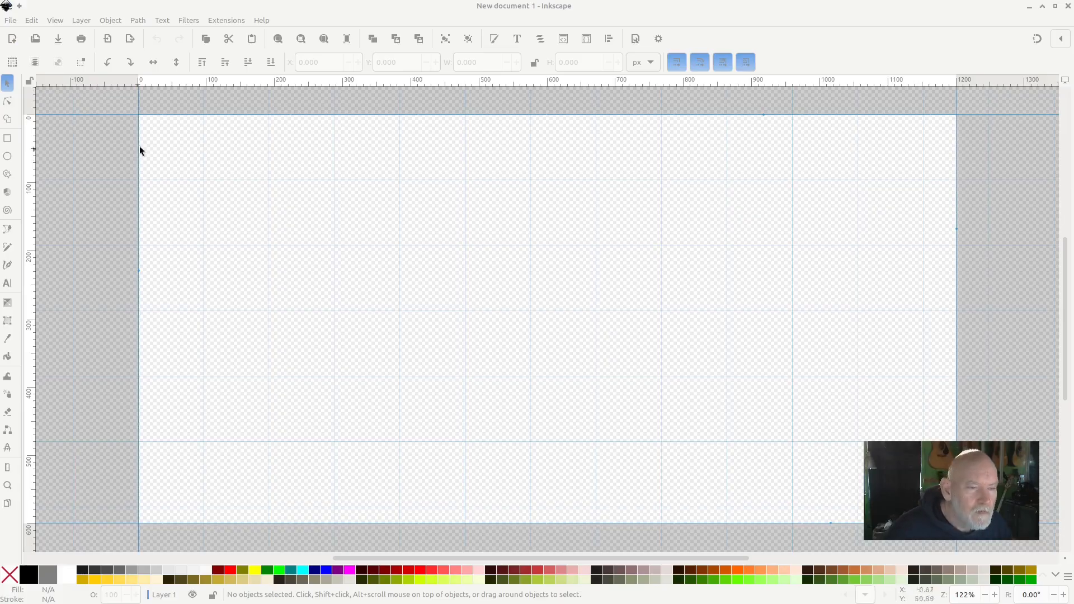
Draw a white ellipse about 431 px wide and 288 px high on the page and convert it to a path
click(7, 156)
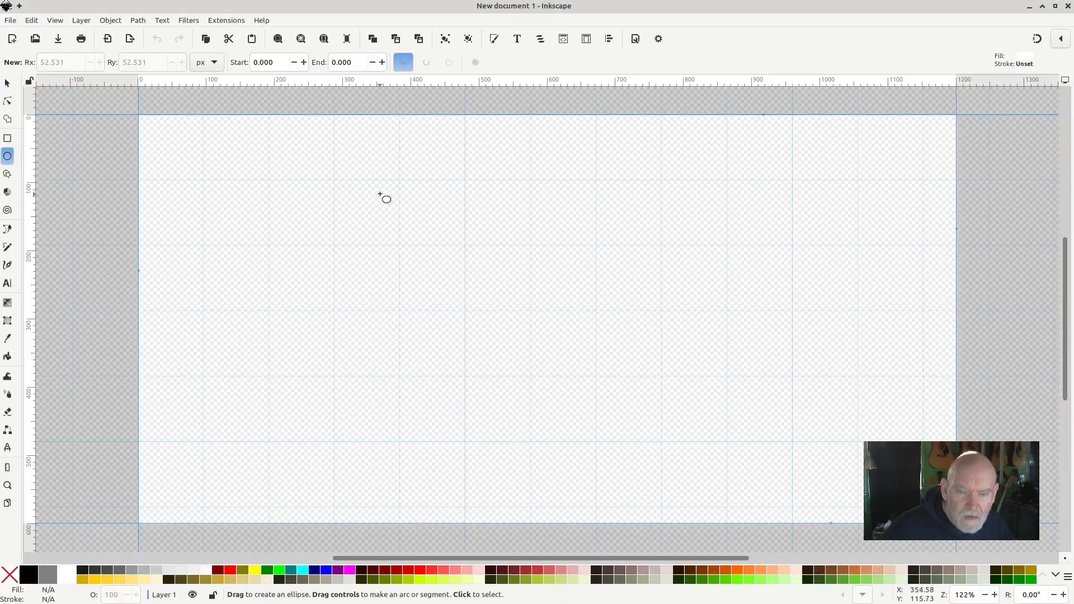
drag(380, 194, 671, 389)
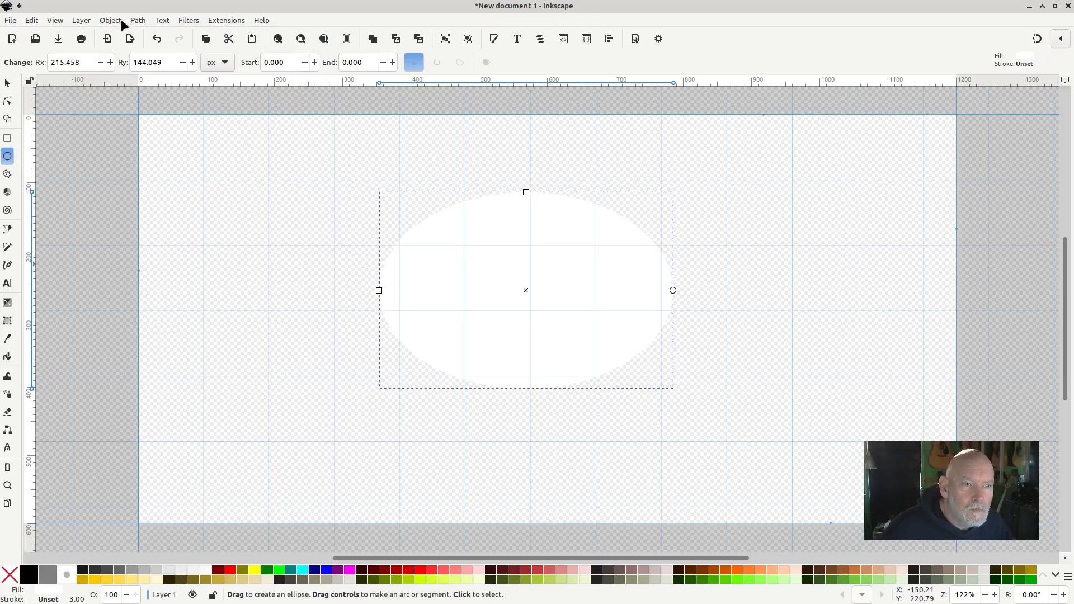
click(134, 21)
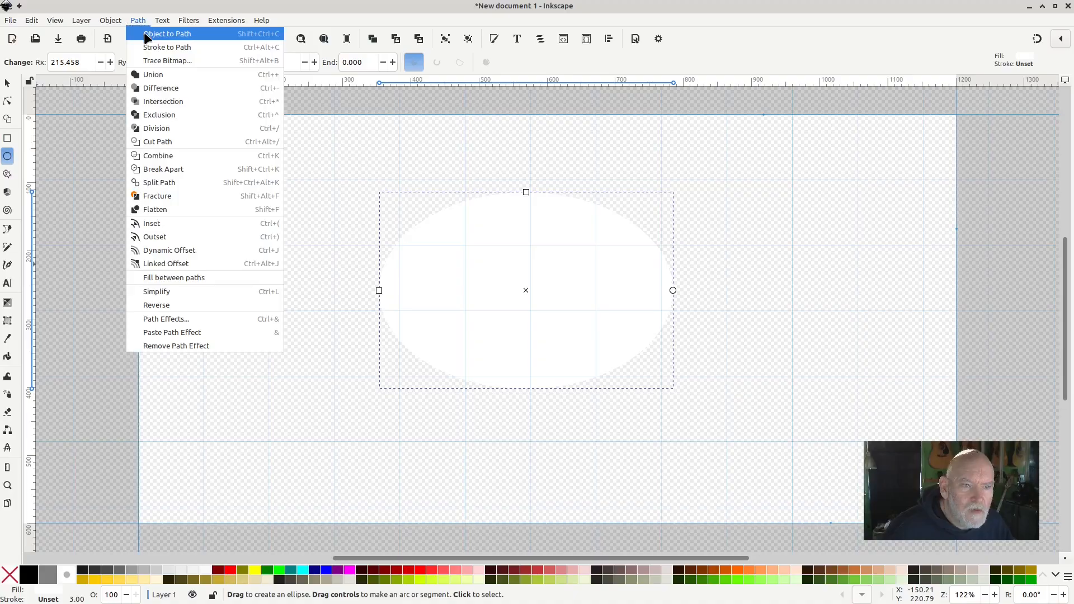
click(145, 35)
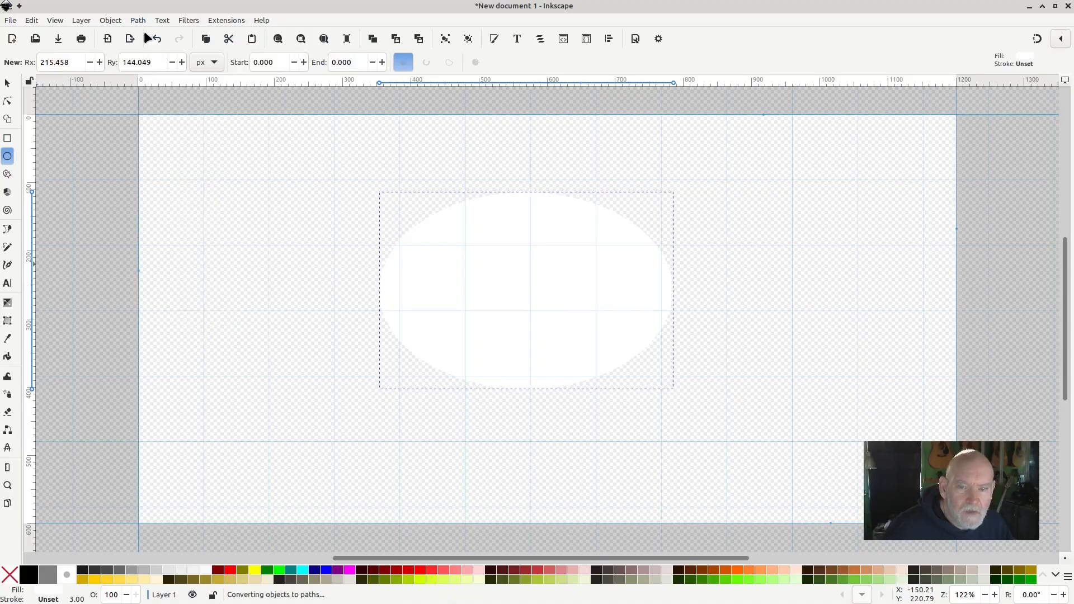
Reshape the ellipse path into an egg by bulging its left curves outward, moving its rightmost node inward and adjusting the upper and lower handles
click(8, 102)
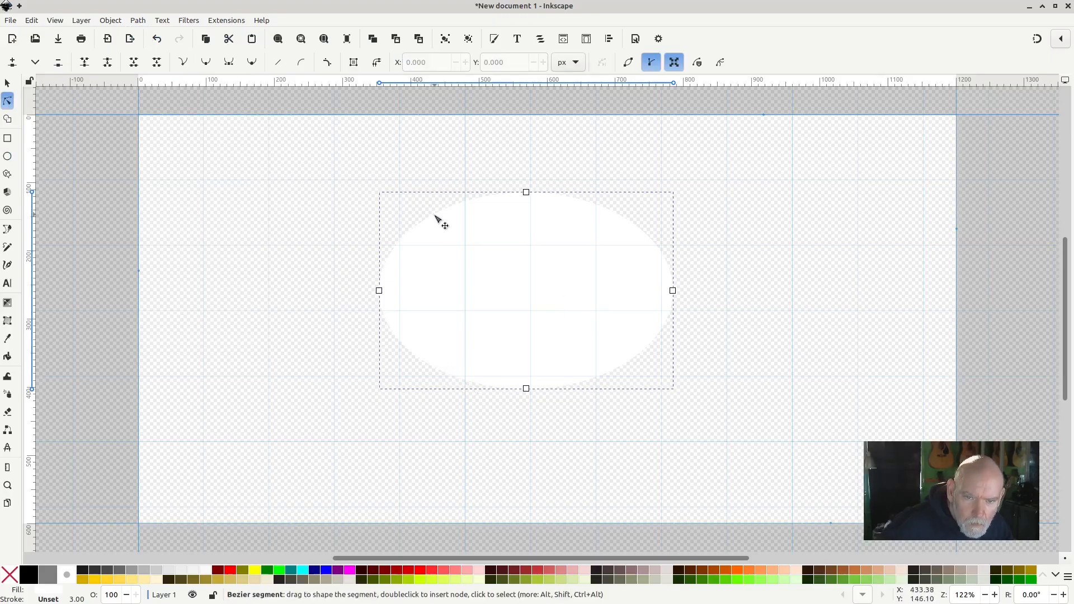
drag(434, 217, 425, 211)
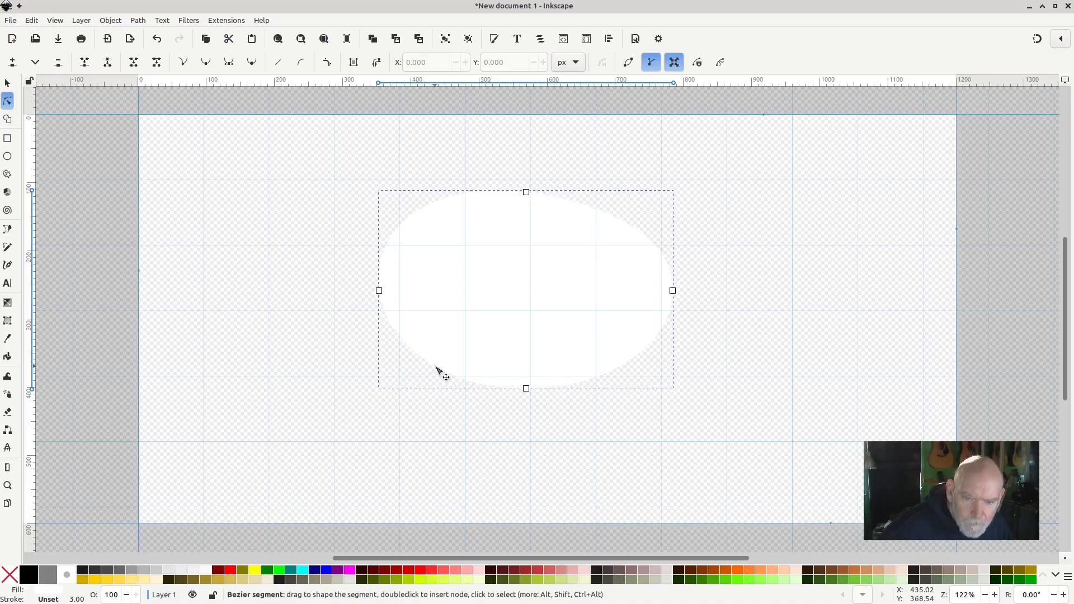
drag(437, 369, 438, 380)
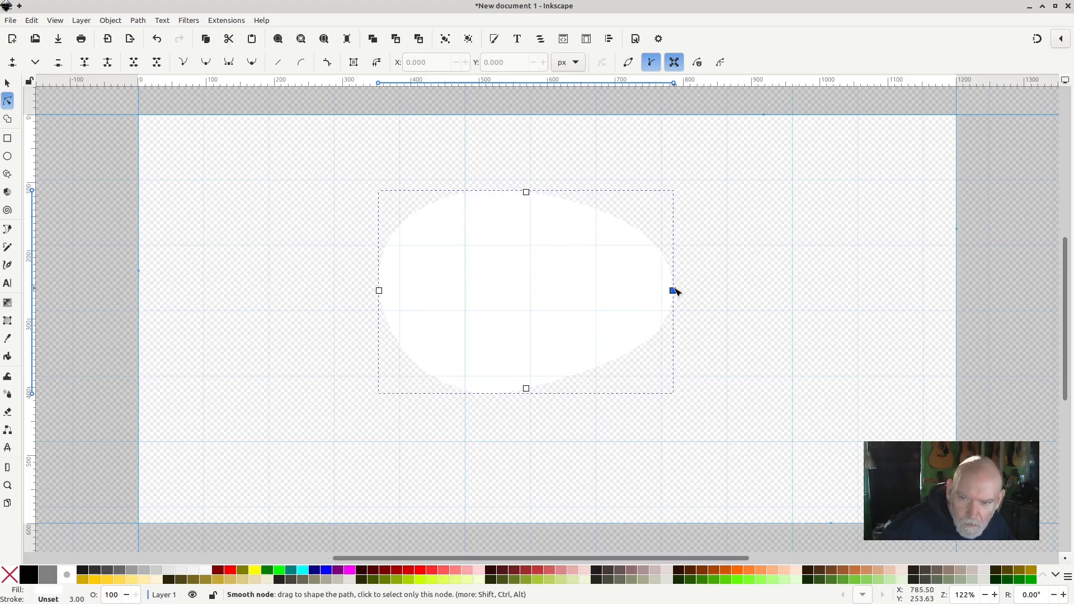
drag(675, 289, 654, 288)
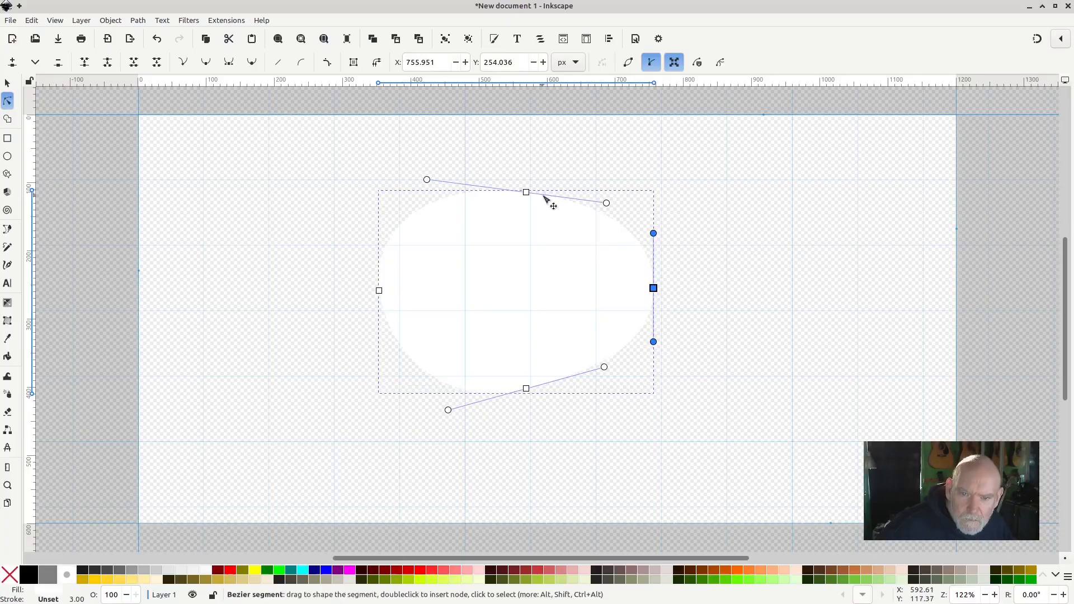
drag(549, 202, 551, 198)
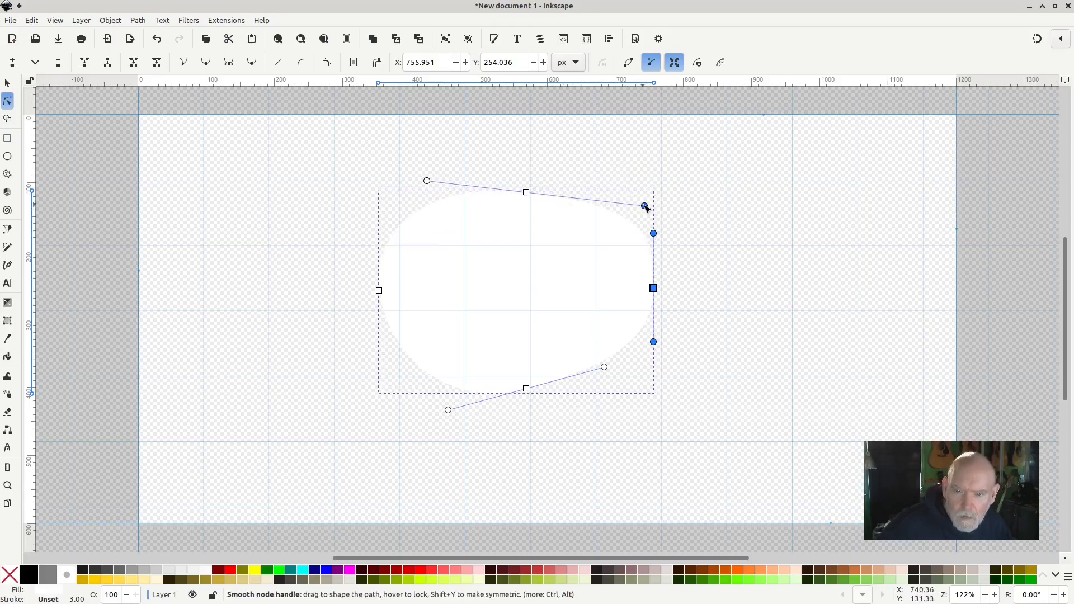
drag(646, 208, 594, 207)
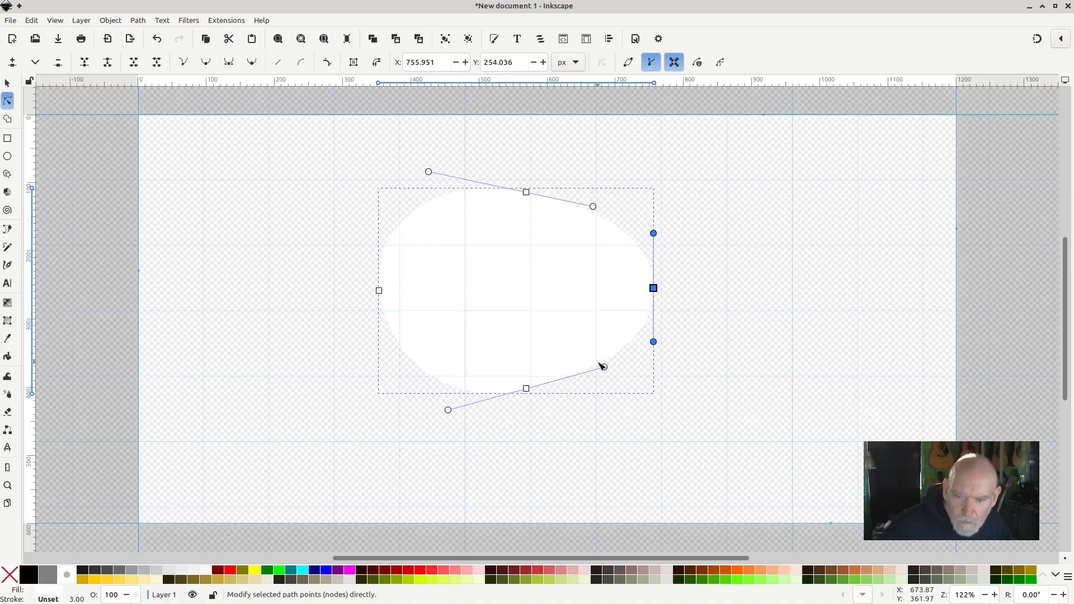
drag(605, 371, 601, 373)
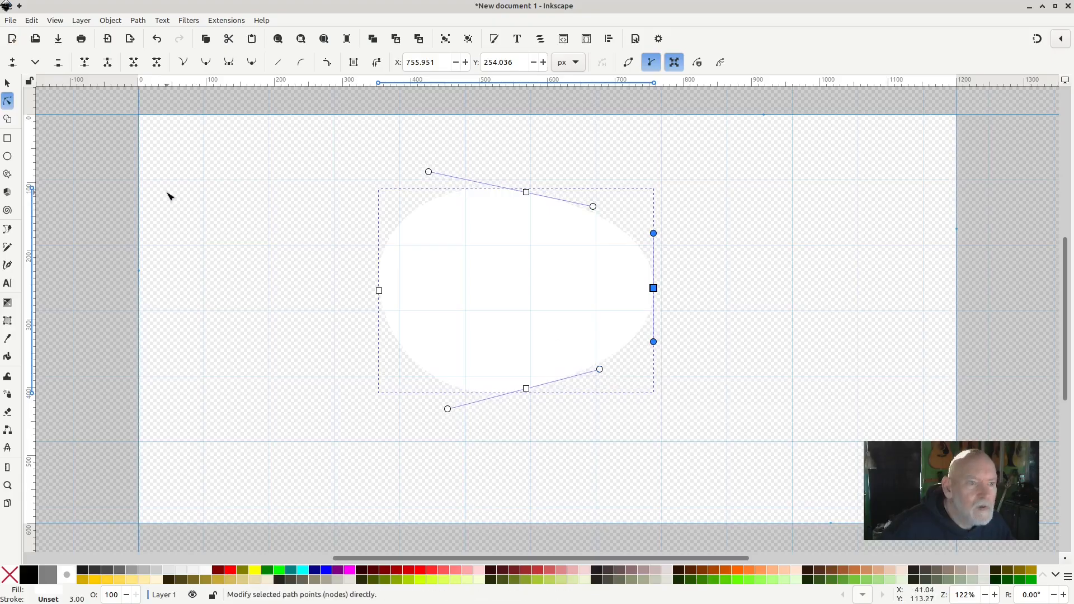
Rotate the egg slightly counterclockwise so that its narrow end tilts upward
click(7, 83)
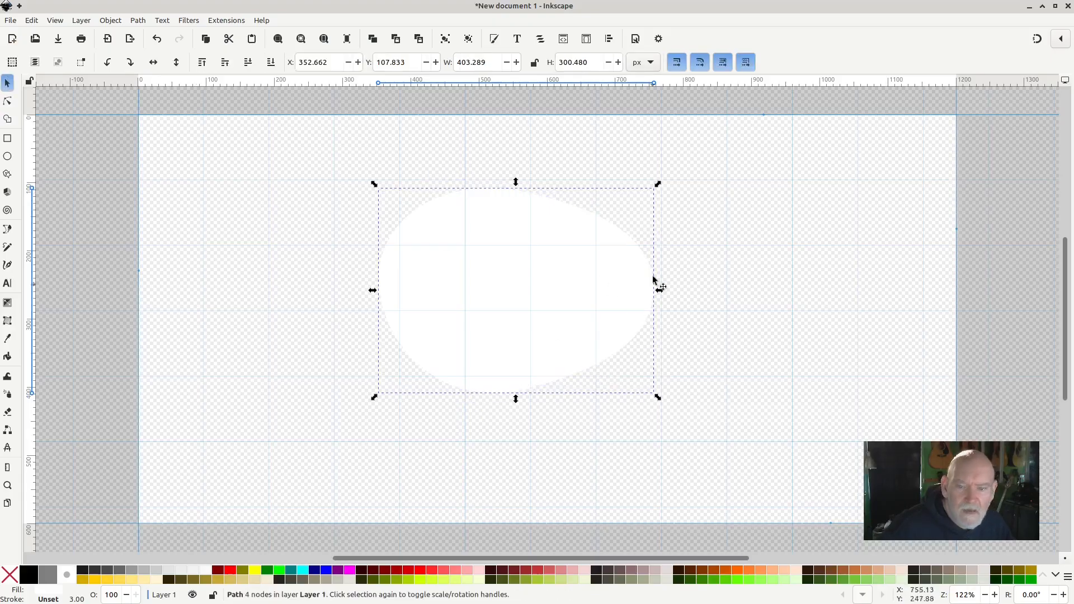
click(585, 286)
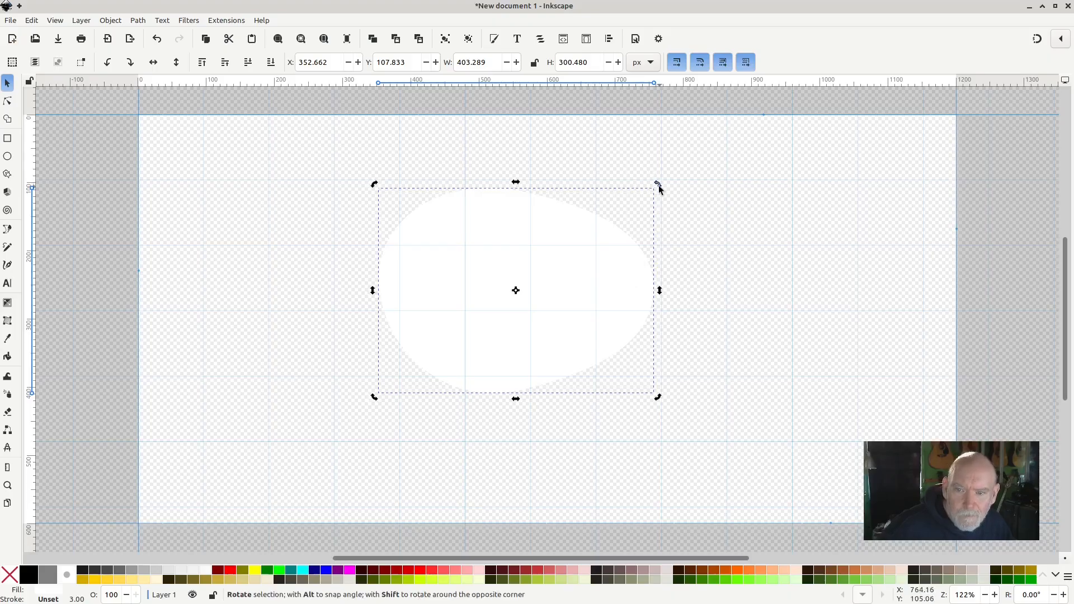
drag(659, 186, 595, 161)
click(582, 260)
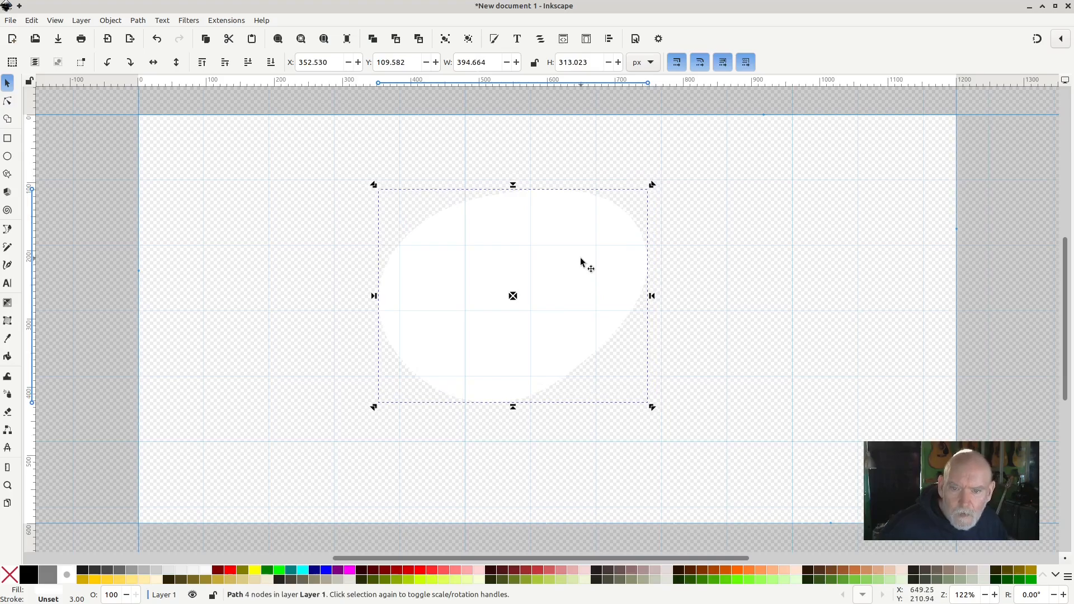
Scale the egg up proportionally about its centre to about 589 by 467 px, shift it slightly down on the page and deselect it
click(587, 265)
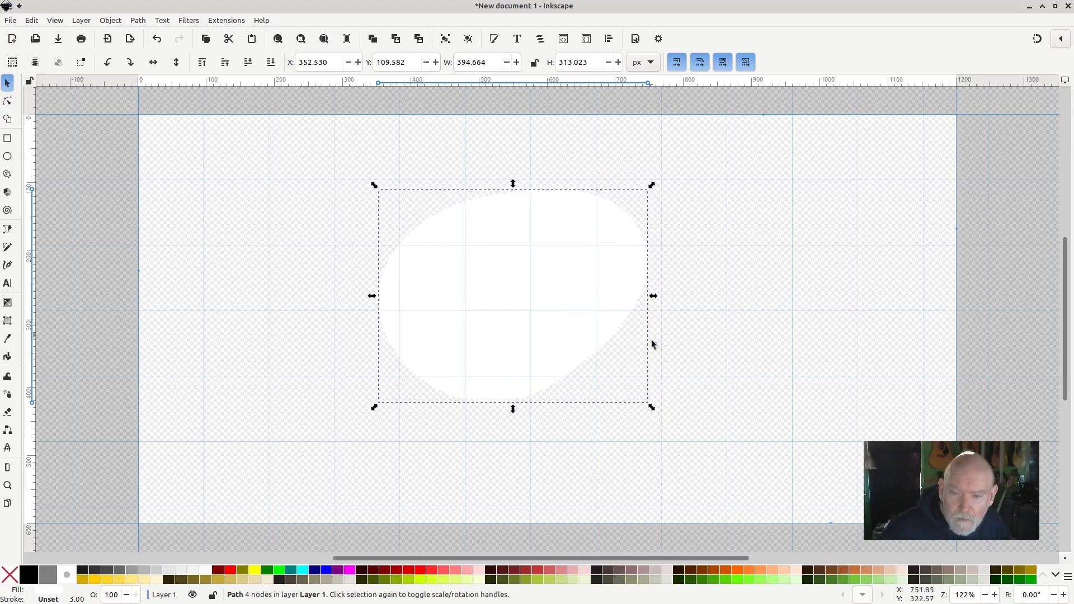
key(ctrl)
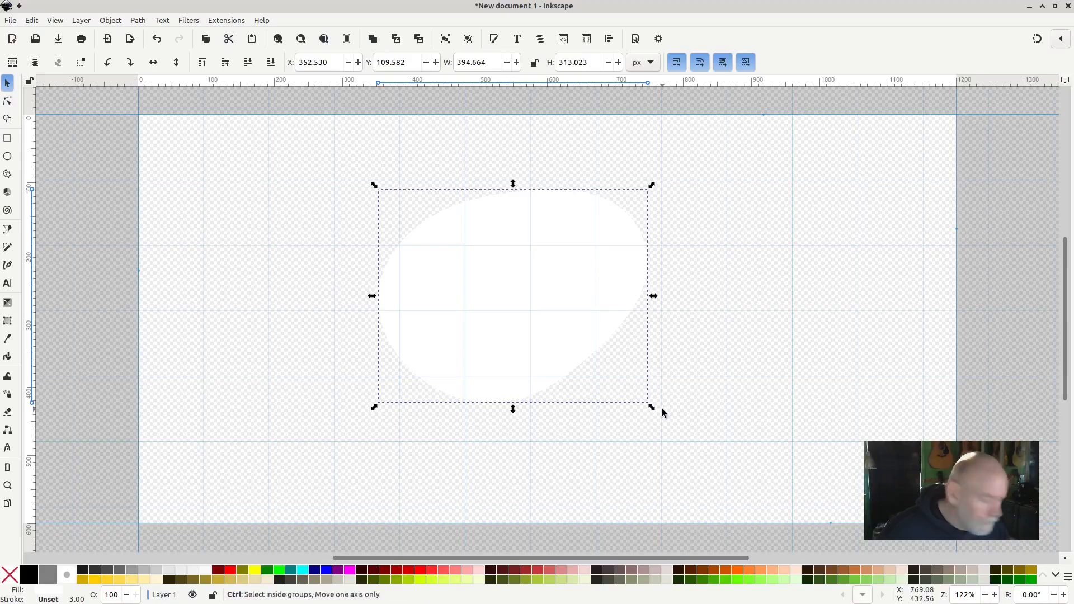
key(shift)
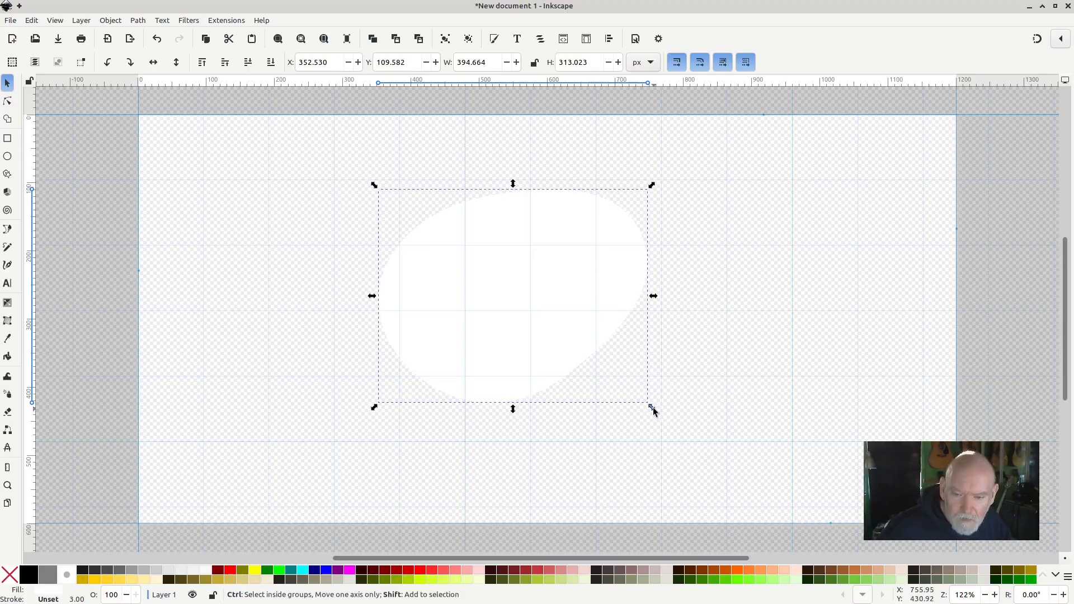
drag(653, 408, 730, 459)
drag(576, 237, 576, 261)
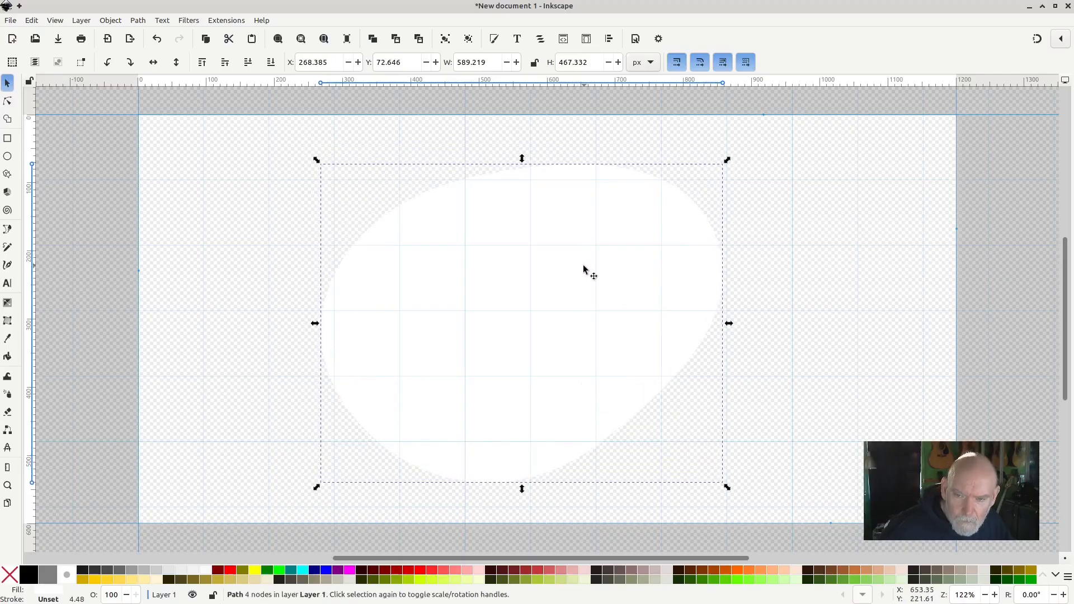
click(261, 169)
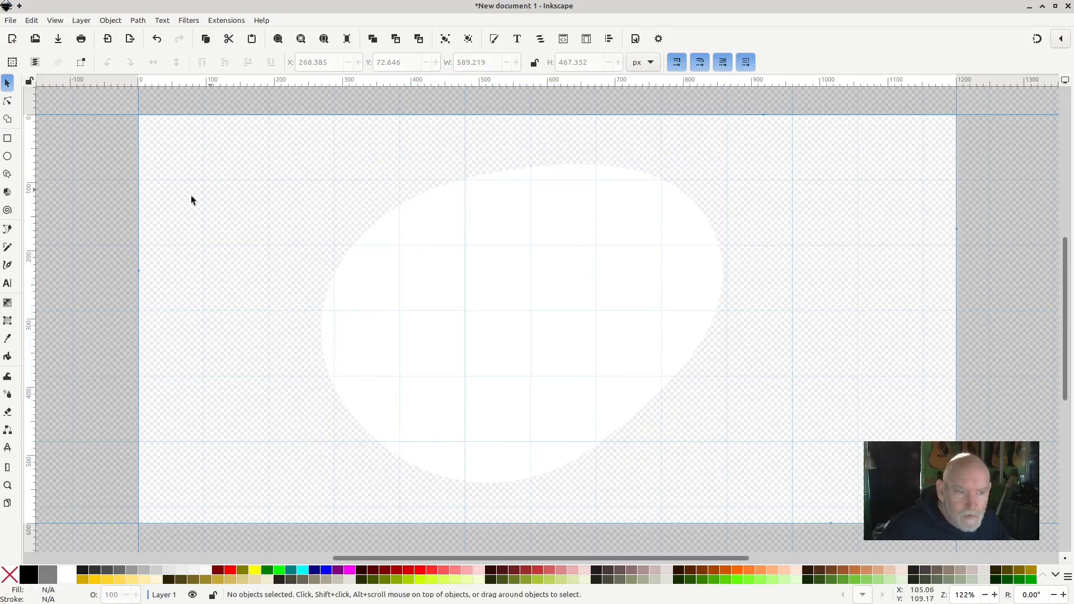
Draw a rectangle about 1227 by 621 px that slightly overlaps all page edges and fill it with medium green
click(11, 139)
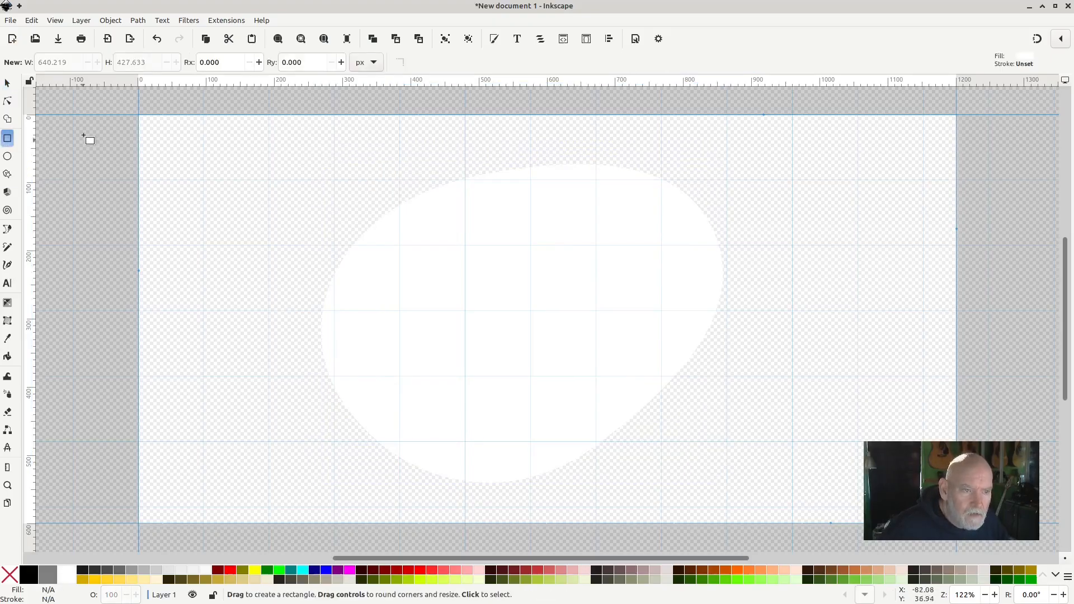
drag(133, 109, 970, 531)
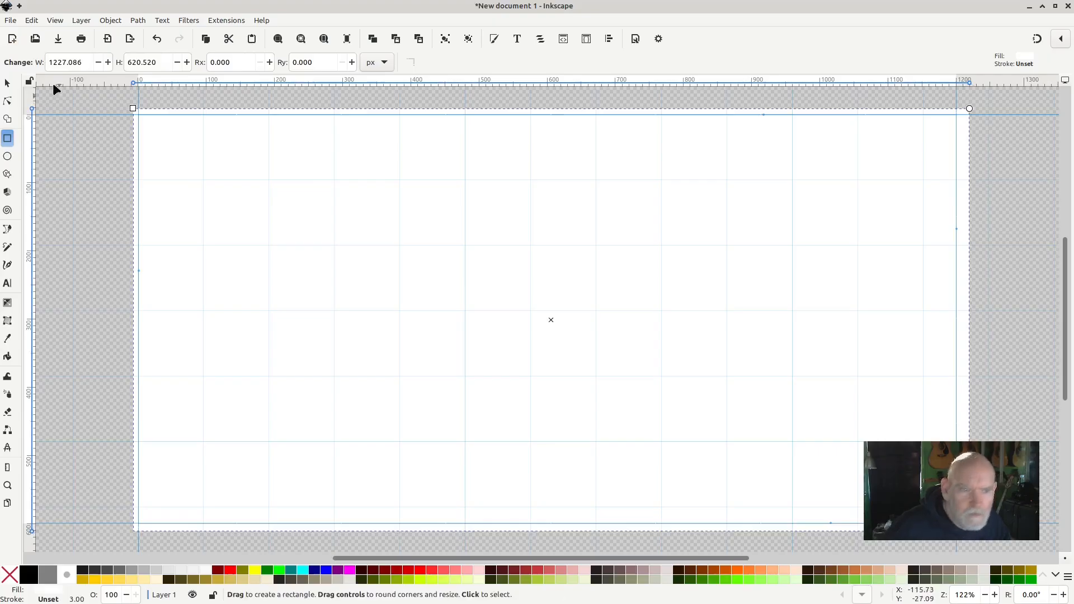
click(10, 83)
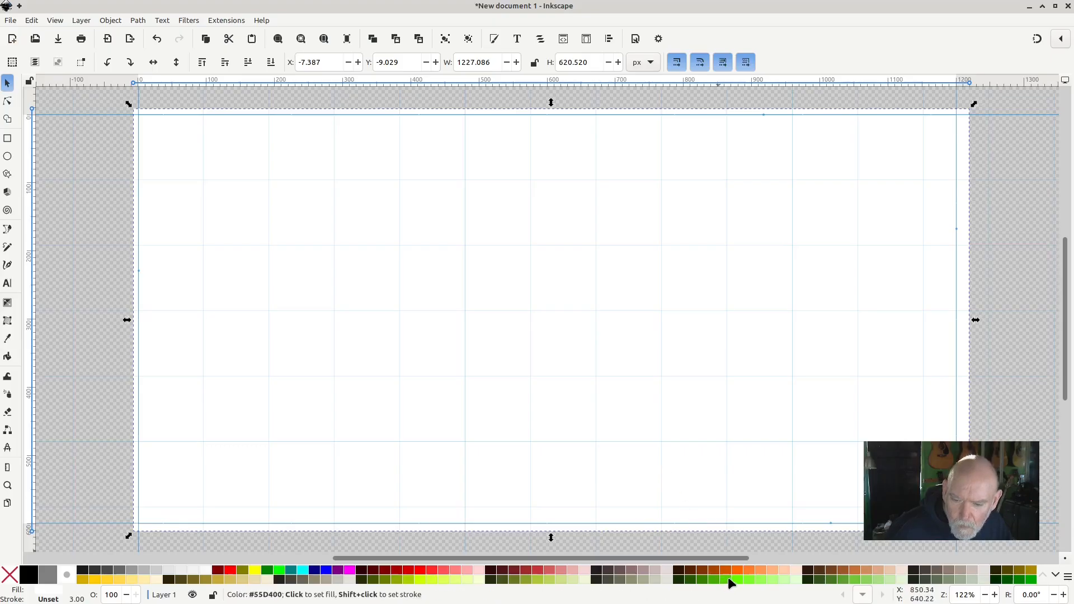
click(843, 582)
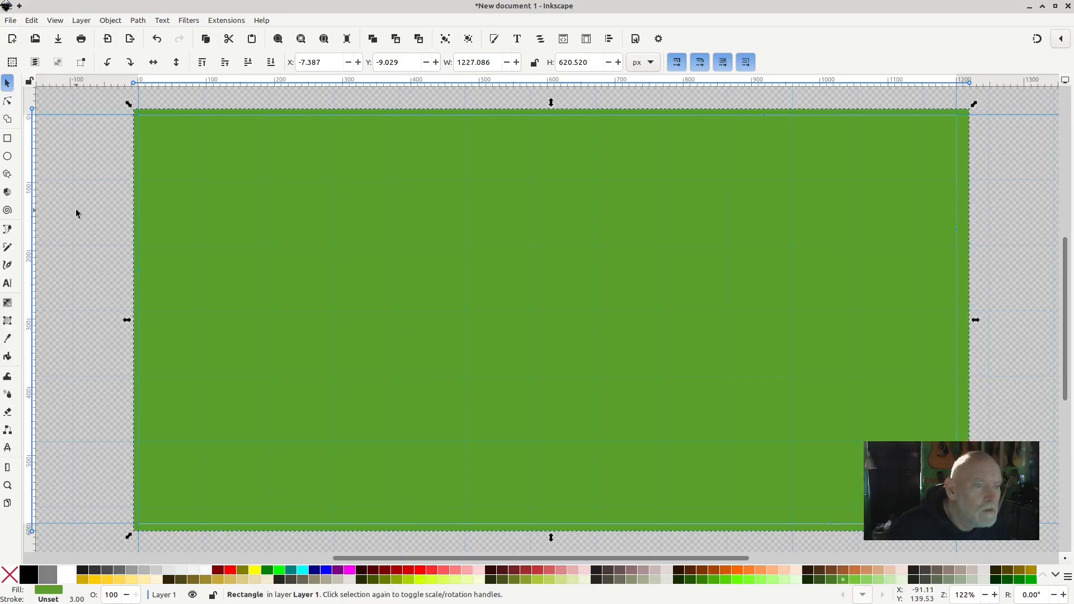
Apply a linear gradient to the rectangle from its lower left to its upper right, with a darker opaque green end stop
click(7, 303)
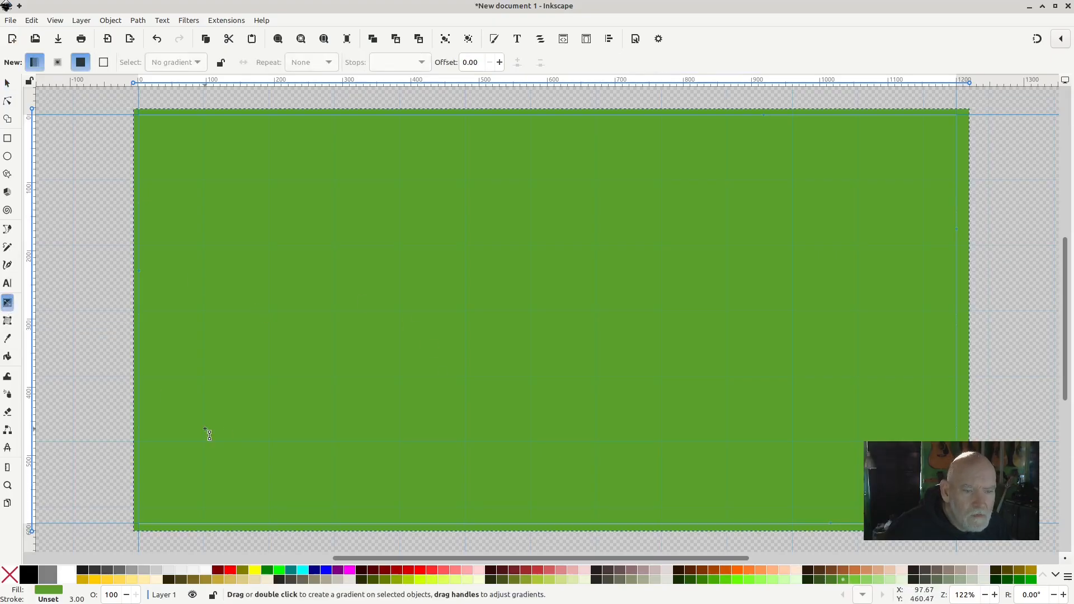
drag(208, 441, 454, 369)
drag(540, 325, 892, 248)
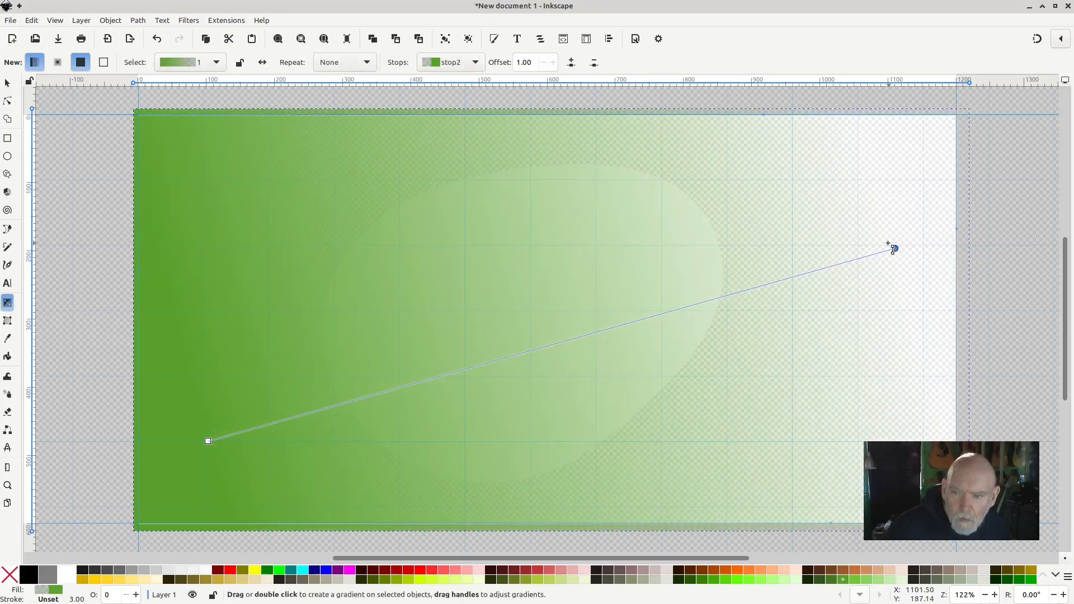
click(704, 583)
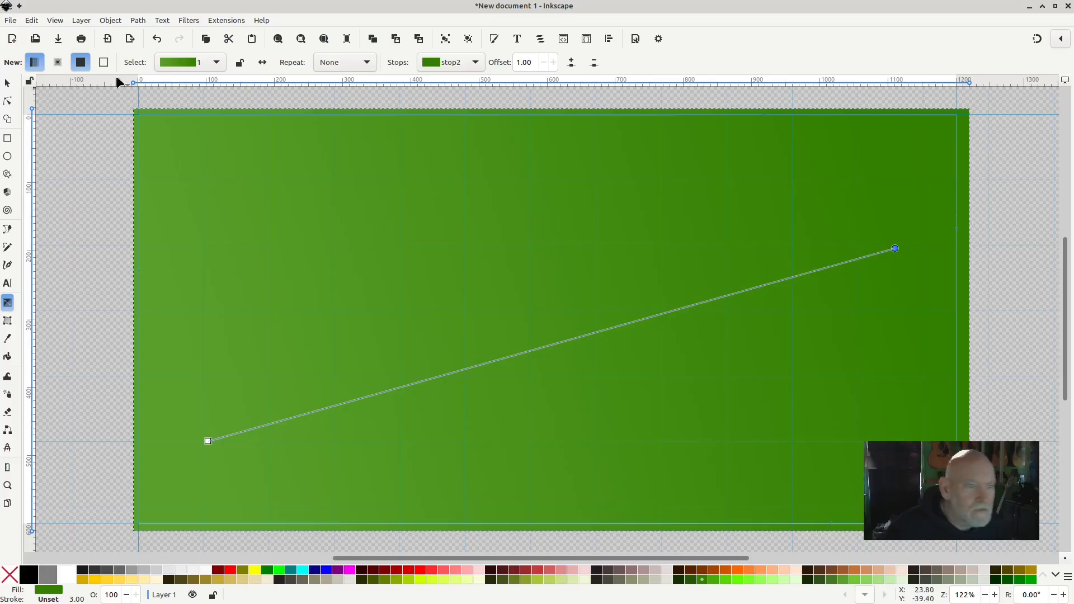
Lower the green gradient rectangle to the bottom of the stacking order, behind the white egg
click(8, 84)
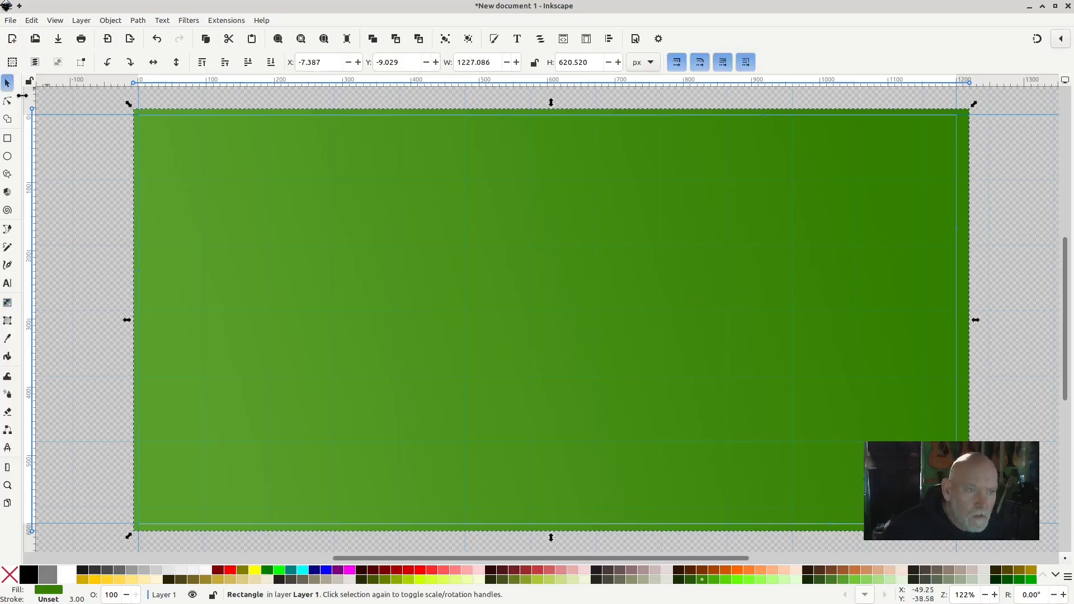
click(316, 153)
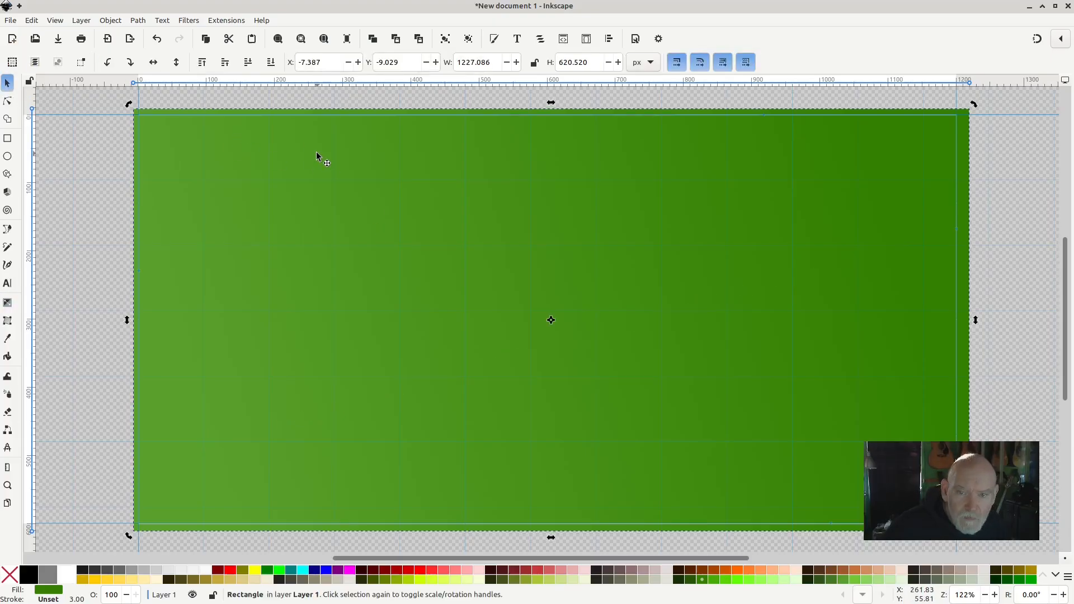
click(271, 63)
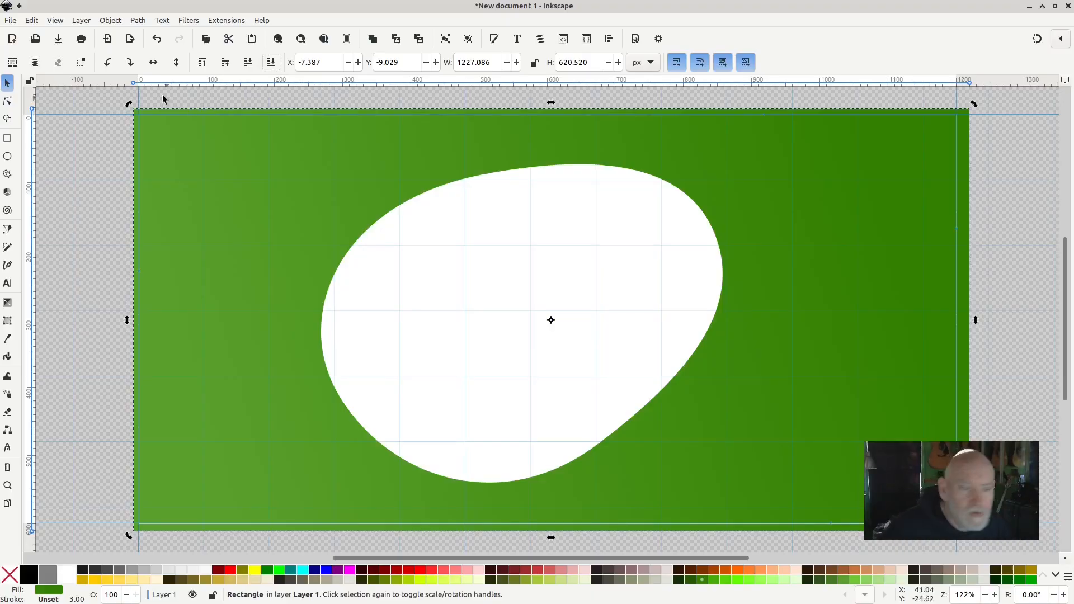
Add the text "egg" in bold Liberation Sans on the left part of the white egg
click(7, 283)
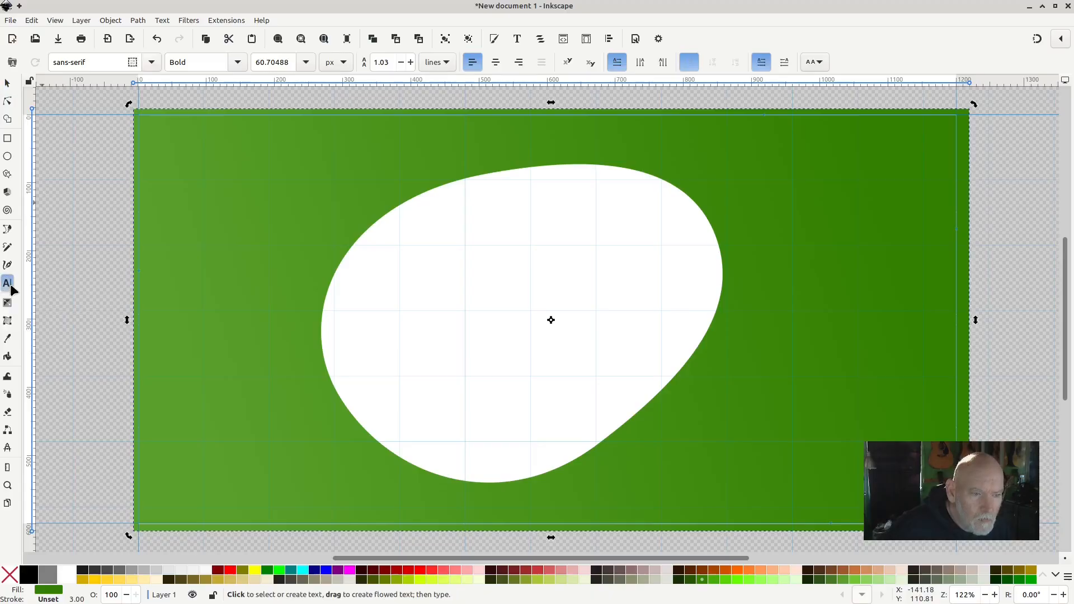
click(394, 306)
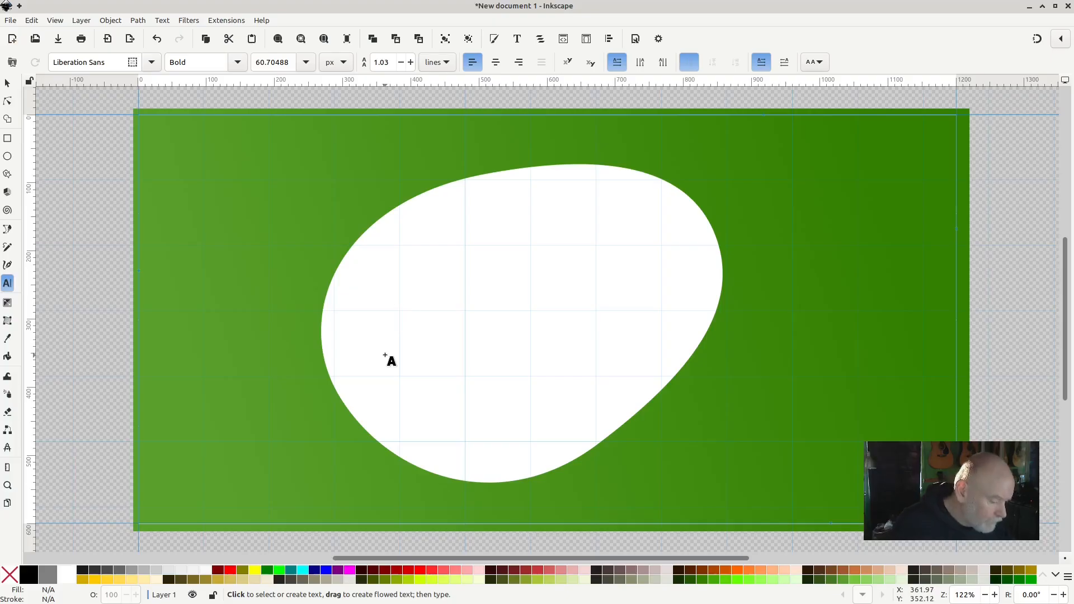
text(egg)
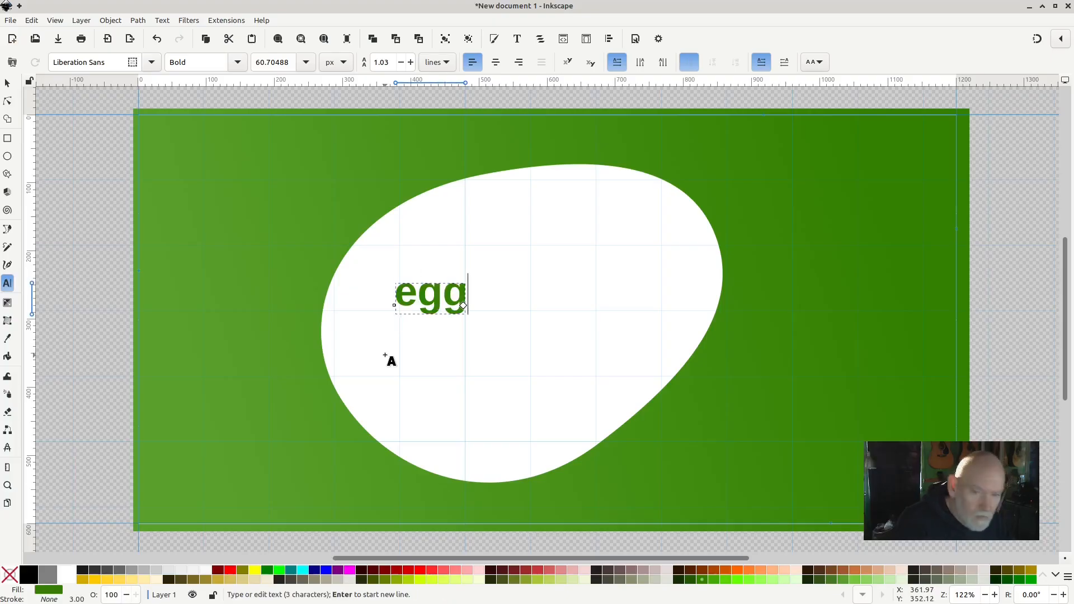
Scale the "egg" text up proportionally to about 552 px wide so that it spans beyond the egg's left edge
click(8, 83)
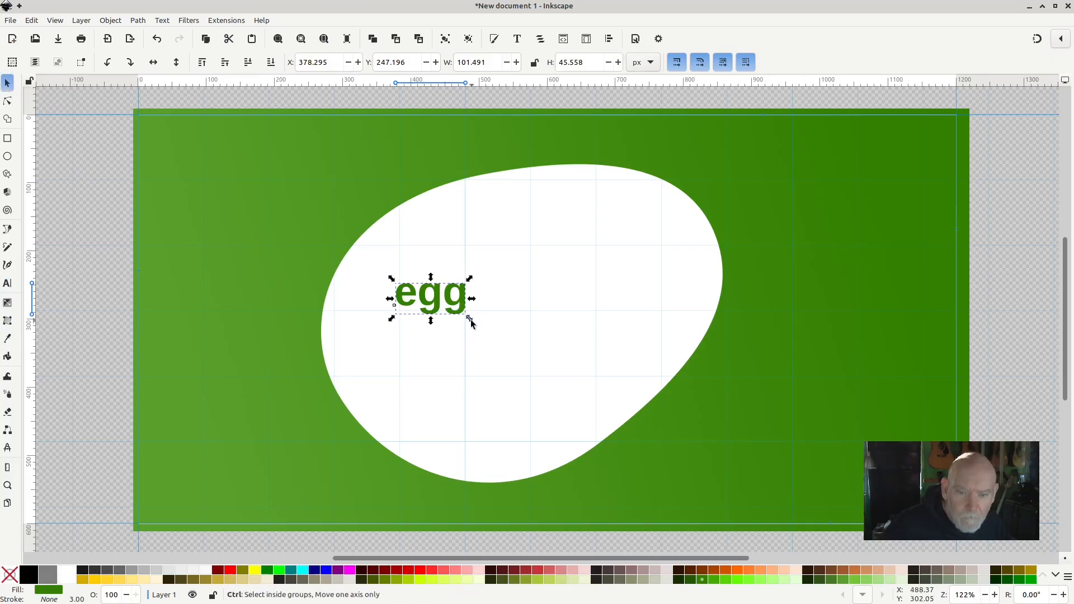
drag(470, 319, 690, 494)
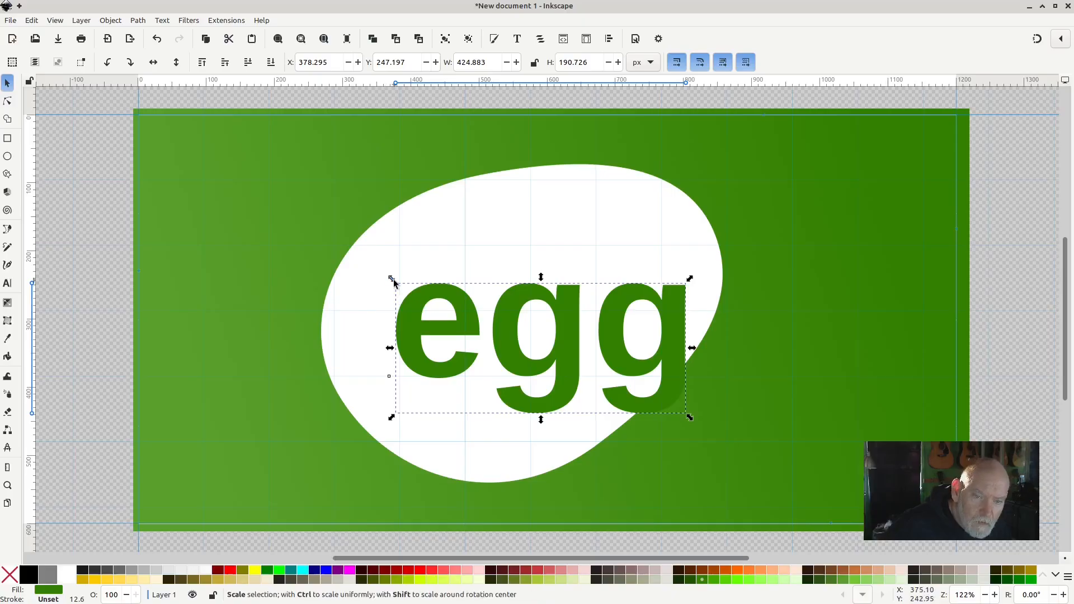
drag(391, 280, 336, 228)
drag(311, 218, 307, 206)
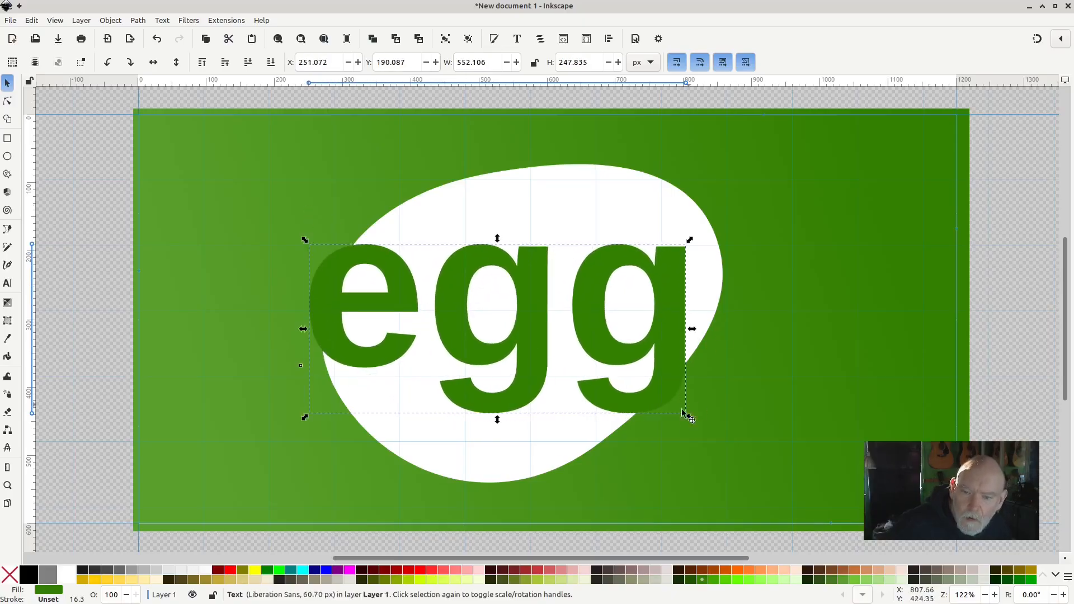
Move the "egg" text right over the white egg and rotate it counterclockwise so that it slopes upward to the right
mouse_move(691, 418)
mouse_down()
mouse_move(703, 426)
mouse_move(690, 419)
mouse_up()
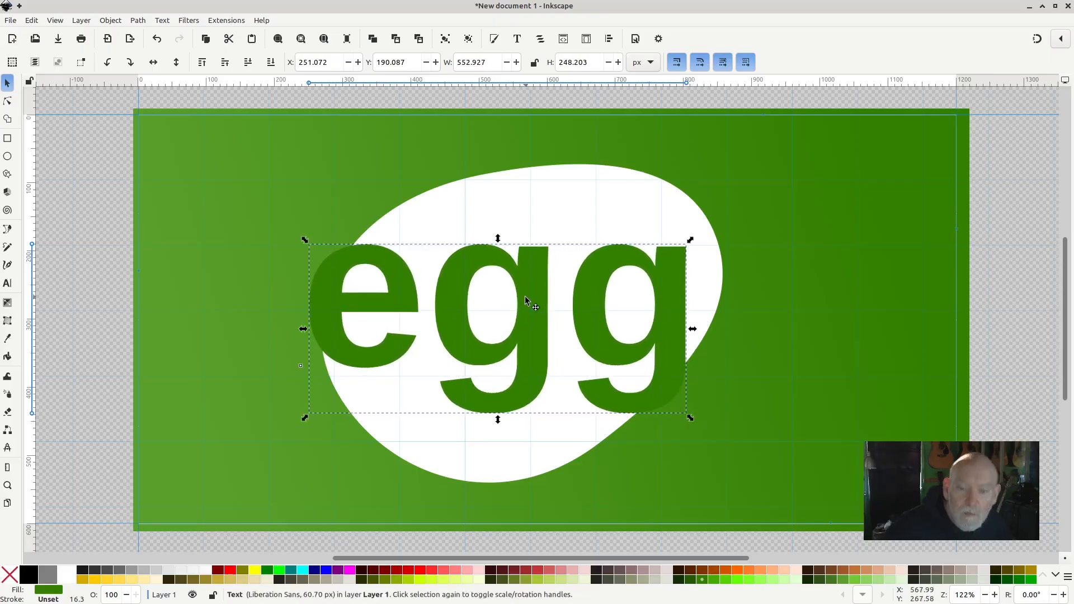
drag(526, 301, 554, 306)
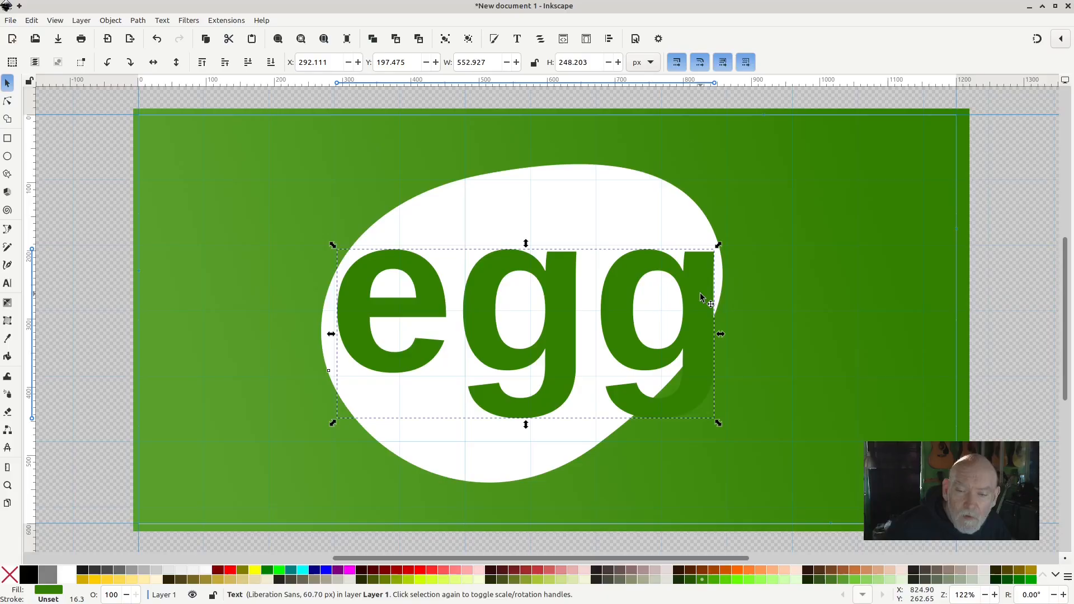
click(699, 292)
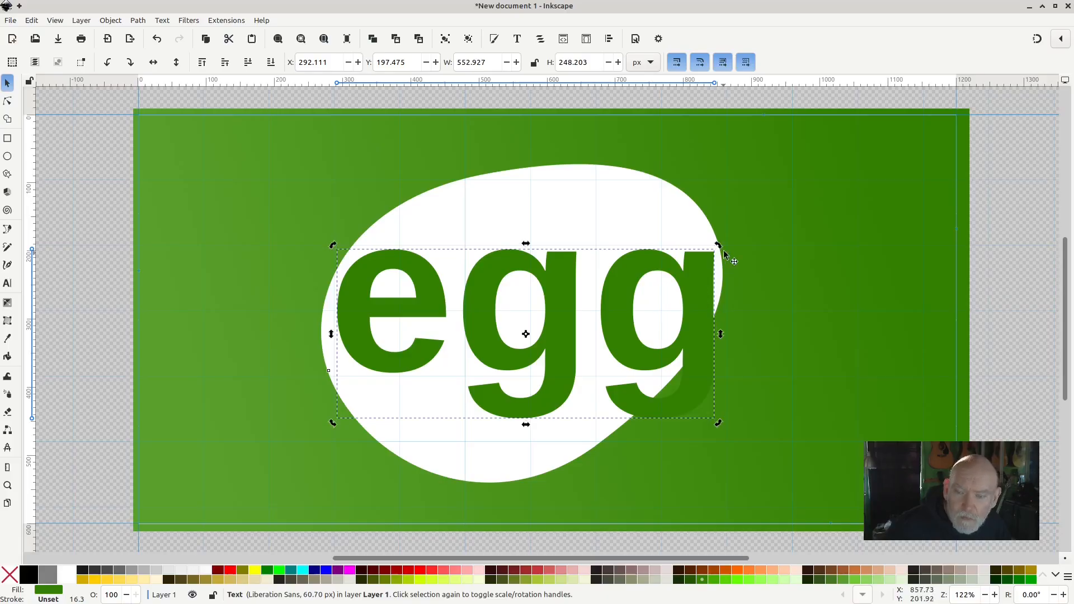
drag(720, 248, 679, 217)
mouse_move(689, 260)
mouse_down()
mouse_move(679, 224)
mouse_move(686, 243)
mouse_up()
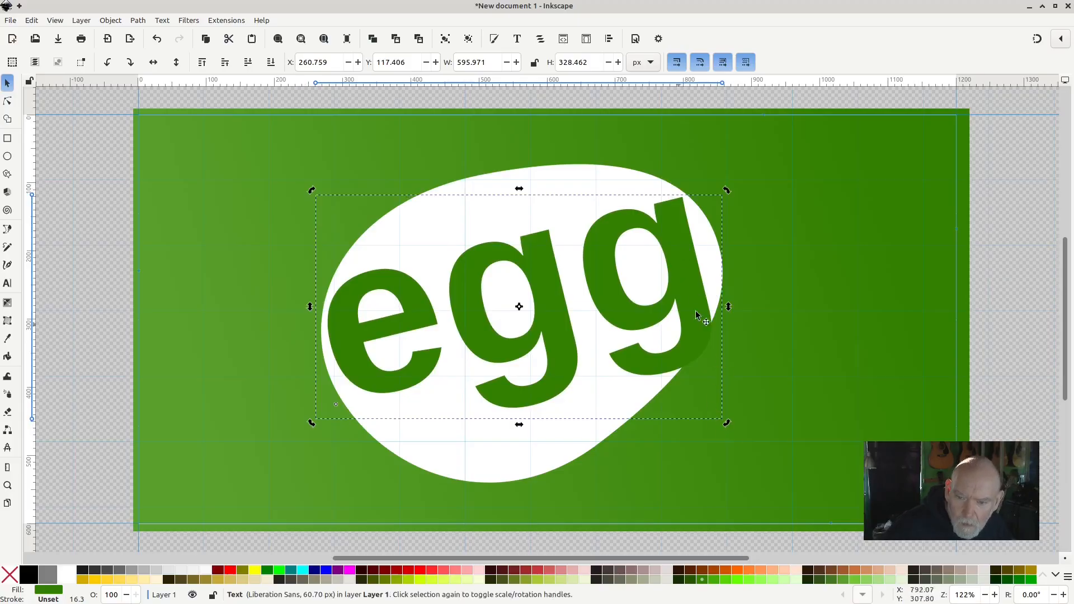
Scale the tilted "egg" text down proportionally to about 573 px wide so that it fits inside the white egg
click(685, 278)
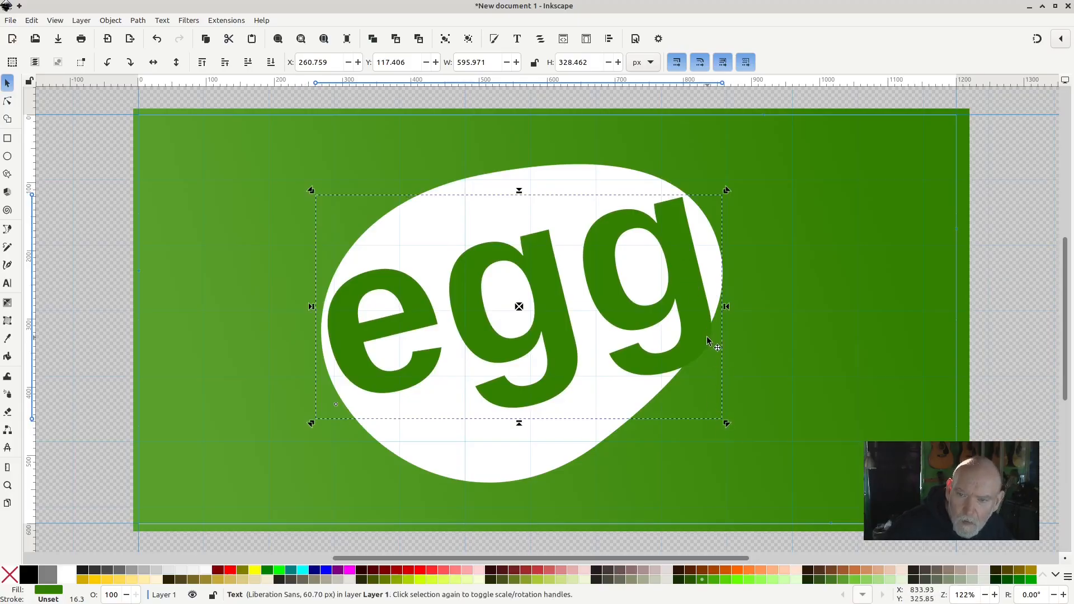
click(687, 290)
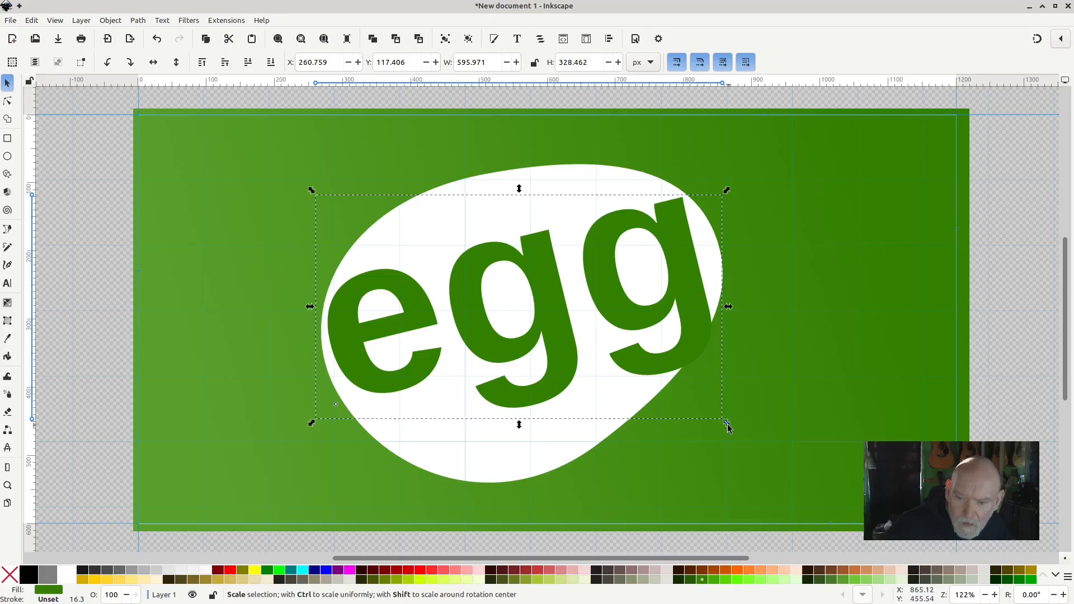
key(ctrl)
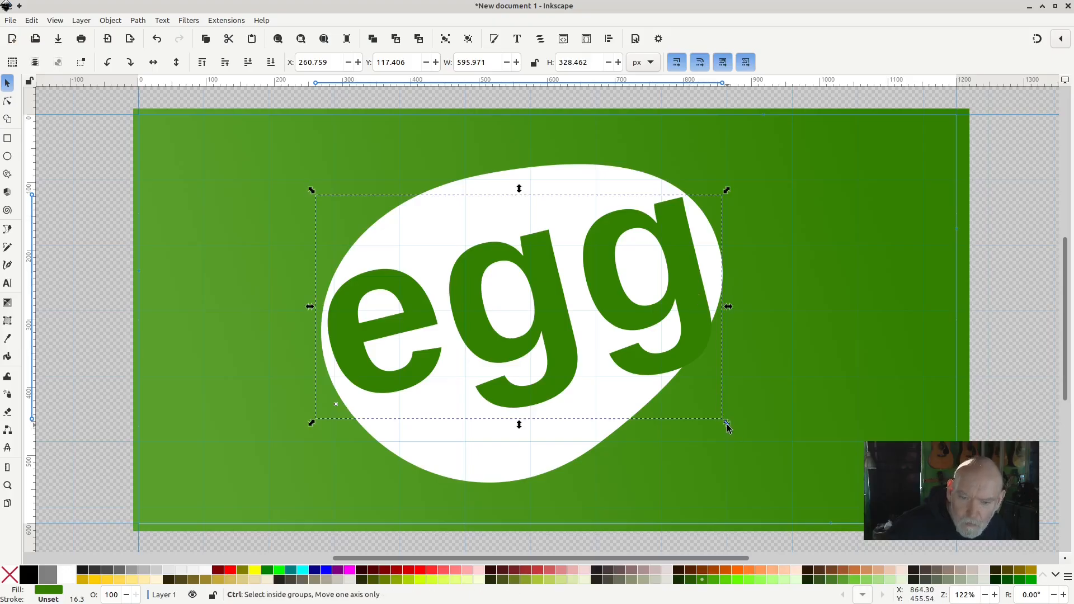
mouse_move(725, 423)
mouse_down()
mouse_move(681, 420)
mouse_move(710, 434)
mouse_up()
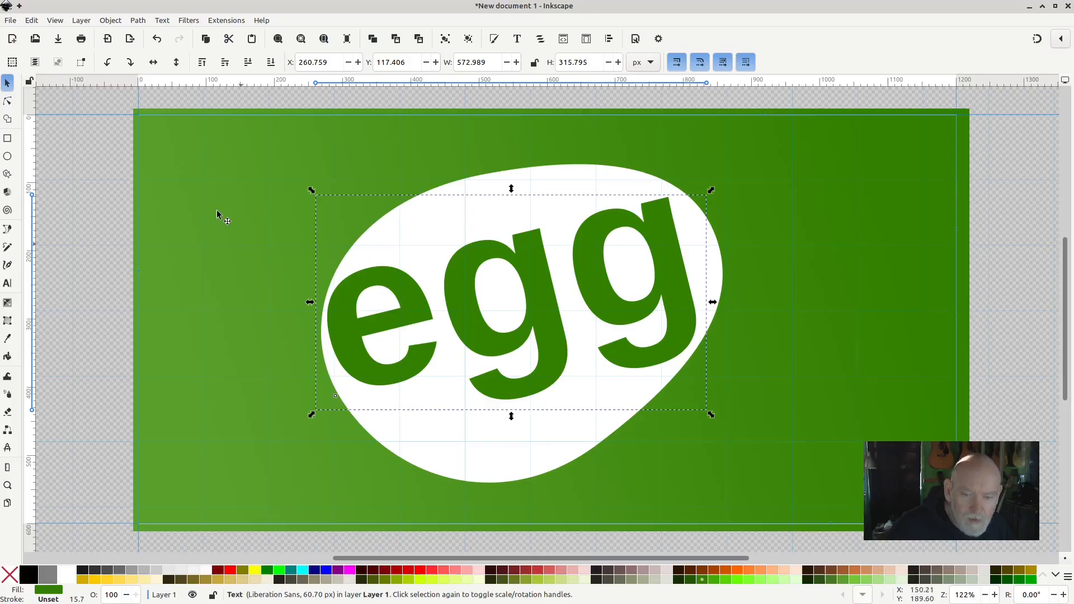
Preview the "egg" text in several font families, from Liberation Sans through Adwaita Sans to C059
click(516, 40)
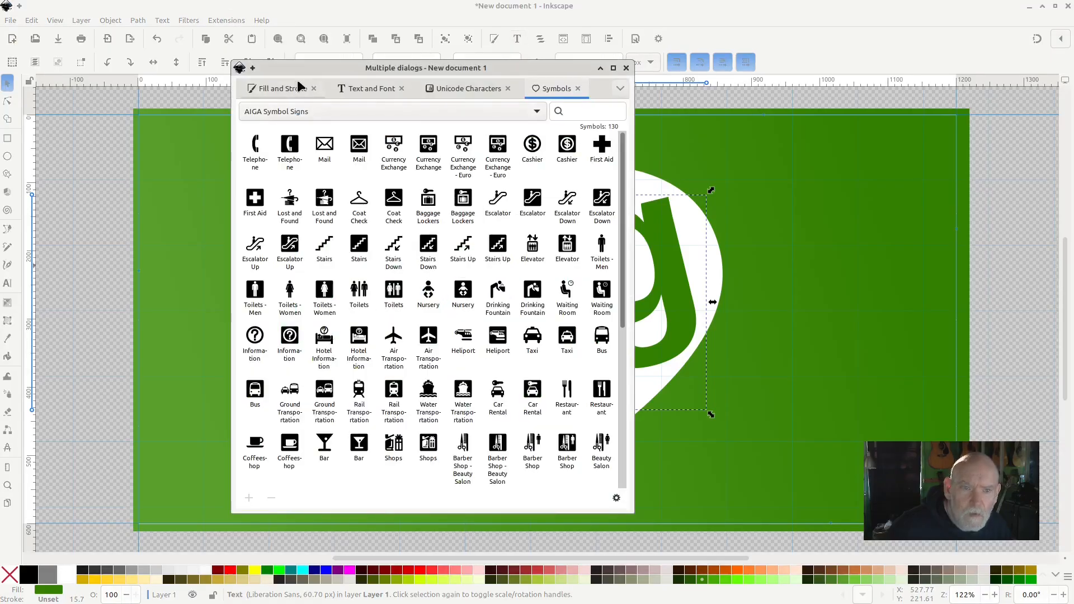
click(364, 89)
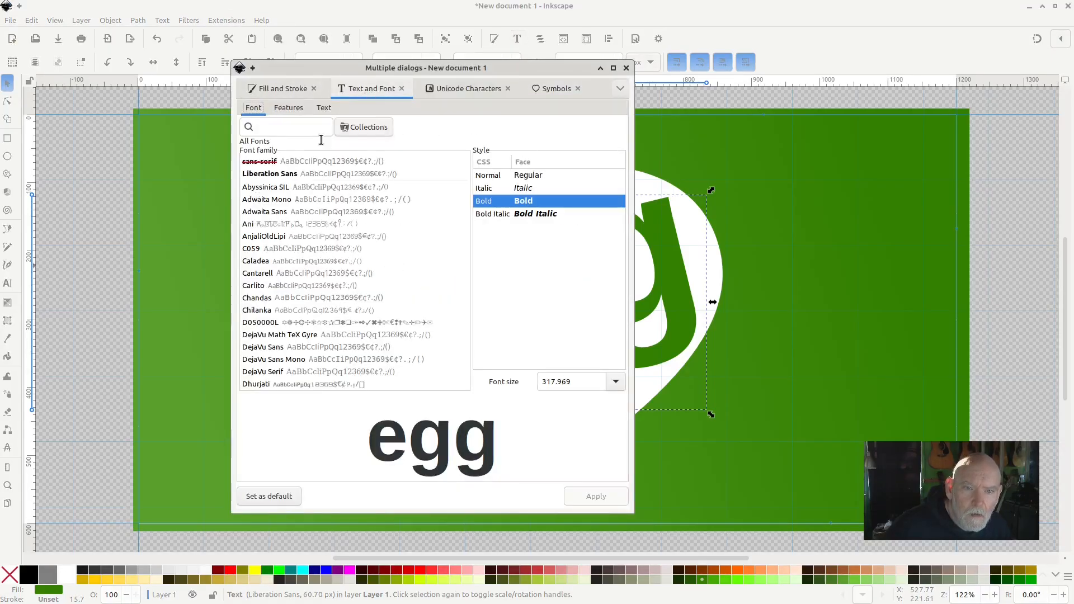
click(311, 175)
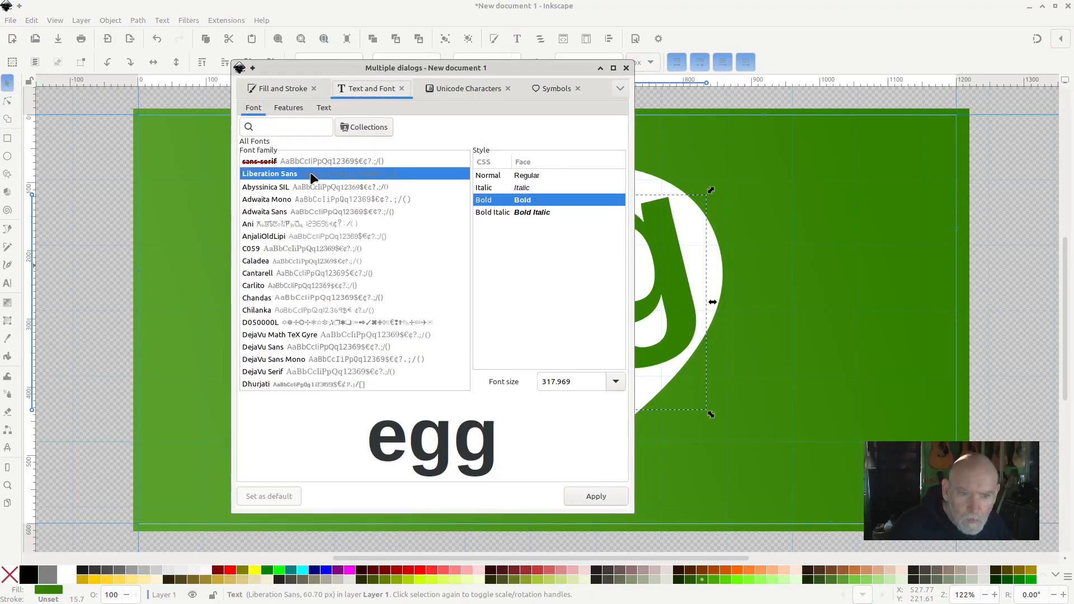
click(316, 186)
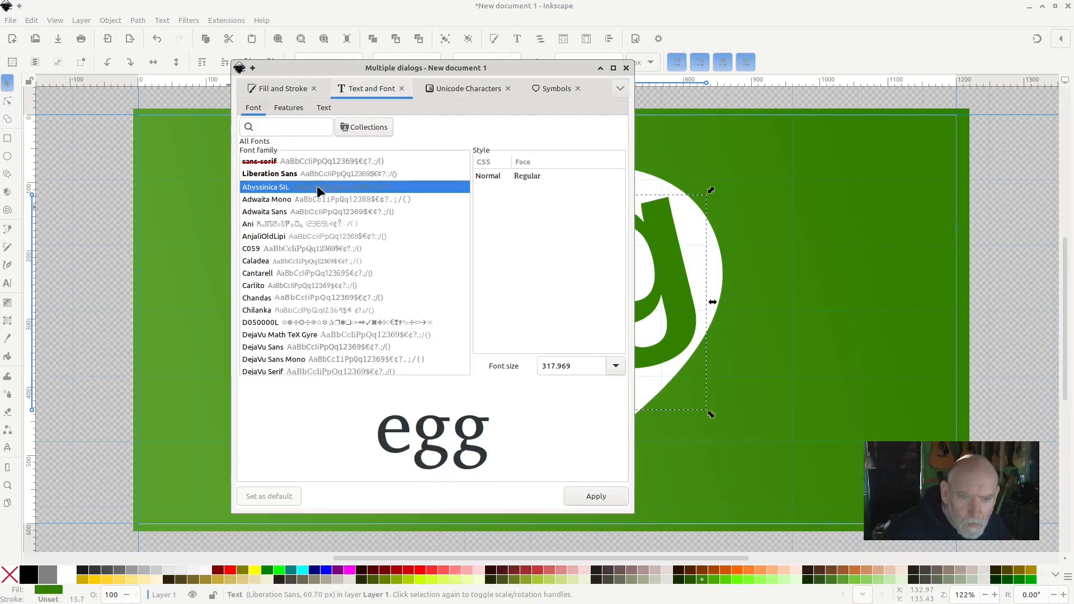
click(314, 200)
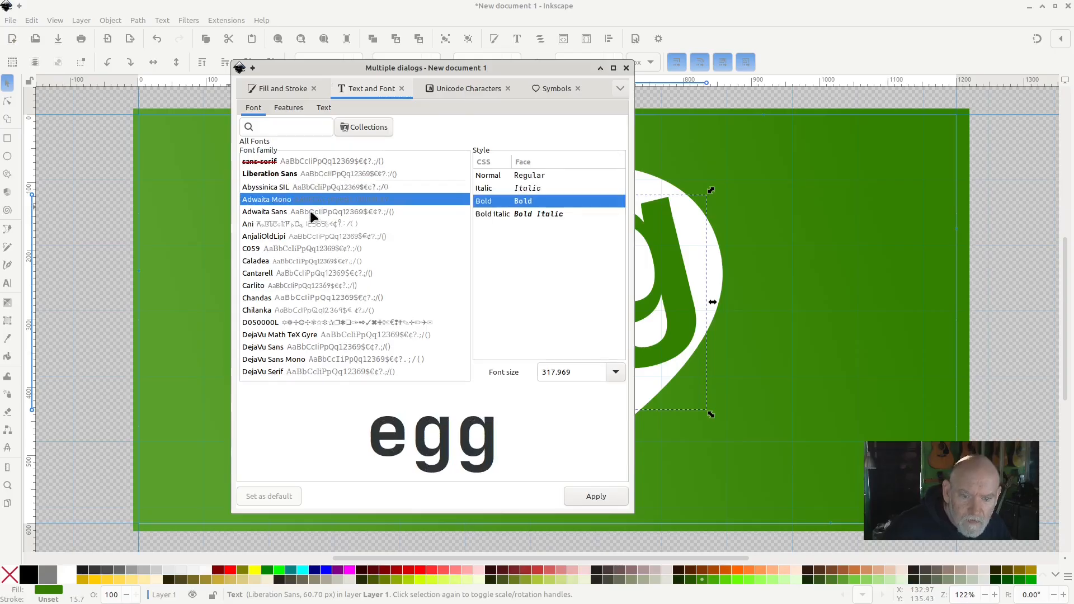
click(311, 211)
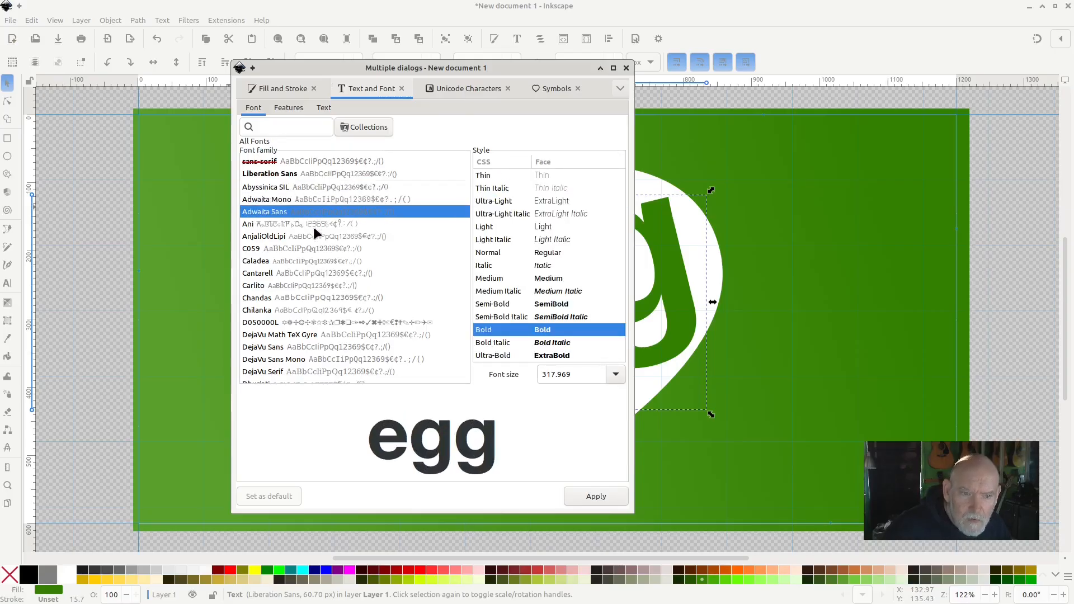
click(314, 224)
click(315, 236)
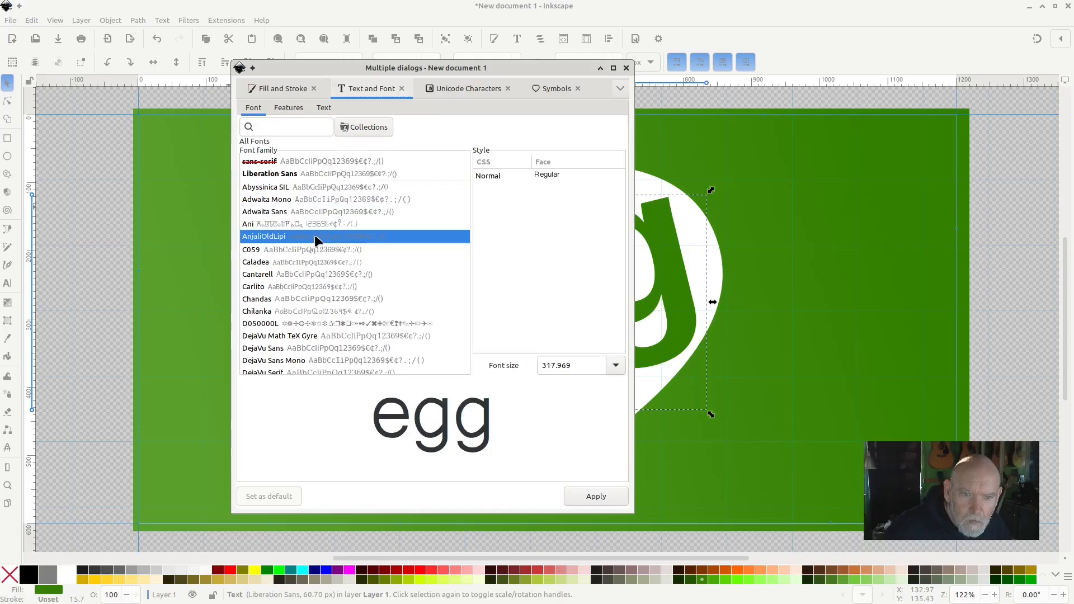
click(317, 249)
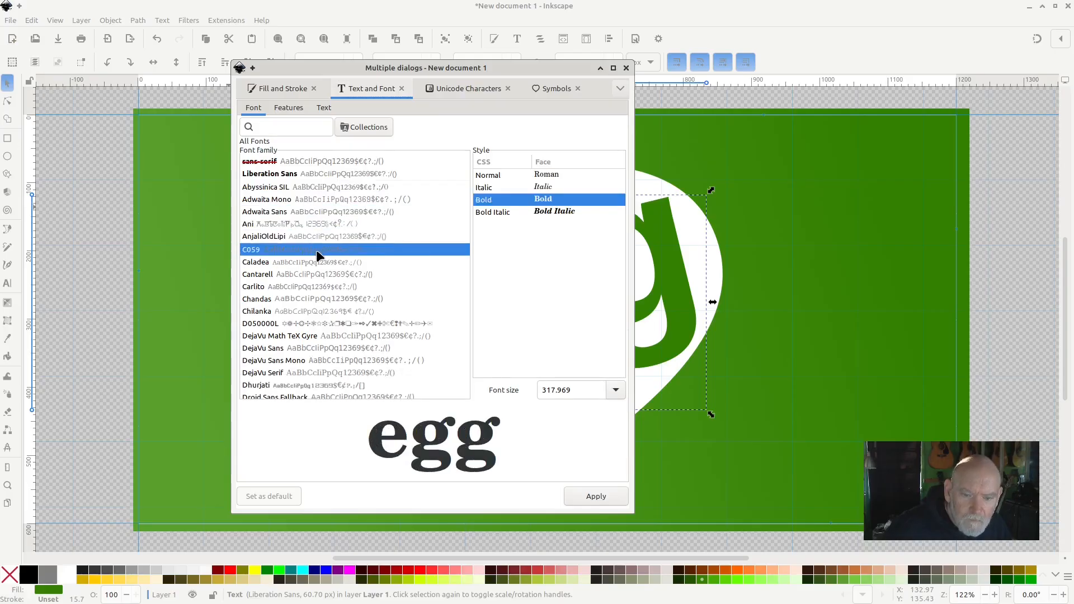
Change the font of the "egg" text to Adwaita Sans Bold and close the font settings
click(320, 213)
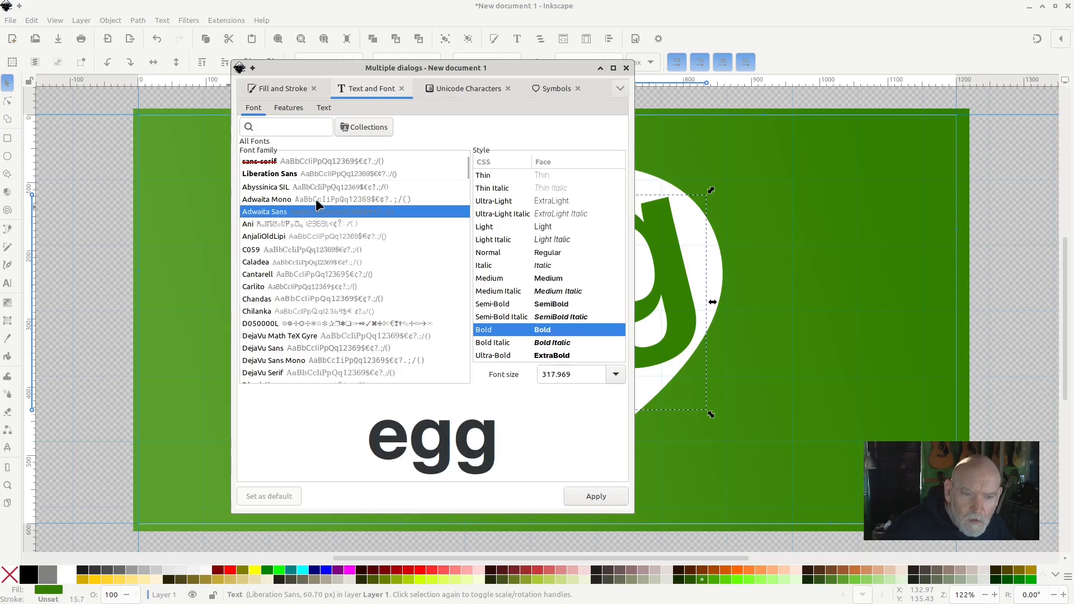
click(322, 202)
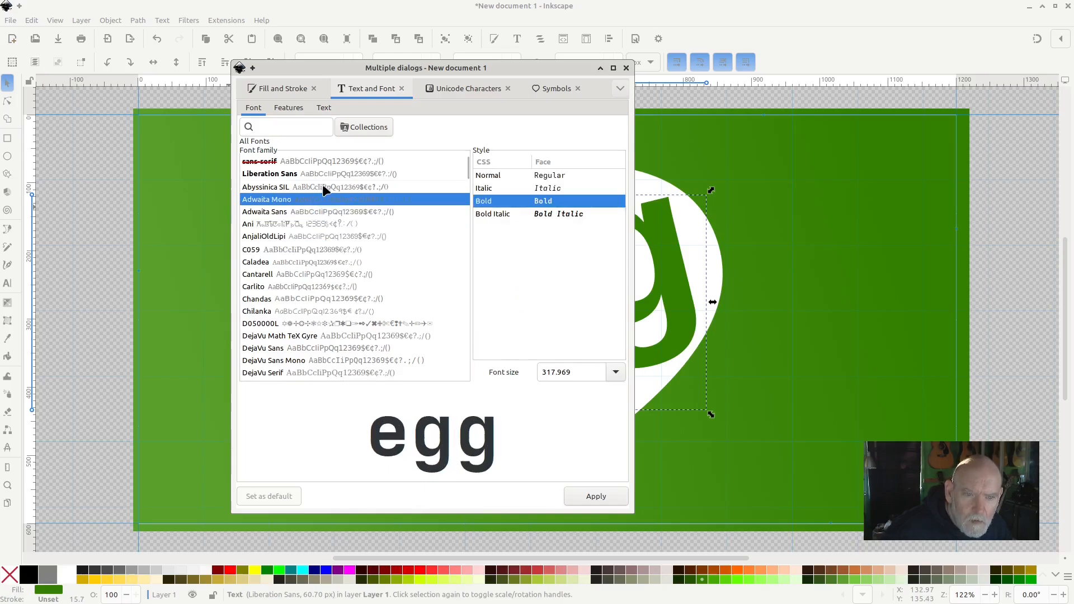
click(322, 186)
click(326, 212)
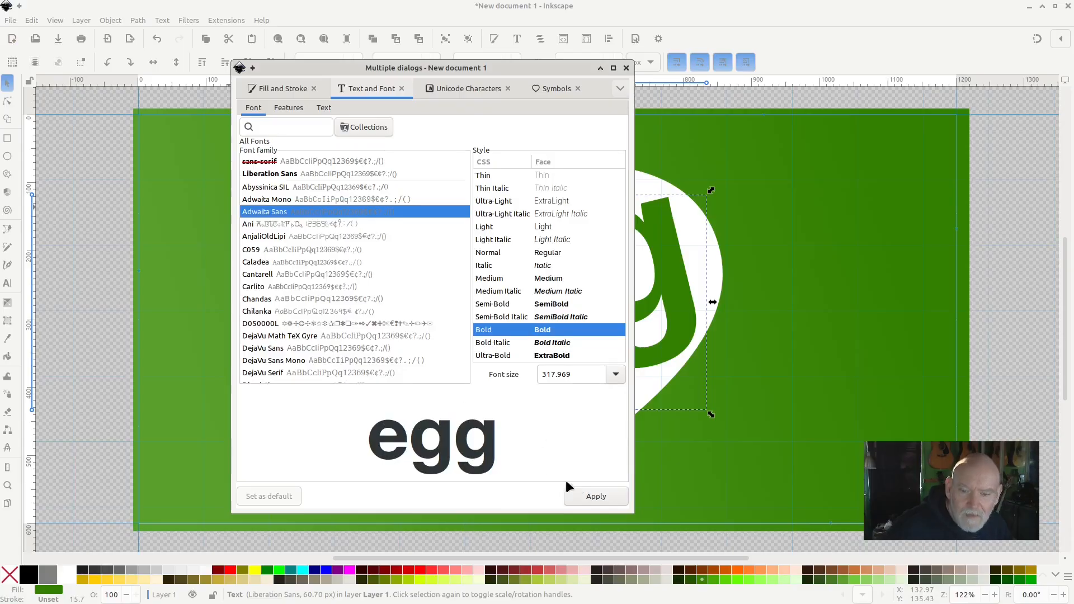
click(609, 496)
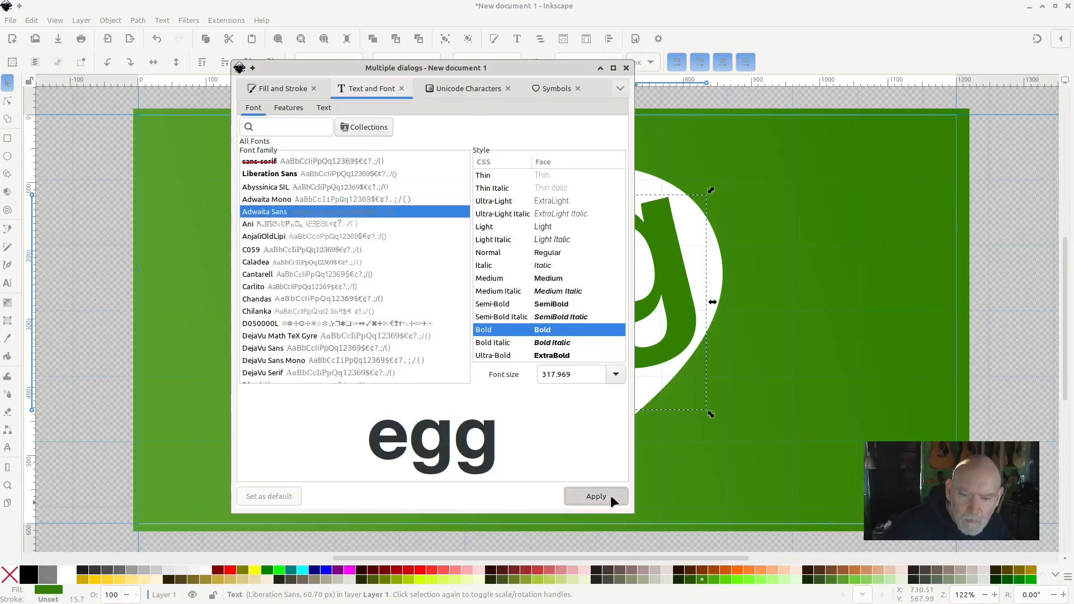
click(625, 68)
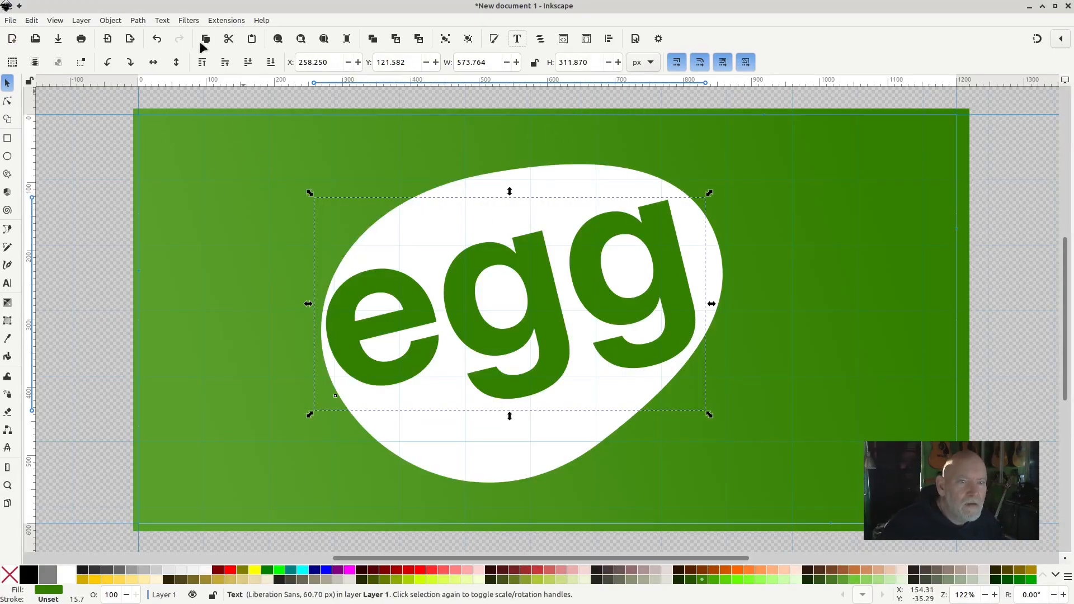
Convert the "egg" text object to a path
click(138, 22)
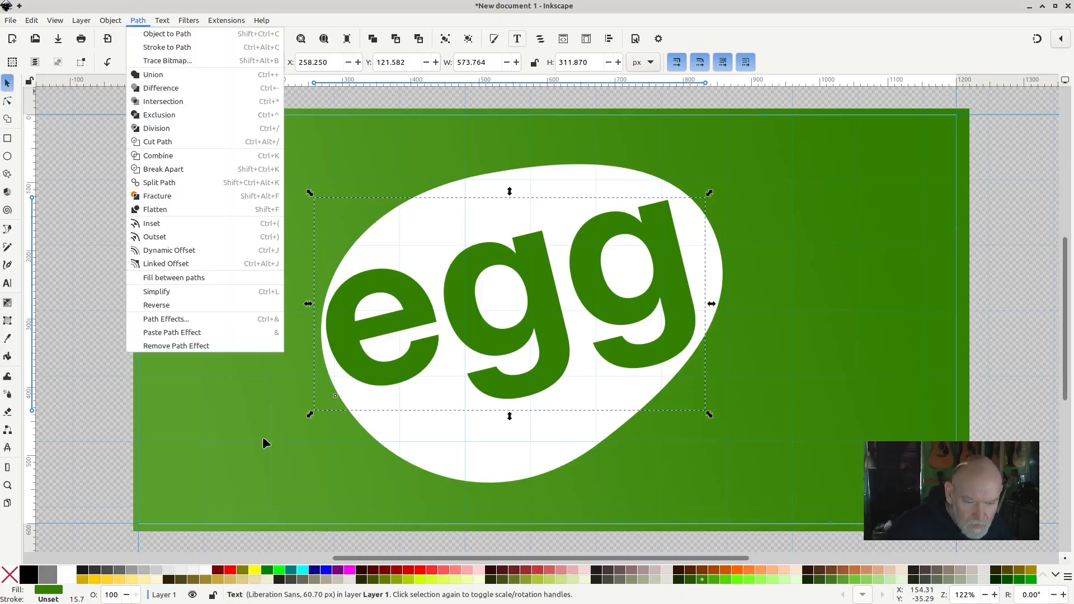
click(227, 18)
mouse_move(133, 22)
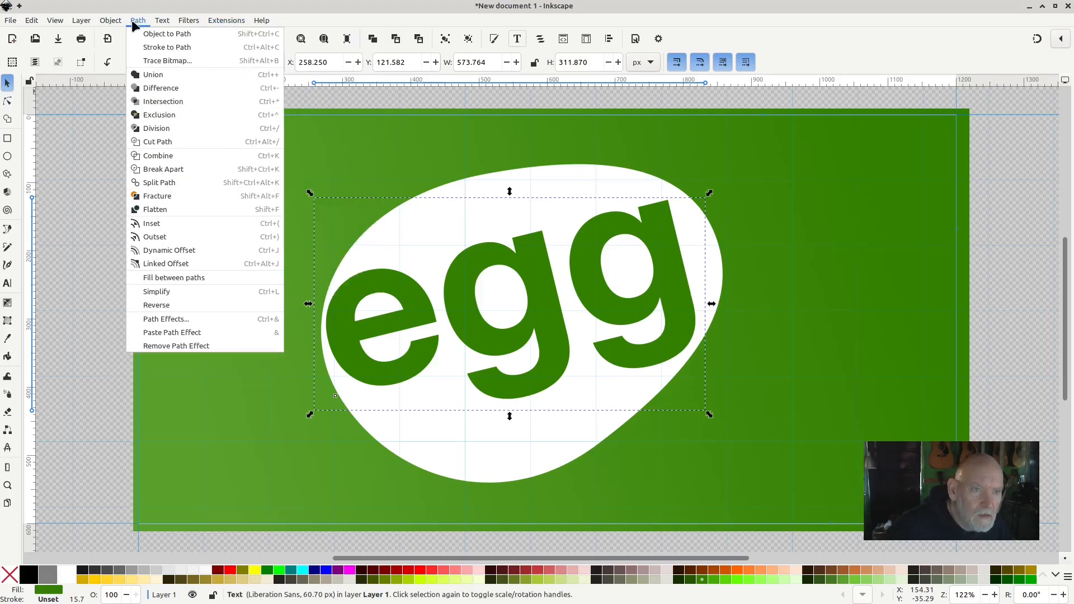
click(149, 35)
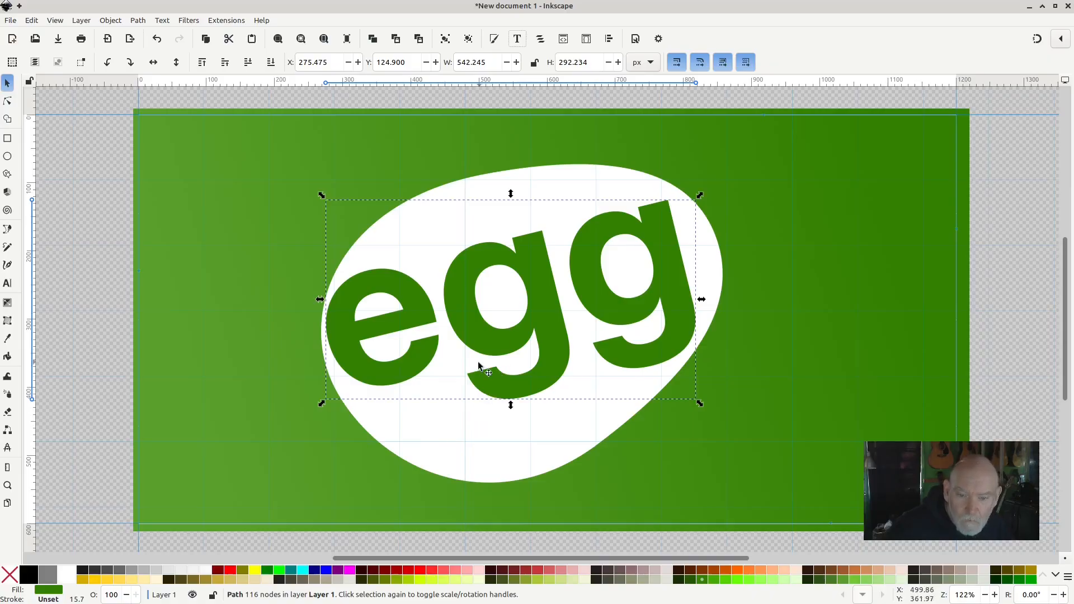
Examine the editable nodes of the "egg" lettering path, including those at the top of the "e"
key(n)
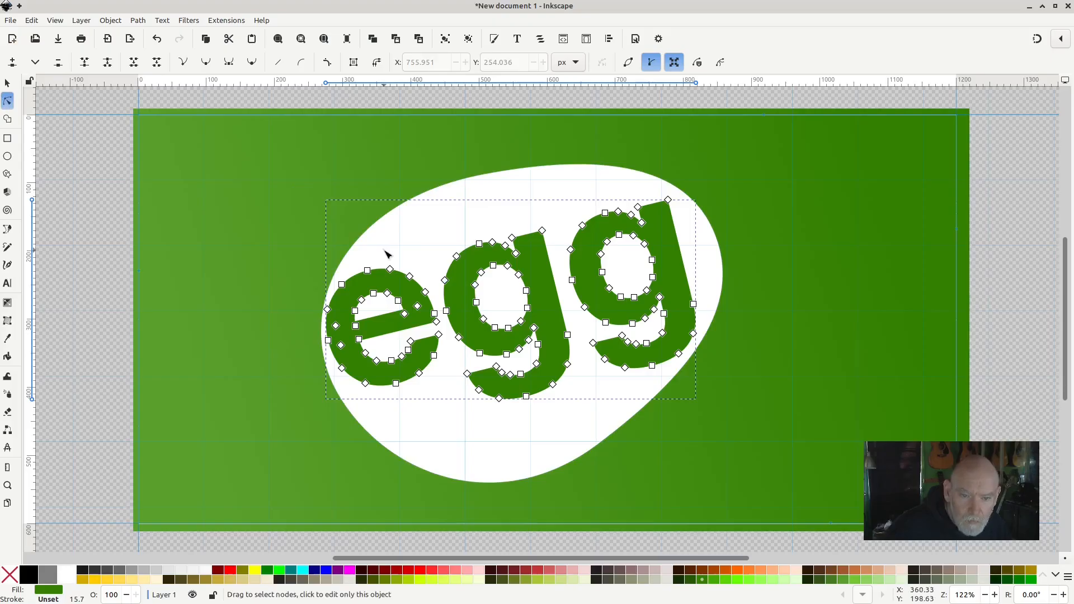
drag(385, 251, 436, 285)
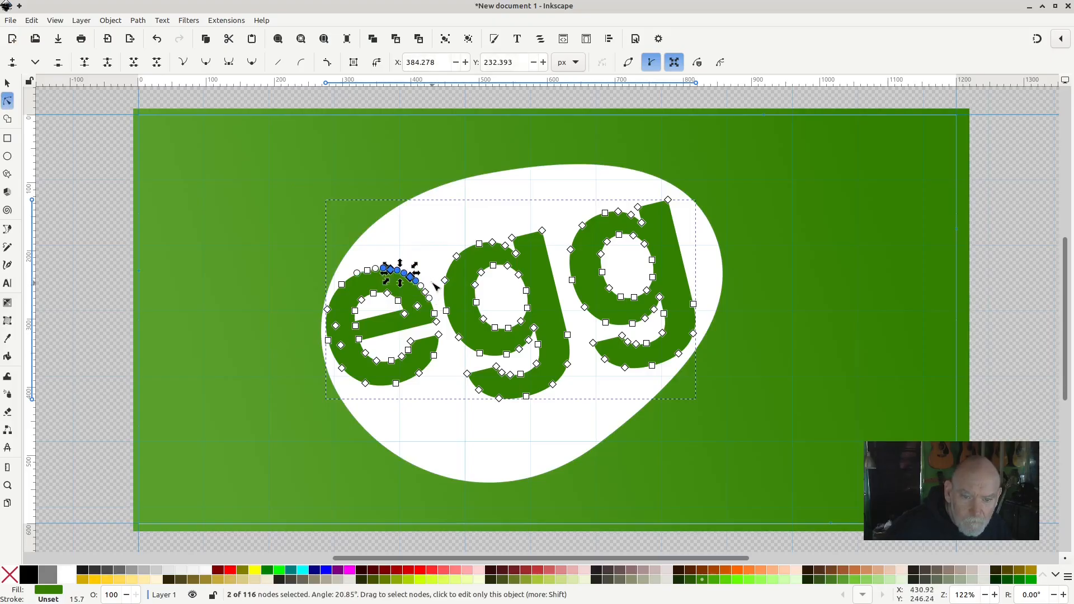
click(267, 251)
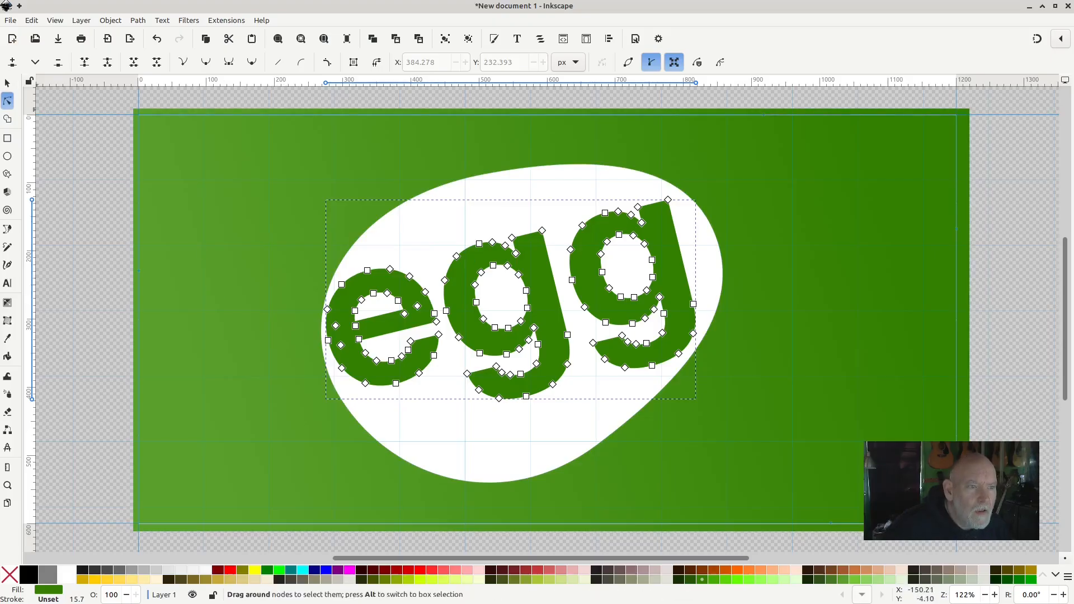
click(7, 83)
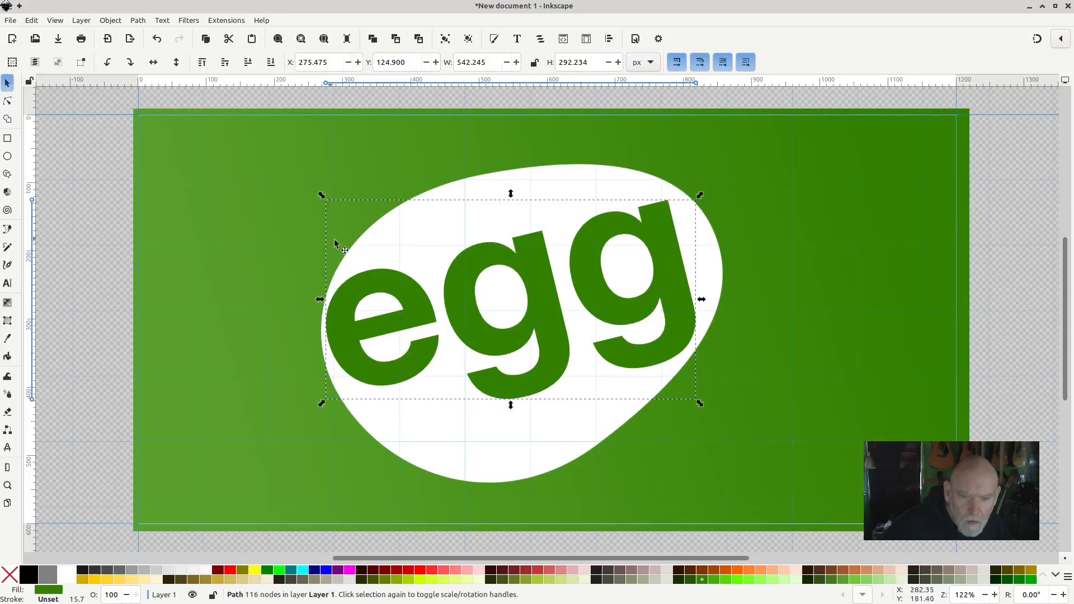
click(283, 287)
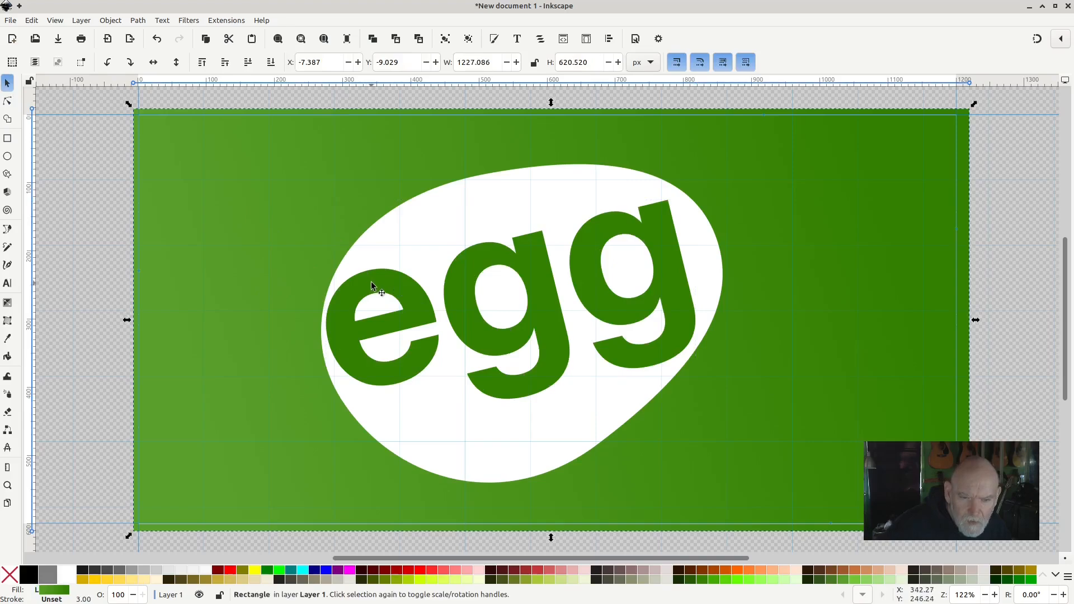
click(371, 281)
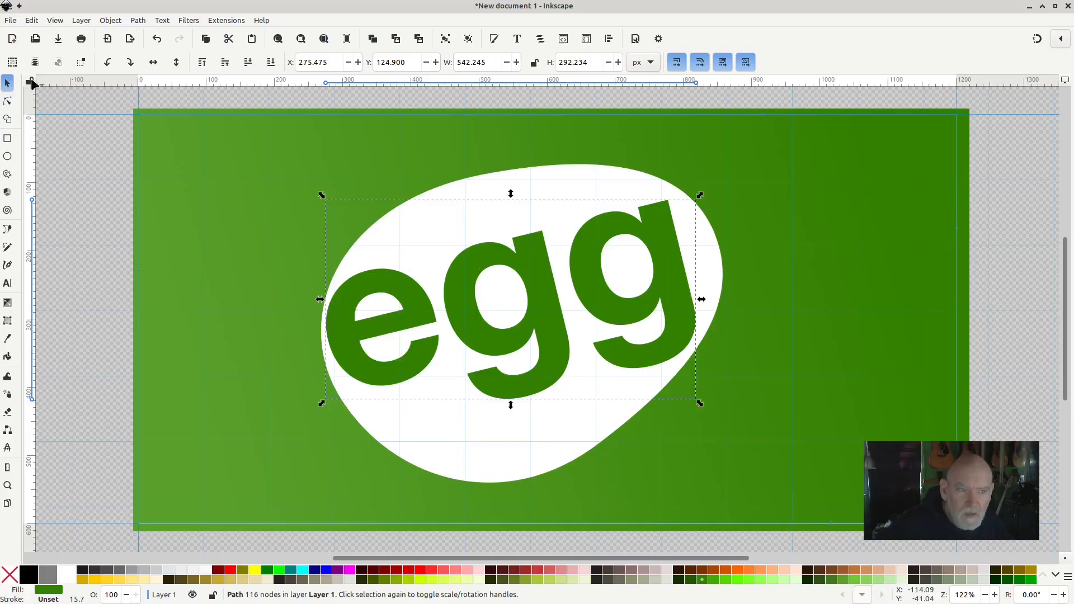
Select all the nodes of the "e" in the lettering path and enlarge that letter slightly, keeping its proportions
click(8, 102)
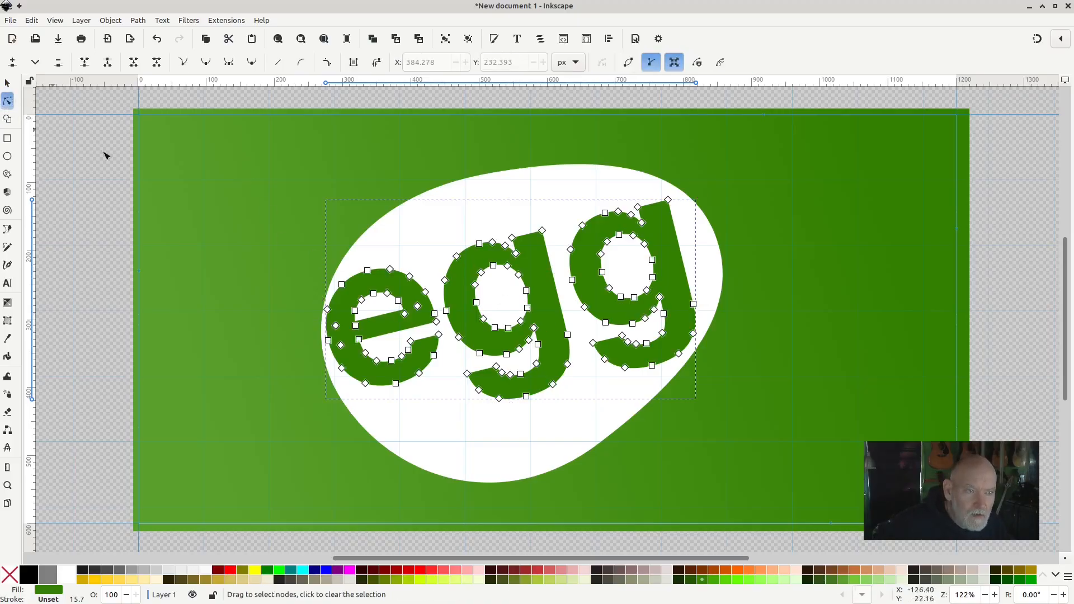
drag(314, 239, 439, 416)
click(282, 226)
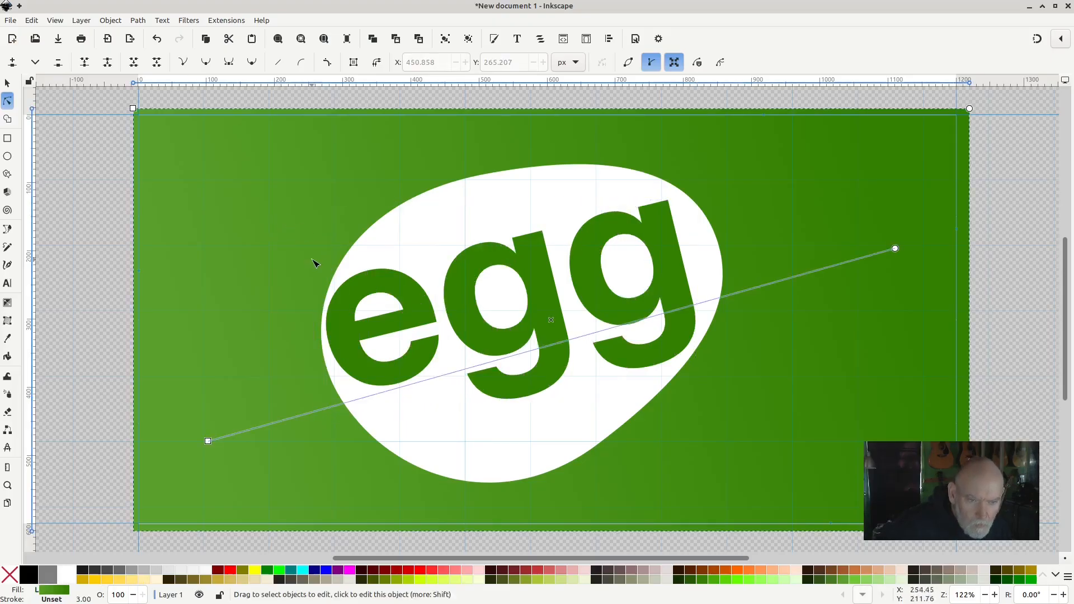
click(355, 287)
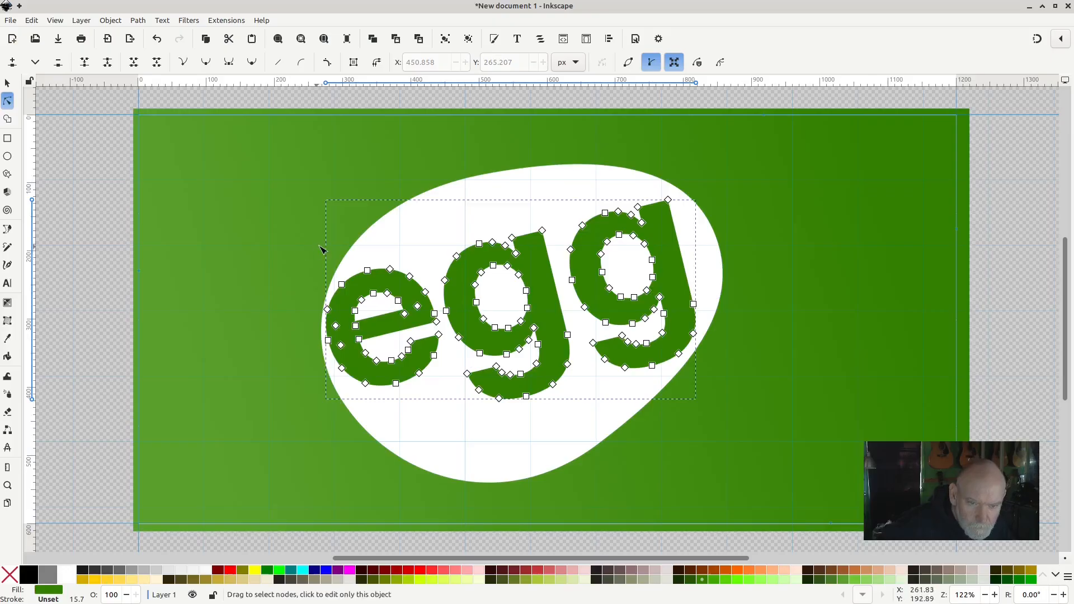
drag(319, 247, 440, 414)
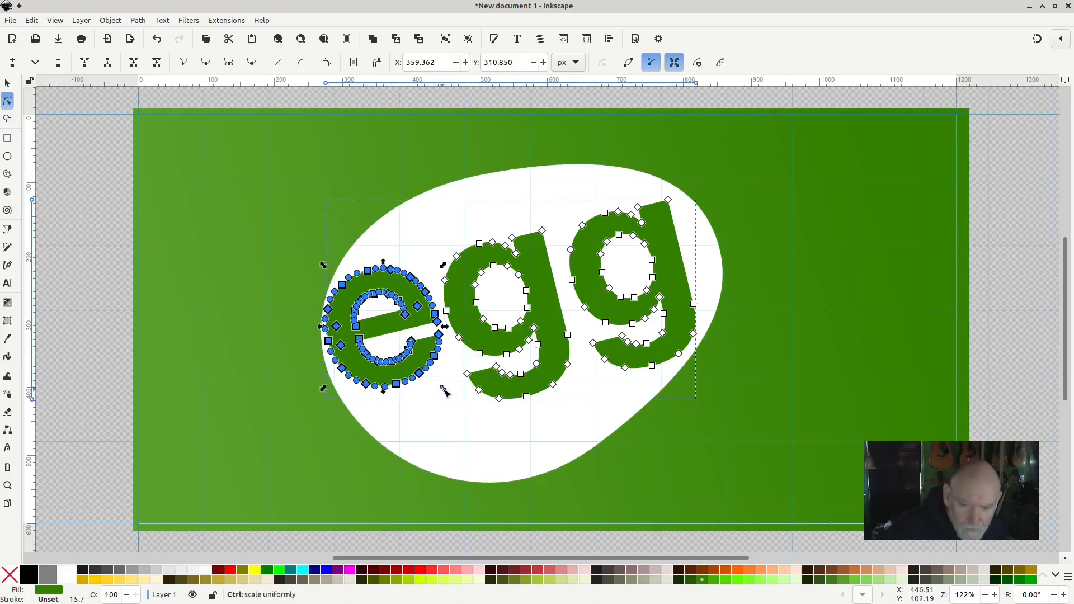
drag(444, 390, 432, 443)
key(less)
key(less)
key(less)
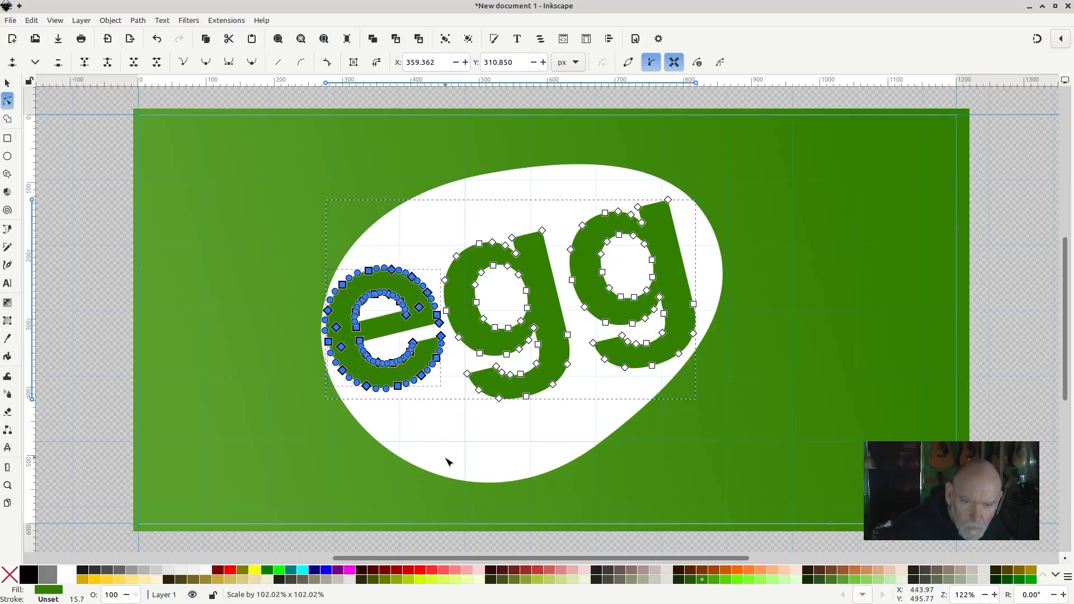
key(less)
key(less)
key(less)
key(less)
key(less)
key(less)
key(less)
key(less)
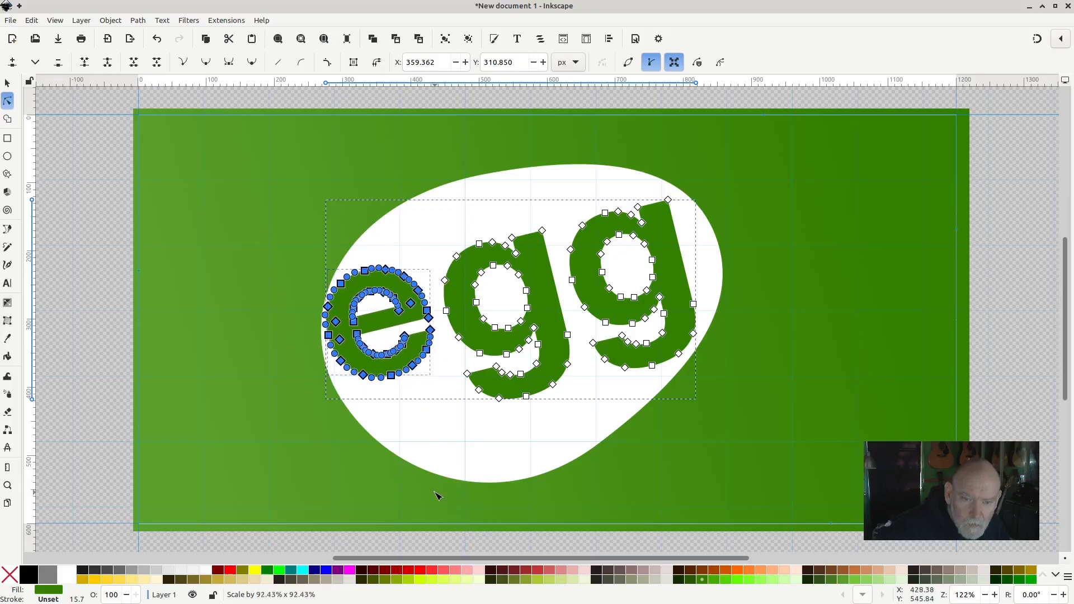
key(less)
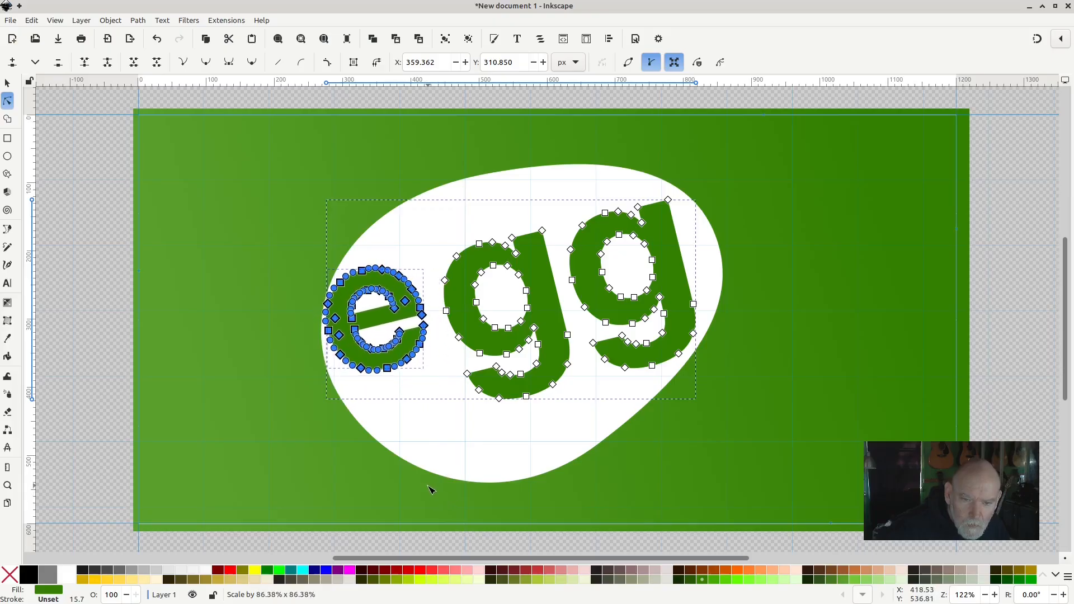
key(greater)
key(greater)
key(greater)
key(greater)
key(greater)
key(greater)
key(greater)
key(greater)
key(greater)
key(greater)
key(greater)
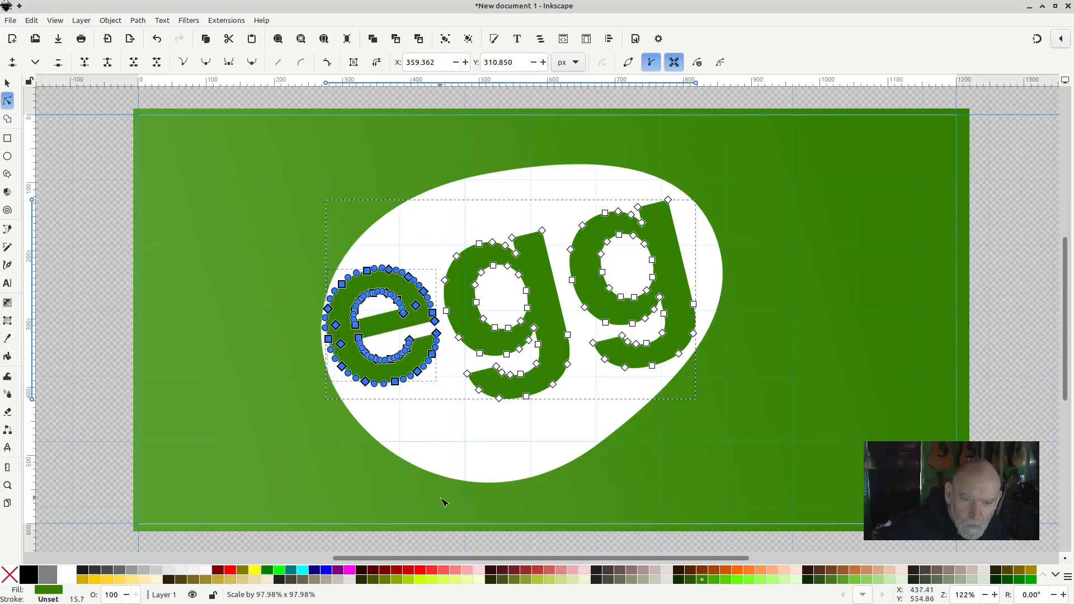
key(greater)
key(greater)
key(greater)
key(greater)
key(greater)
key(greater)
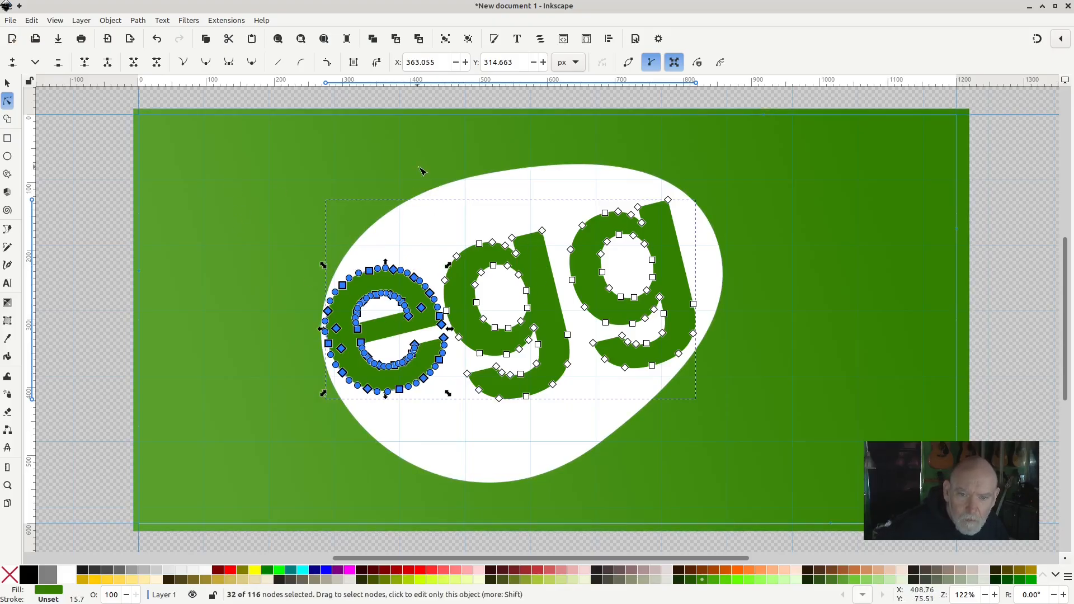
Stretch the upper nodes of the middle "g" and of the last "g" upward toward the egg's upper edge
drag(426, 173, 564, 289)
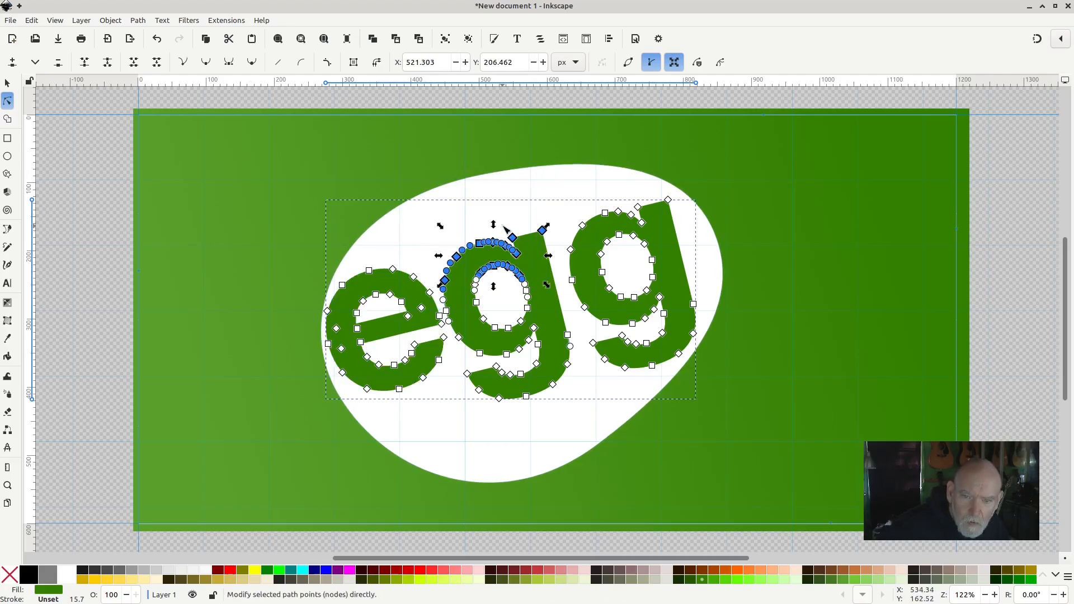
drag(495, 226, 506, 165)
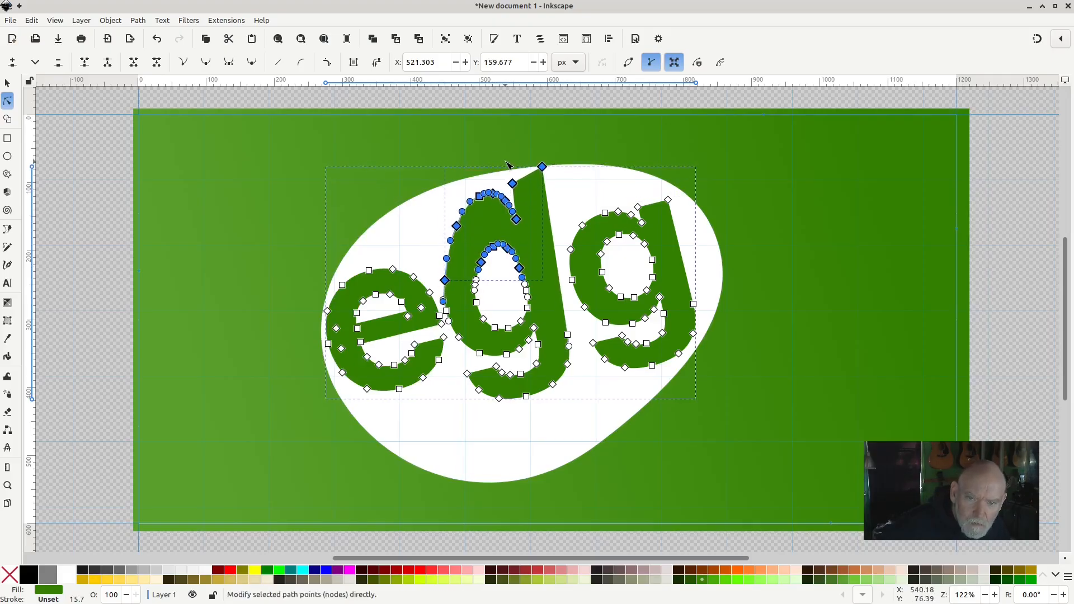
click(594, 247)
drag(562, 157, 698, 269)
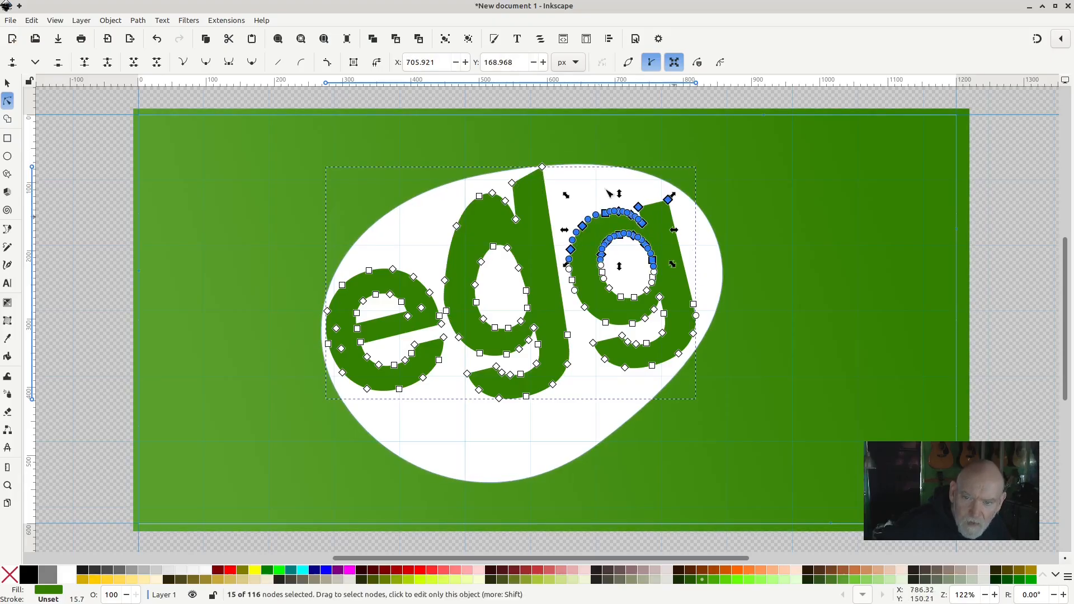
drag(620, 197, 635, 178)
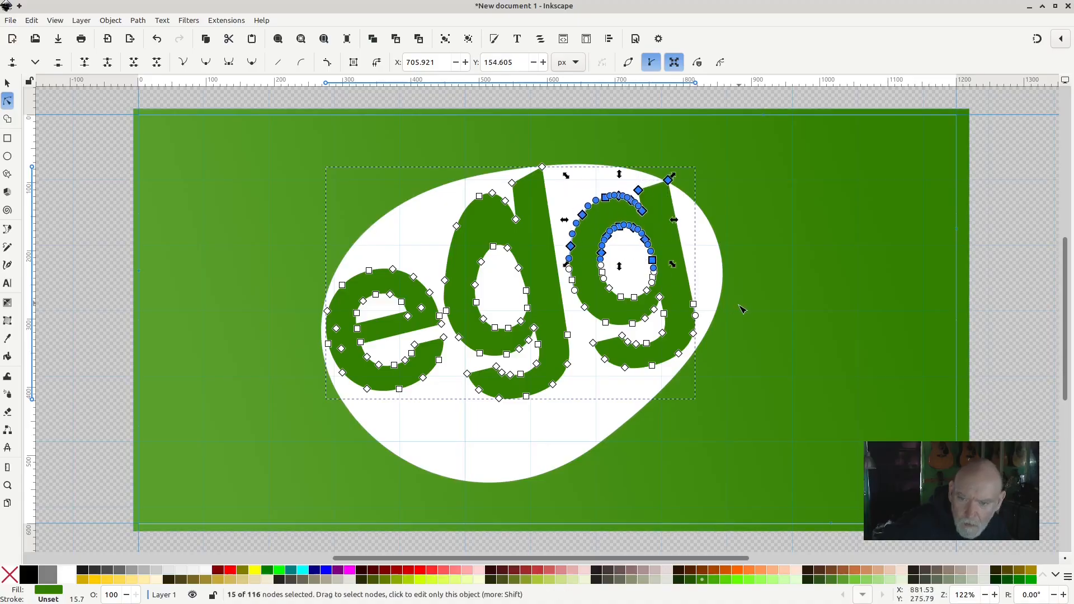
Select only the lower nodes of the last "g" and stretch them slightly downward toward the egg's edge
drag(742, 289, 563, 403)
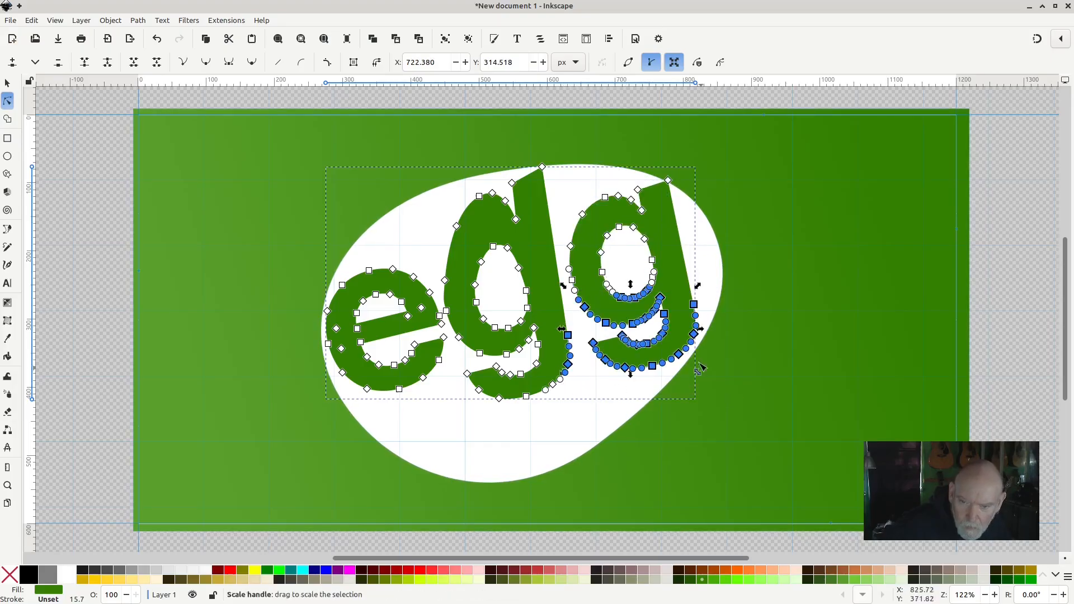
key(Escape)
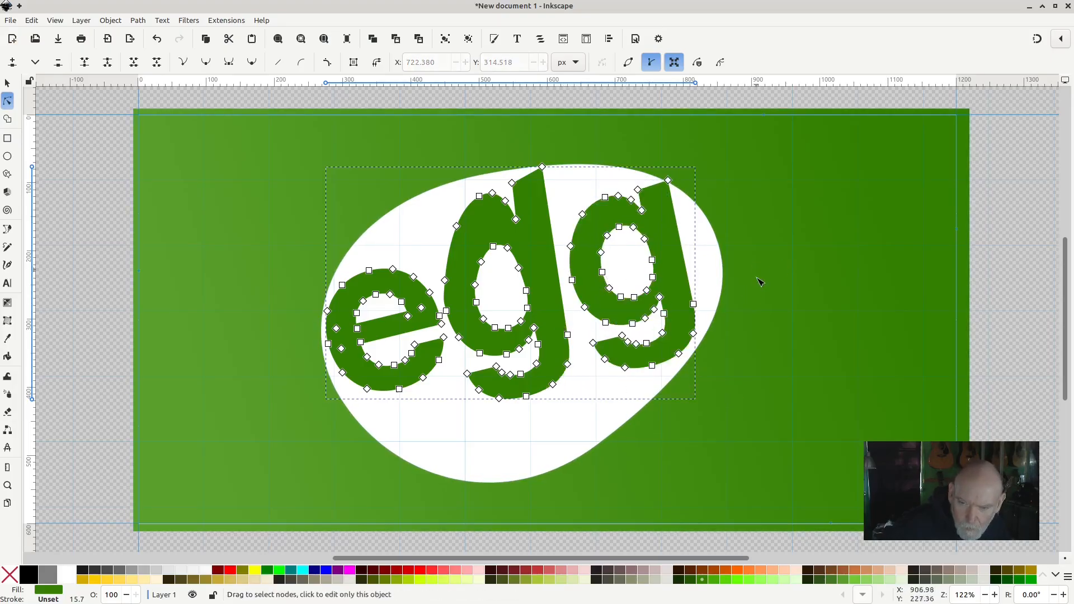
drag(756, 279, 585, 401)
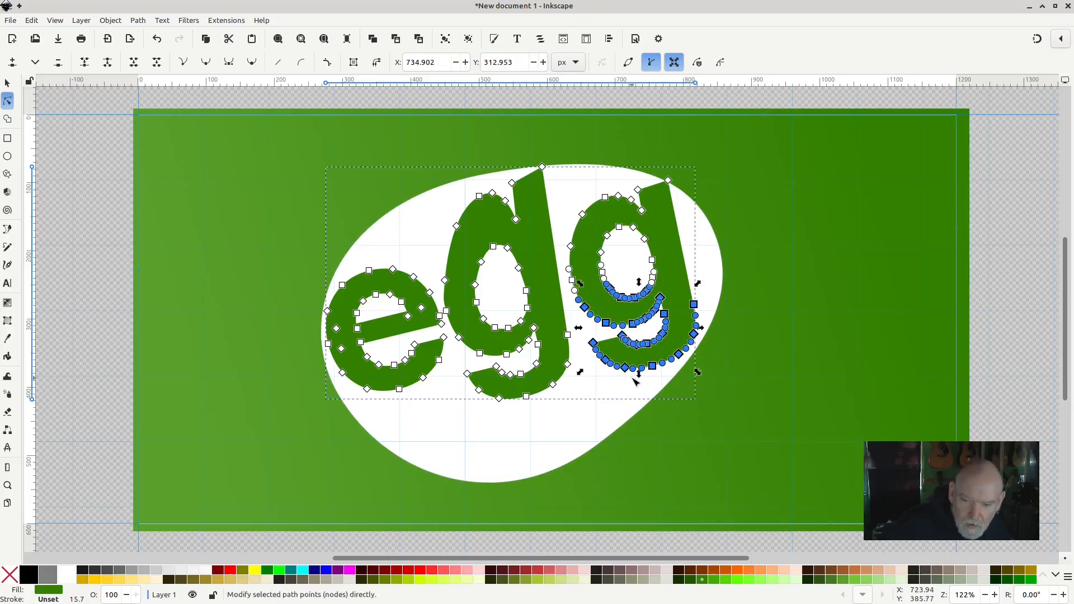
drag(642, 378, 650, 392)
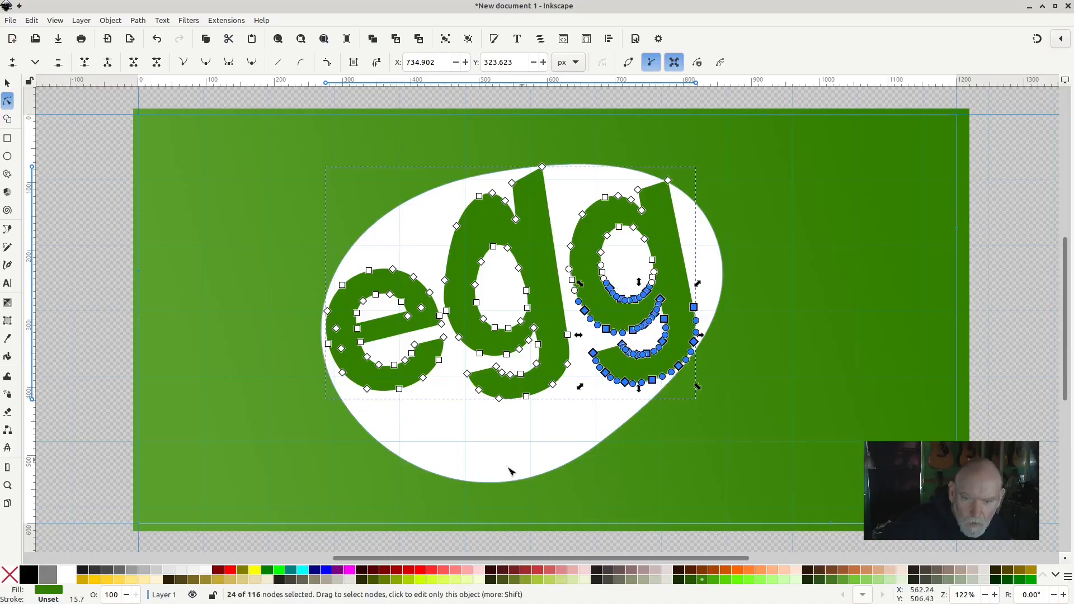
Move the lower nodes of the middle "g" down 114 px to the egg's bottom edge
drag(574, 485, 460, 323)
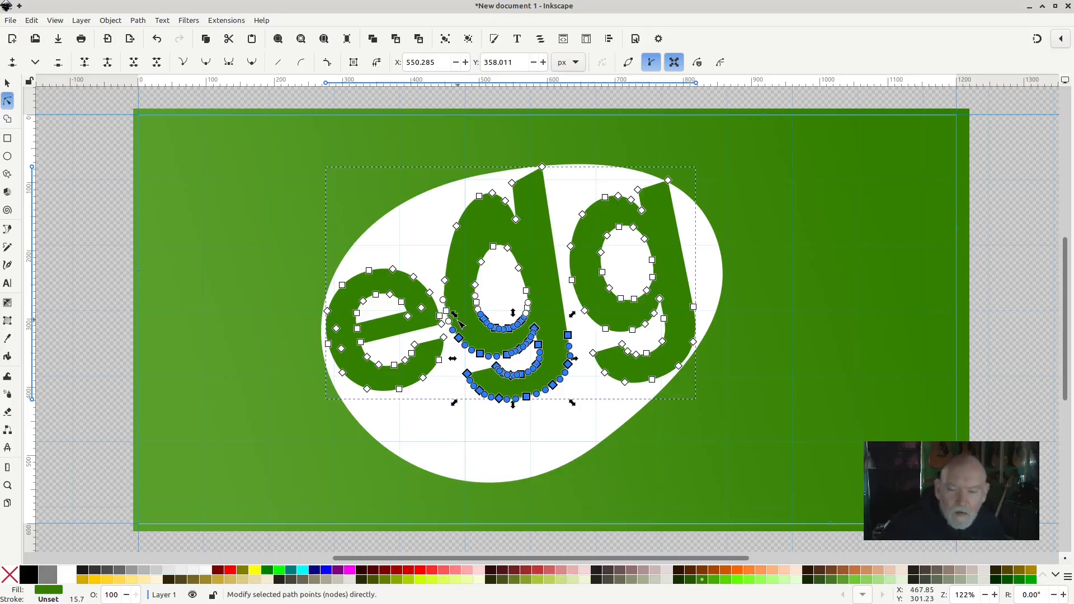
key(Down)
key(Down)
key(Down)
key(Down)
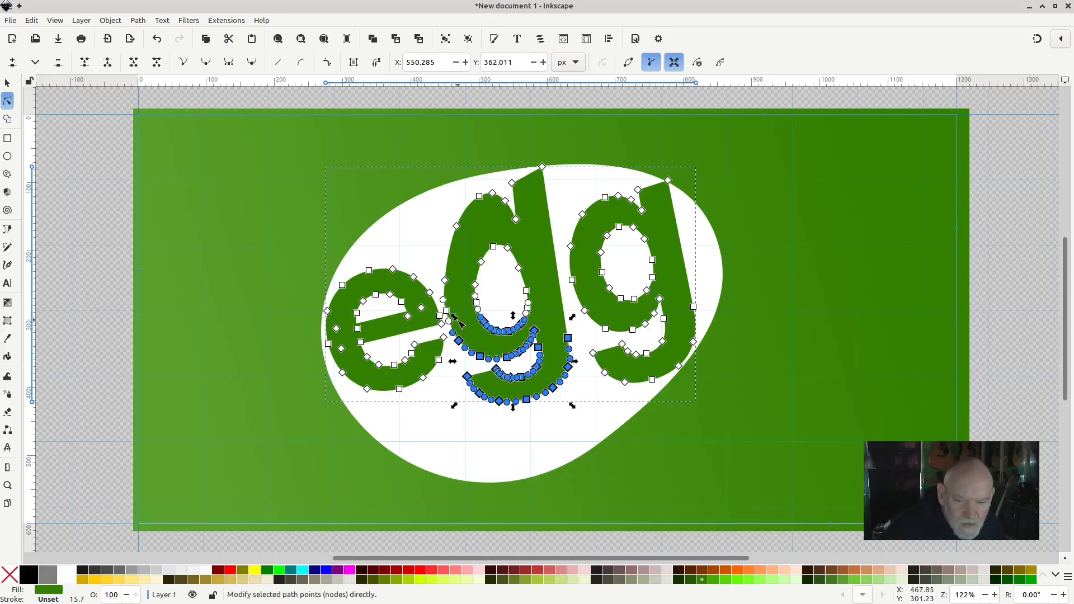
key(Down)
key(Down)
key(Down)
key(Down)
key(Down)
key(Down)
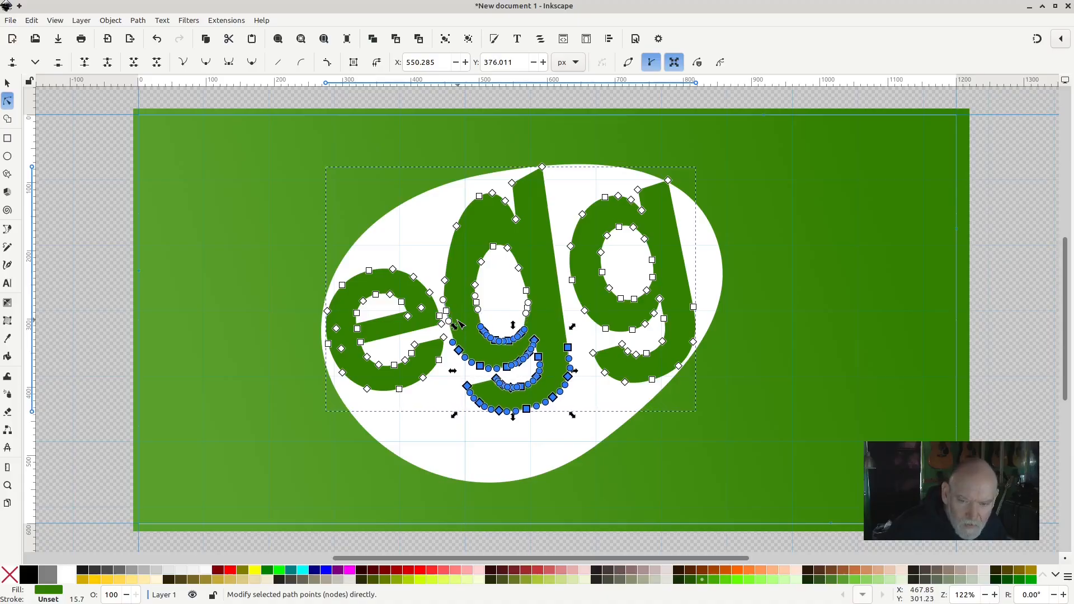
key(Down)
key(Down)
key(Down)
key(Down)
key(Down)
key(Down)
key(Down)
key(Down)
key(Down)
key(Down)
key(Down)
key(Down)
key(Down)
key(Down)
key(Down)
key(Down)
key(Down)
key(Down)
key(Down)
key(Down)
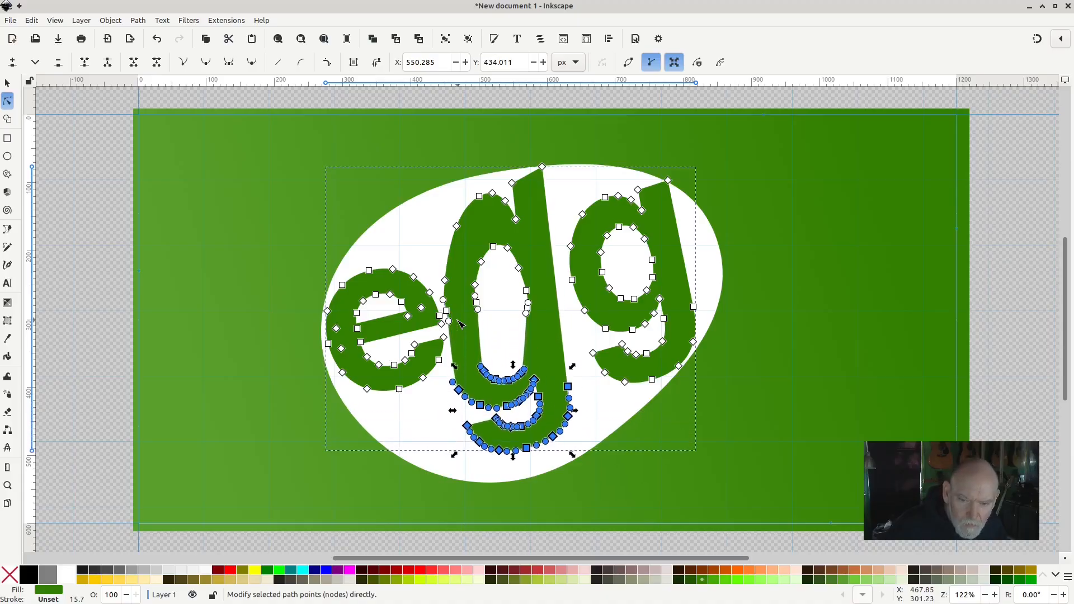
key(Down)
key(Down)
key(Down)
key(Down)
key(Down)
key(Down)
key(Down)
key(Down)
key(Down)
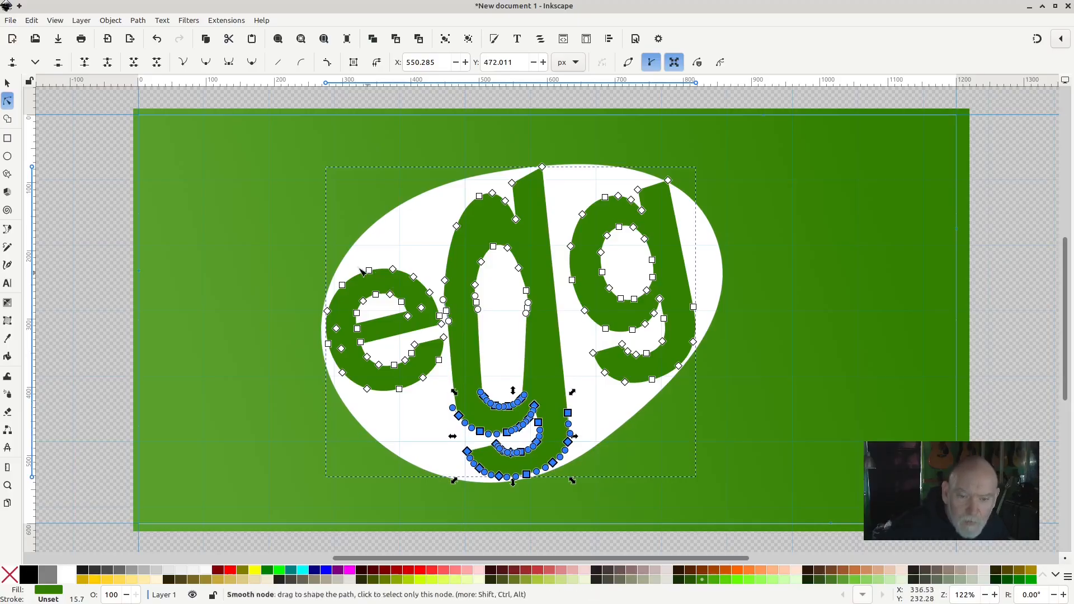
Move the lower nodes of the "e" down 34 px toward the egg's lower-left edge
drag(301, 343, 445, 393)
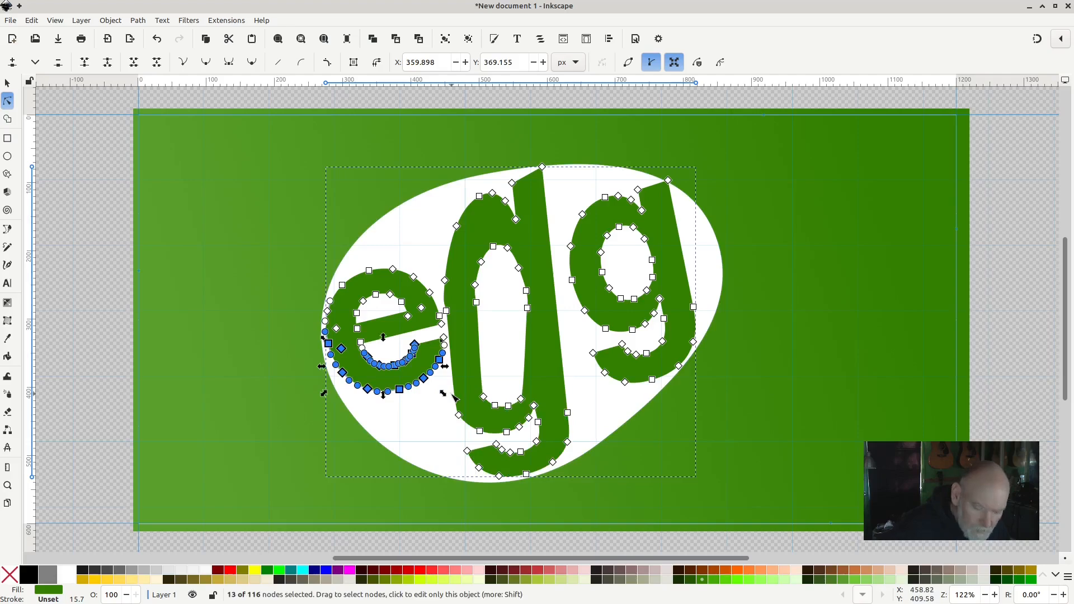
key(Down)
key(Down)
key(Down)
key(Down)
key(Down)
key(Down)
key(Down)
key(Down)
key(Down)
key(Down)
key(Down)
key(Down)
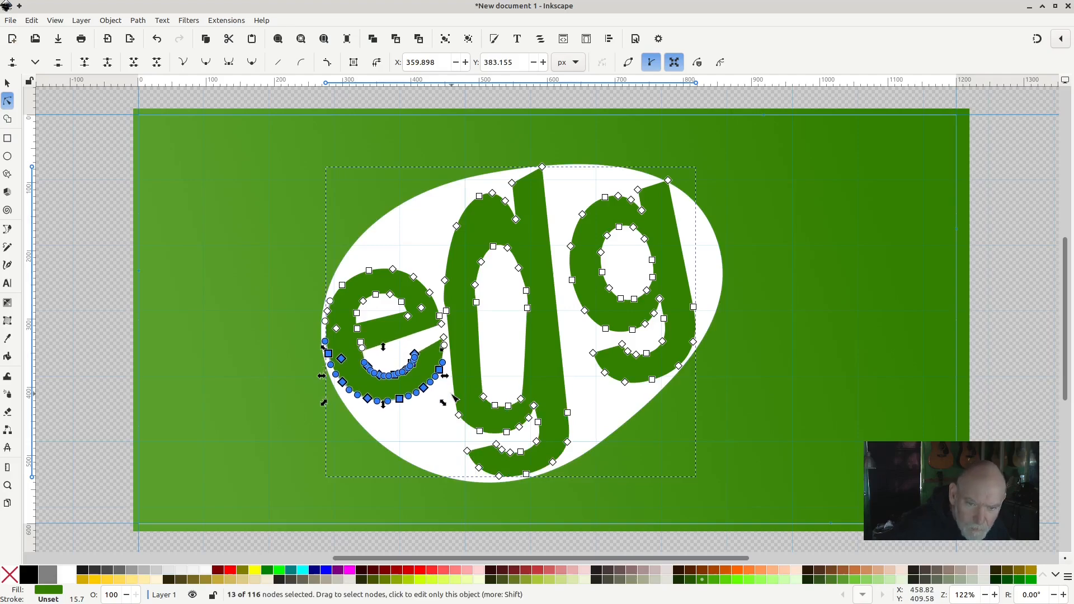
key(Down)
key(Down)
key(Down)
key(Down)
key(Down)
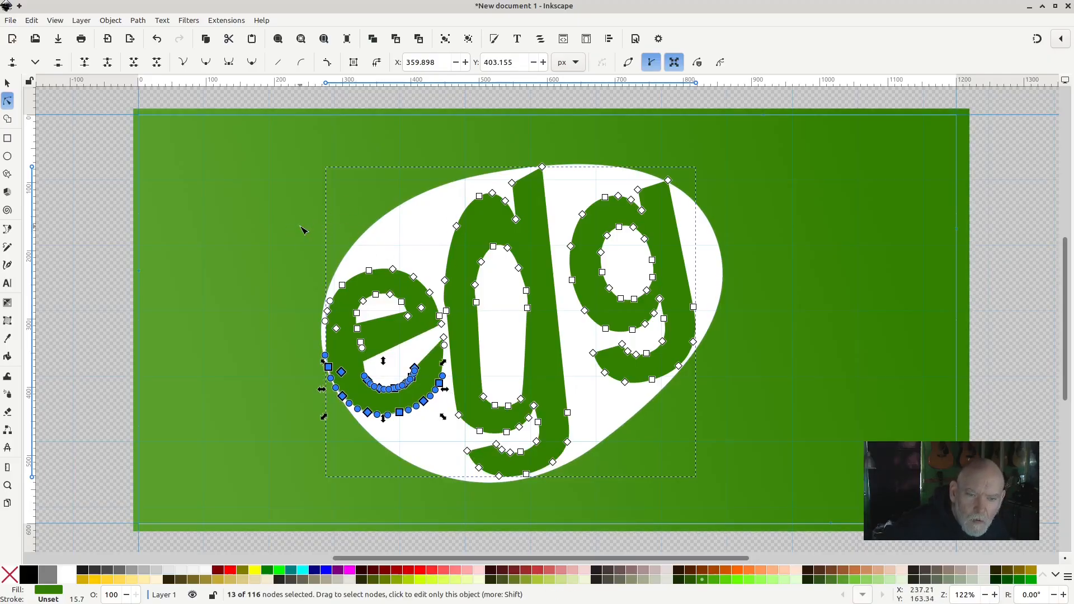
Move the upper nodes of the last "g", except the stem's outer top corner, up 28 px
drag(304, 230, 447, 431)
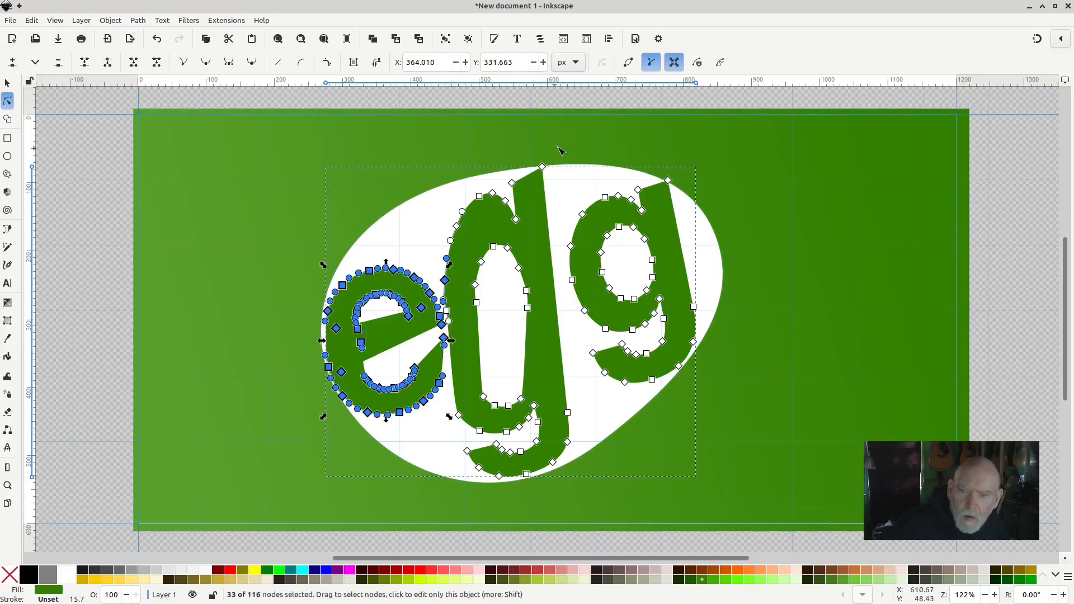
drag(560, 142, 669, 271)
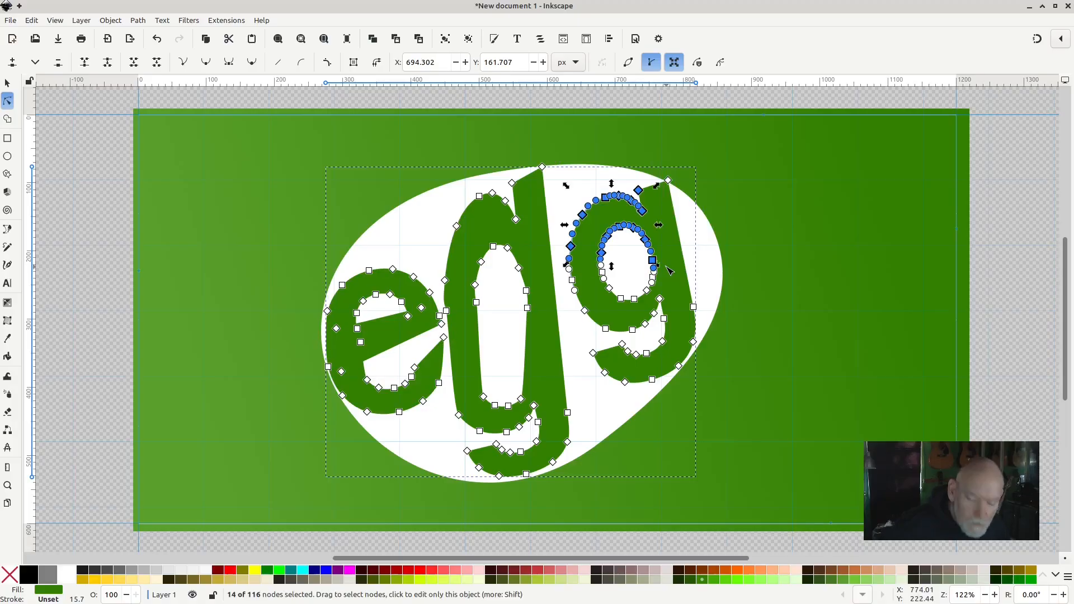
key(Up)
key(Up)
key(Up)
key(Up)
key(Up)
key(Up)
key(Up)
key(Up)
key(Up)
key(Up)
key(Up)
key(Up)
key(Up)
key(Up)
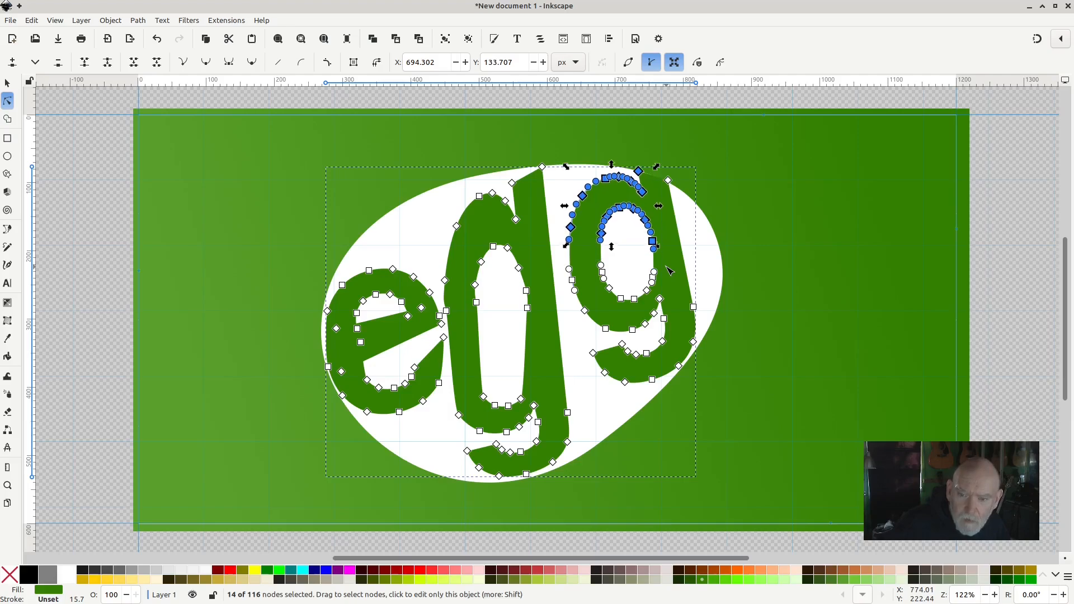
Bend the outer stem edge of the last "g" outward toward the egg outline and delete the node at that curve's lower end
click(767, 251)
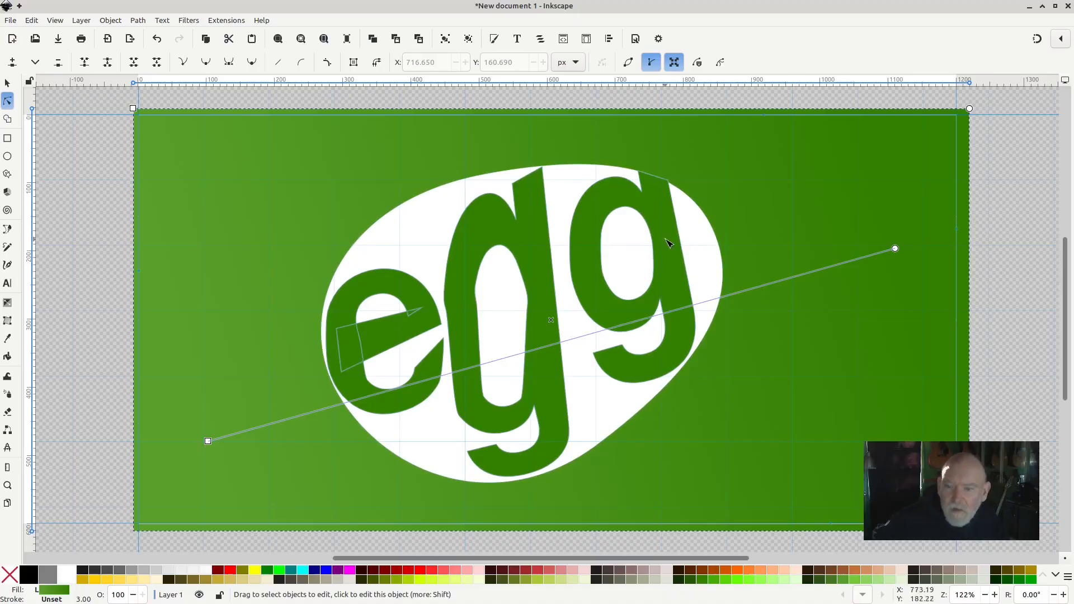
click(677, 258)
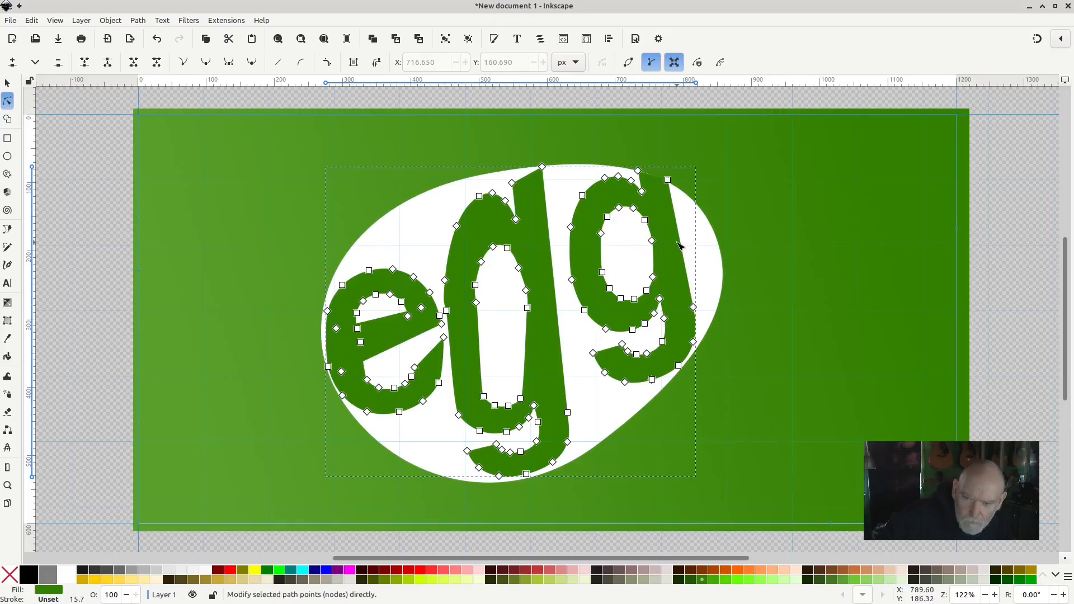
drag(685, 246, 697, 278)
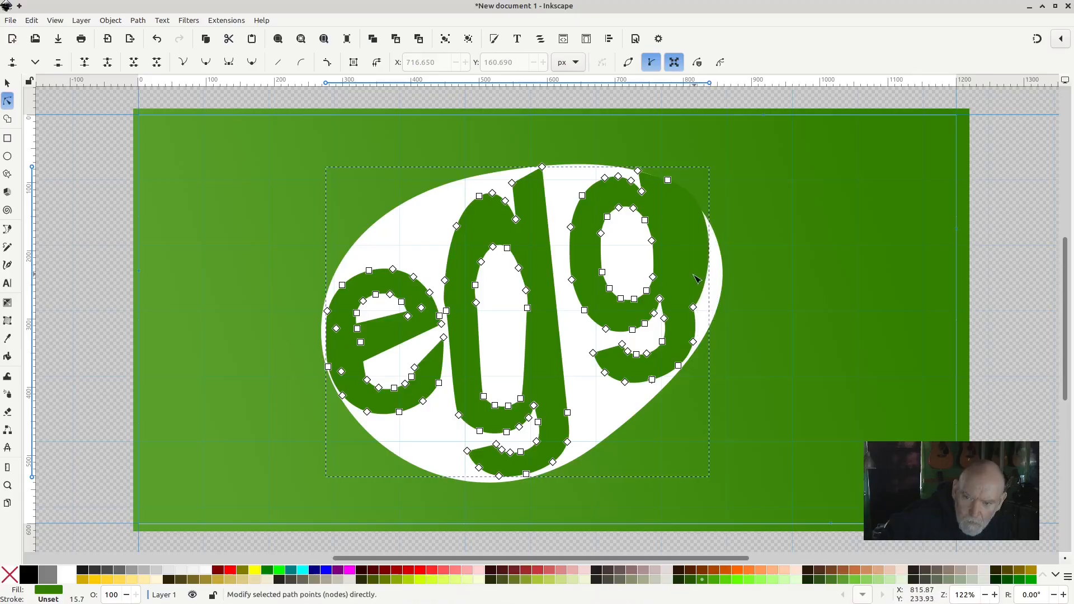
click(694, 308)
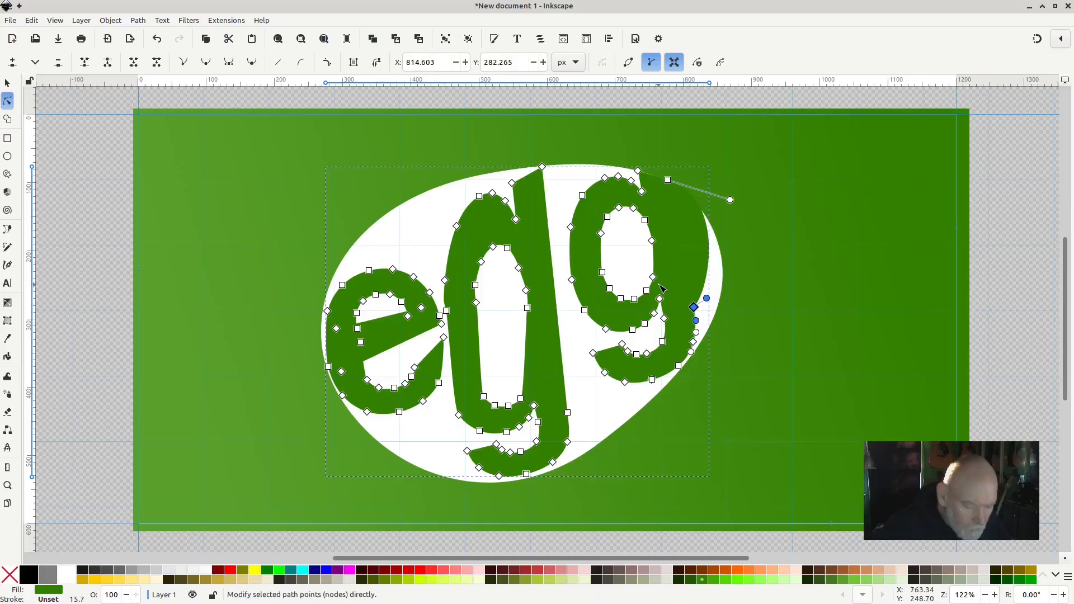
key(Delete)
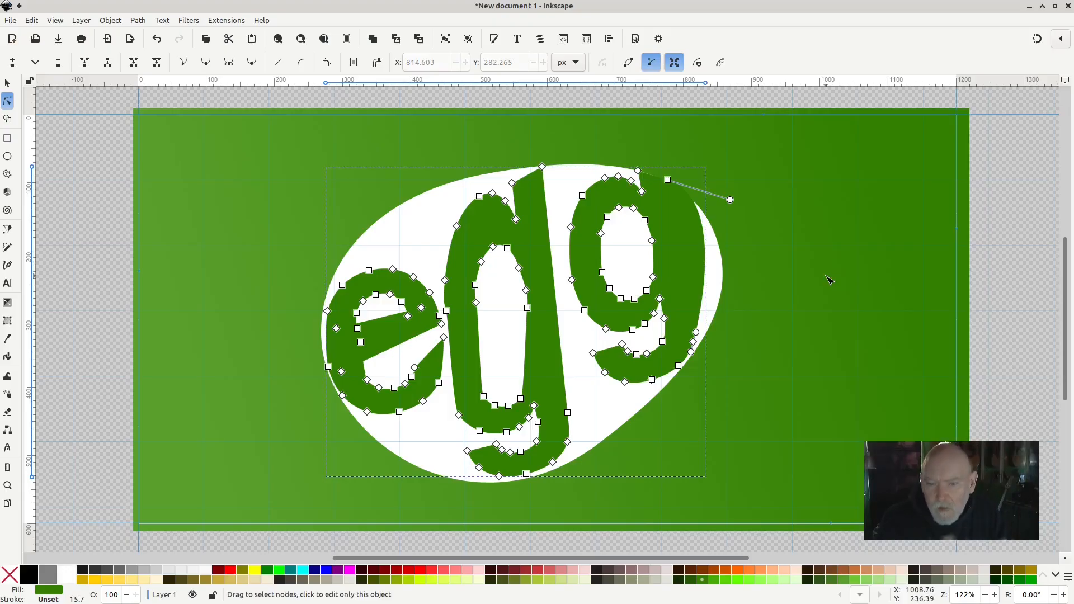
Recolour the "egg" lettering grey and delete surplus nodes along the upper outer edge of the "e"
click(132, 572)
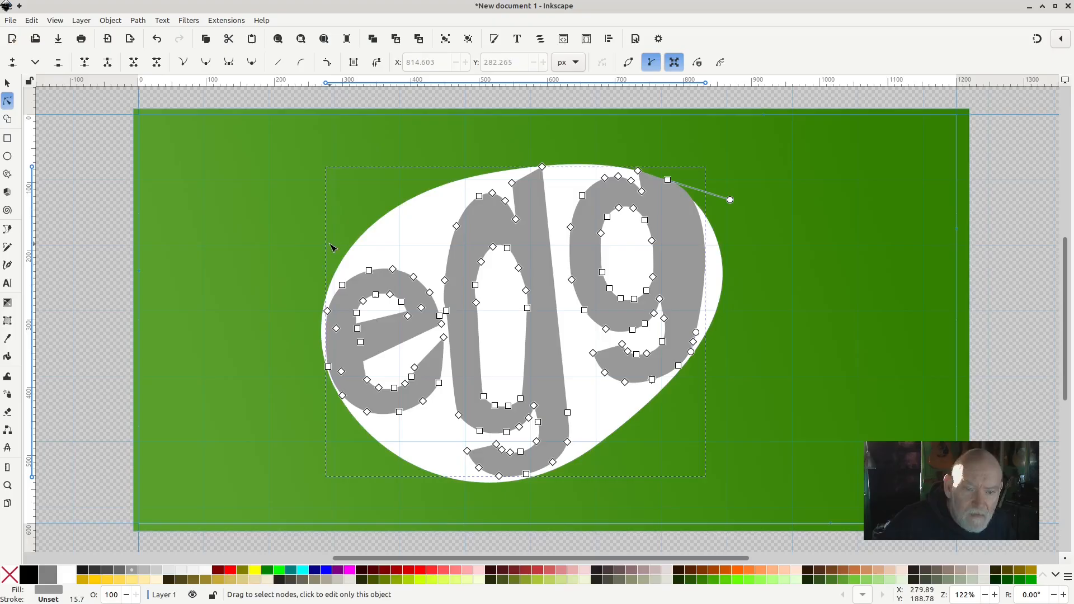
click(369, 271)
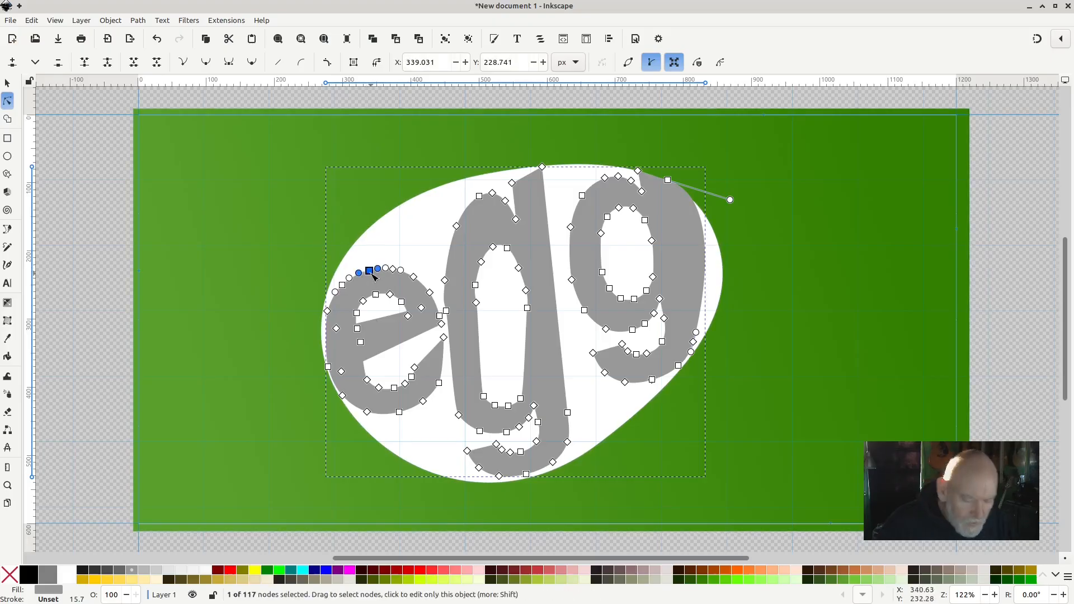
key(Delete)
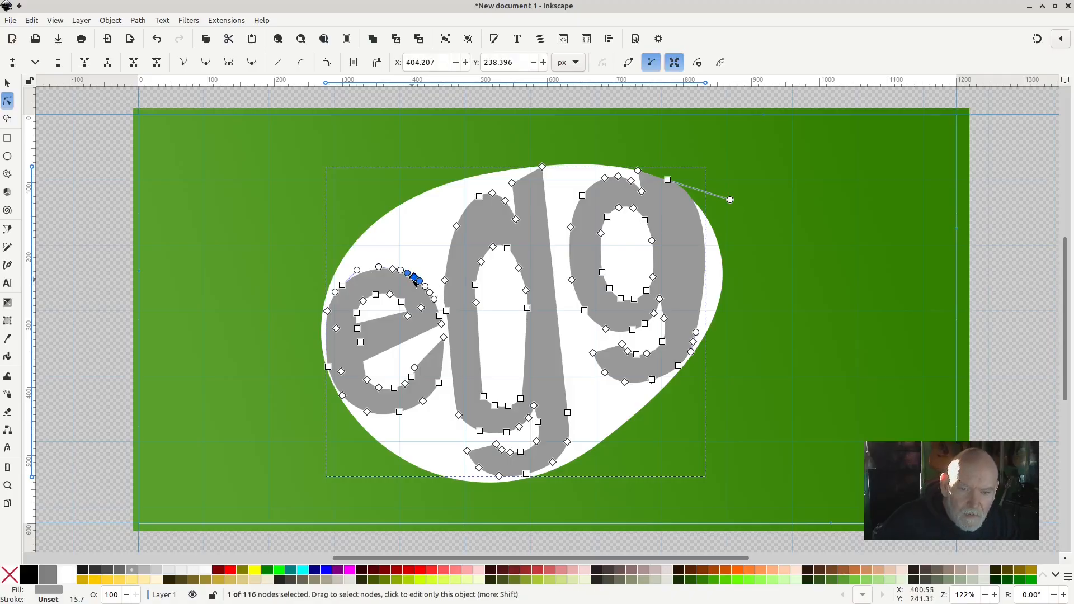
click(414, 278)
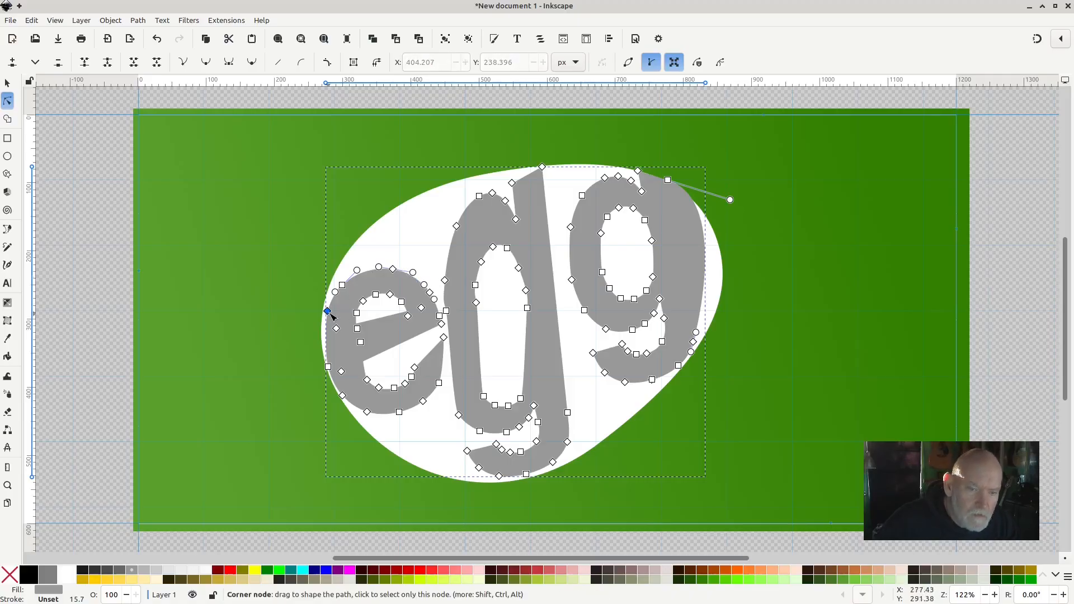
click(343, 286)
key(Delete)
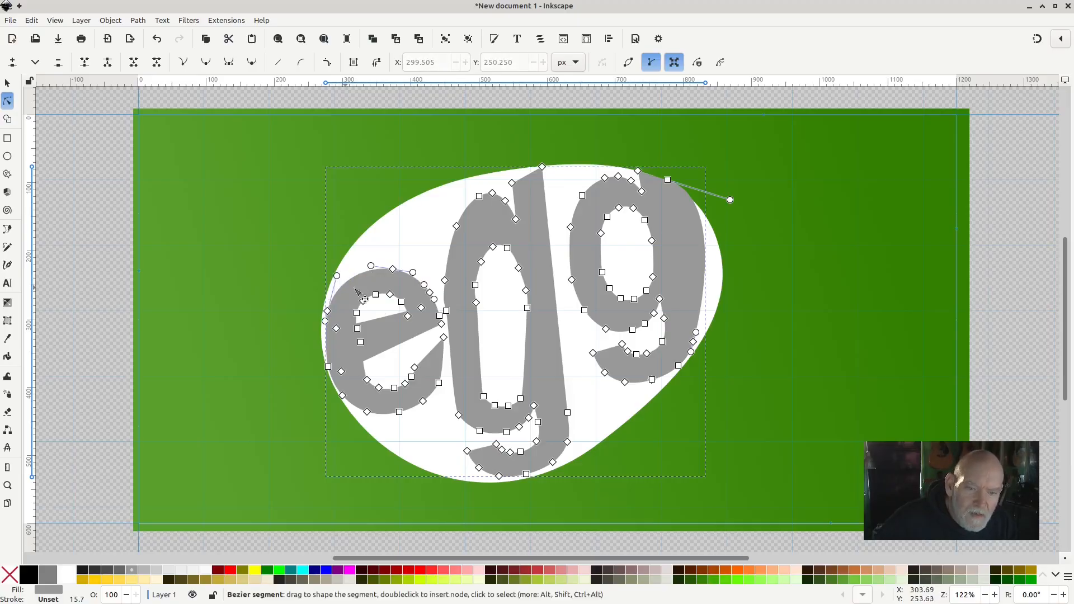
Delete surplus nodes on the middle "g": the upper outer curve of its bowl and the upper and lower curves of its inner counter
click(457, 226)
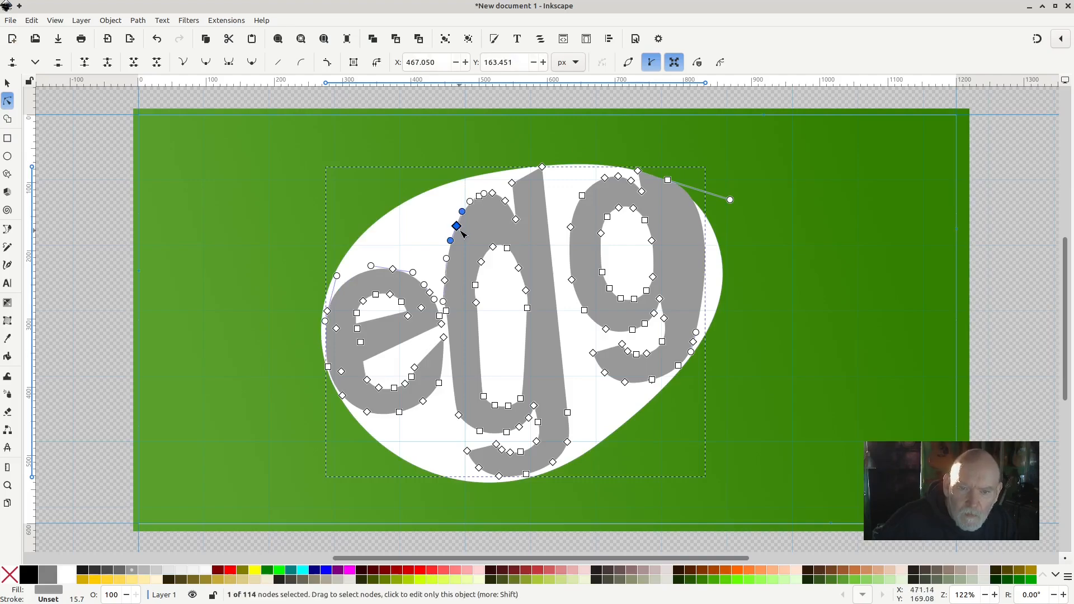
key(Delete)
key(n)
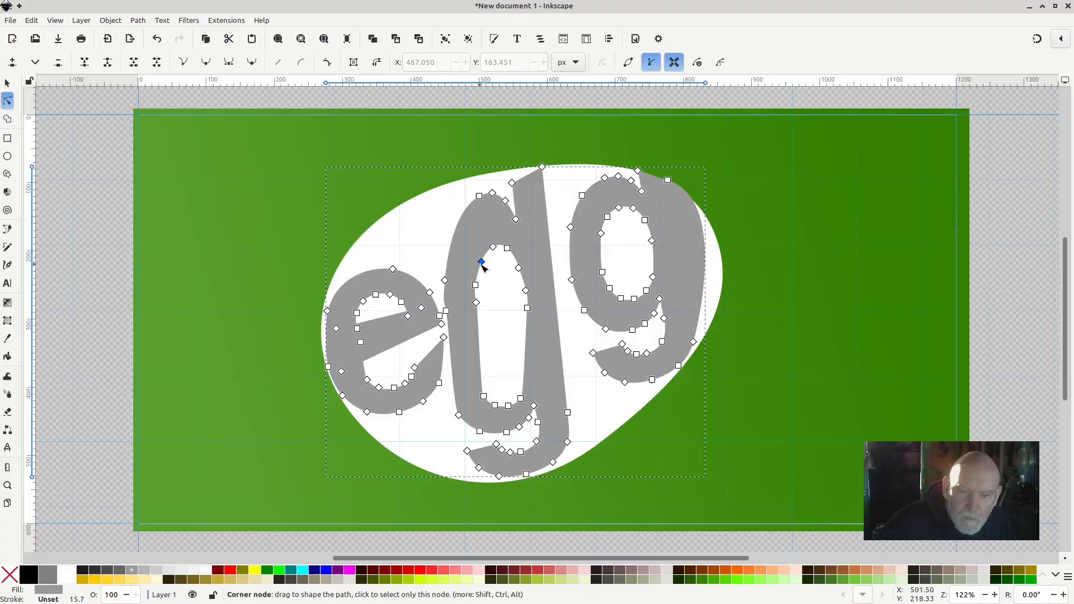
click(481, 262)
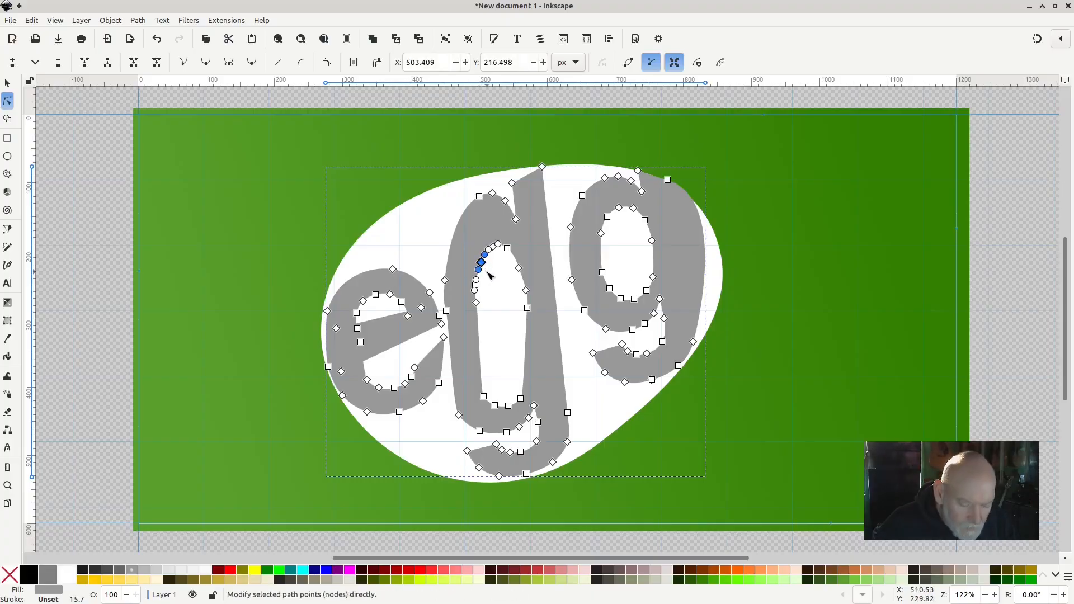
key(Delete)
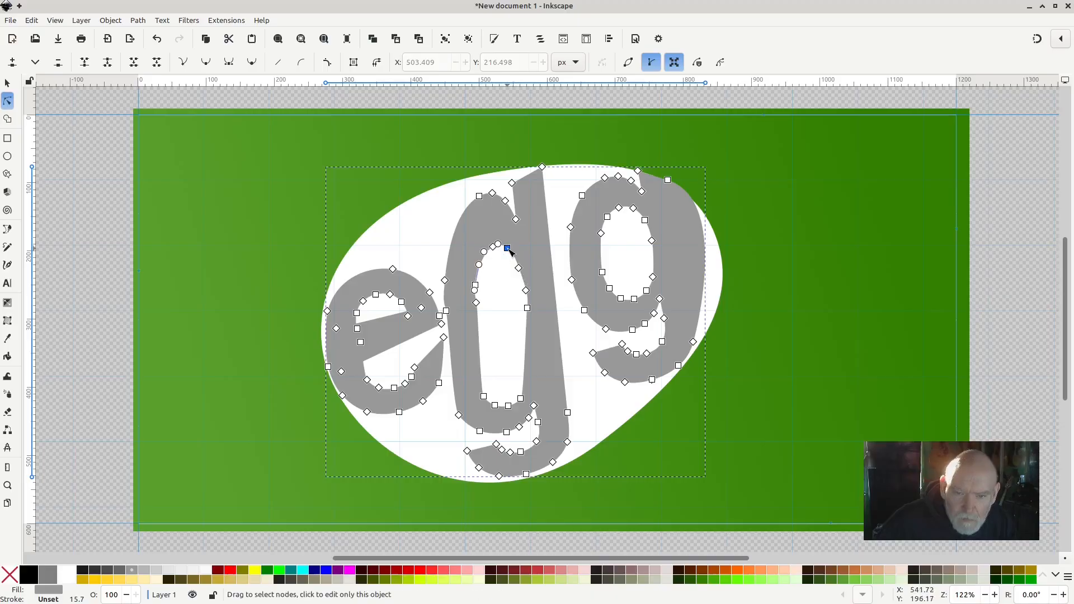
click(508, 249)
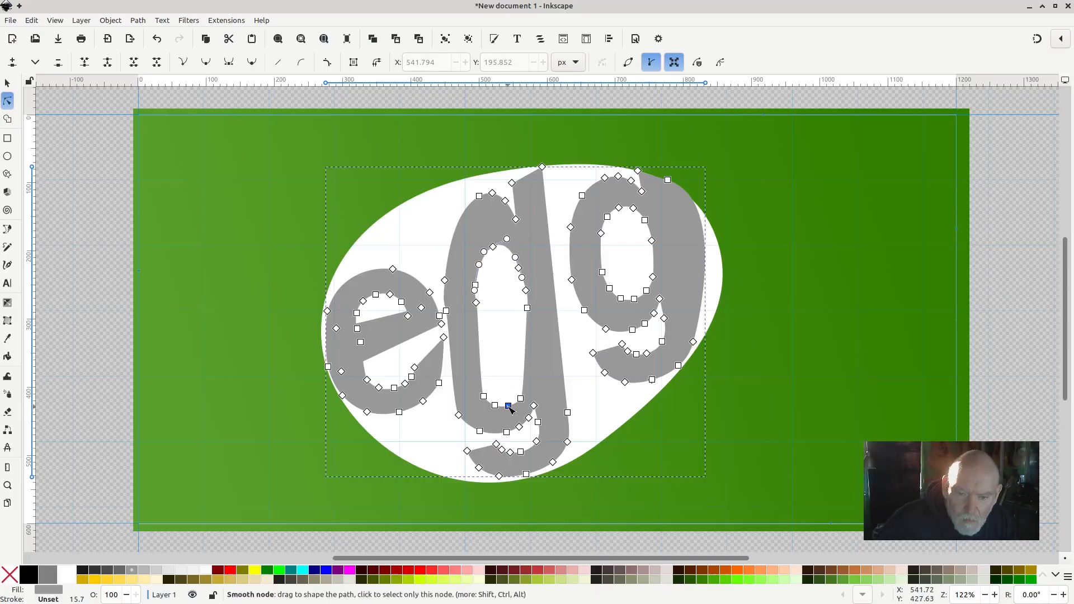
click(508, 407)
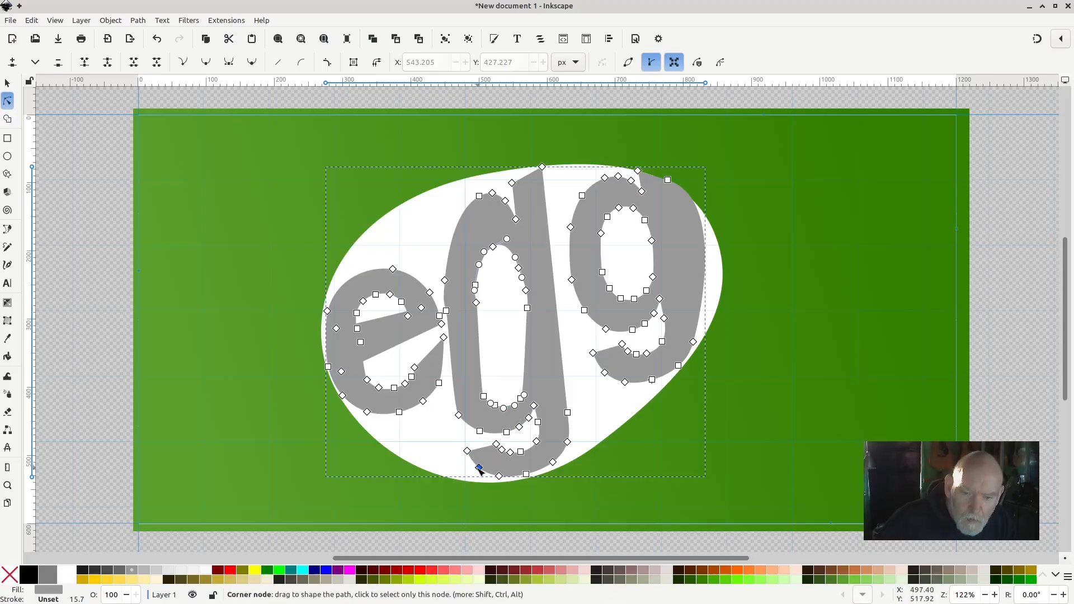
Delete surplus nodes along the underside of the middle "g" tail, its outer bend and the lower end of its outer stem edge
click(480, 469)
key(Delete)
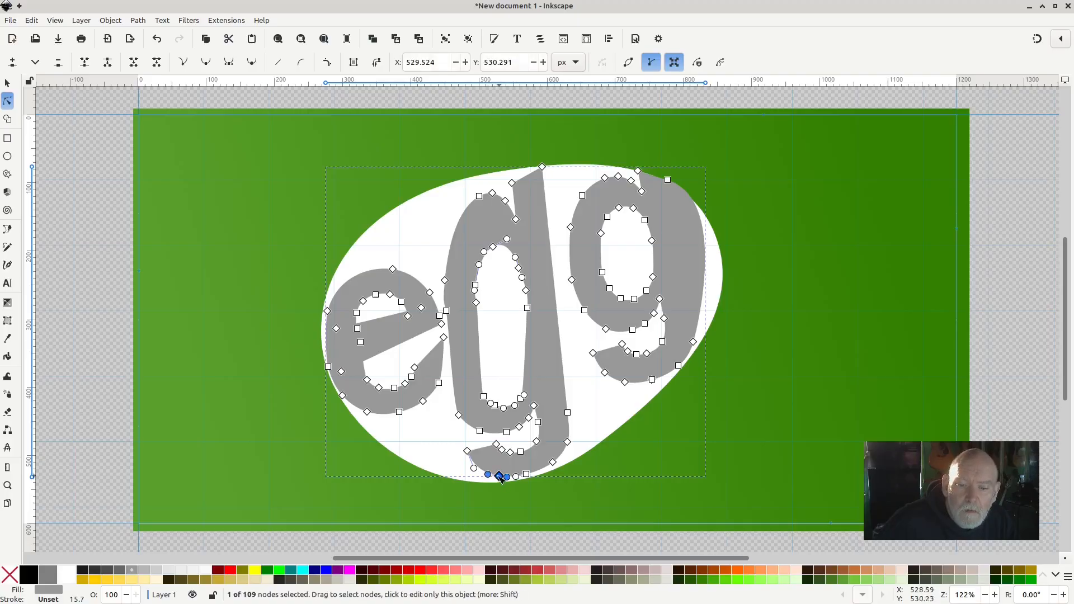
key(Delete)
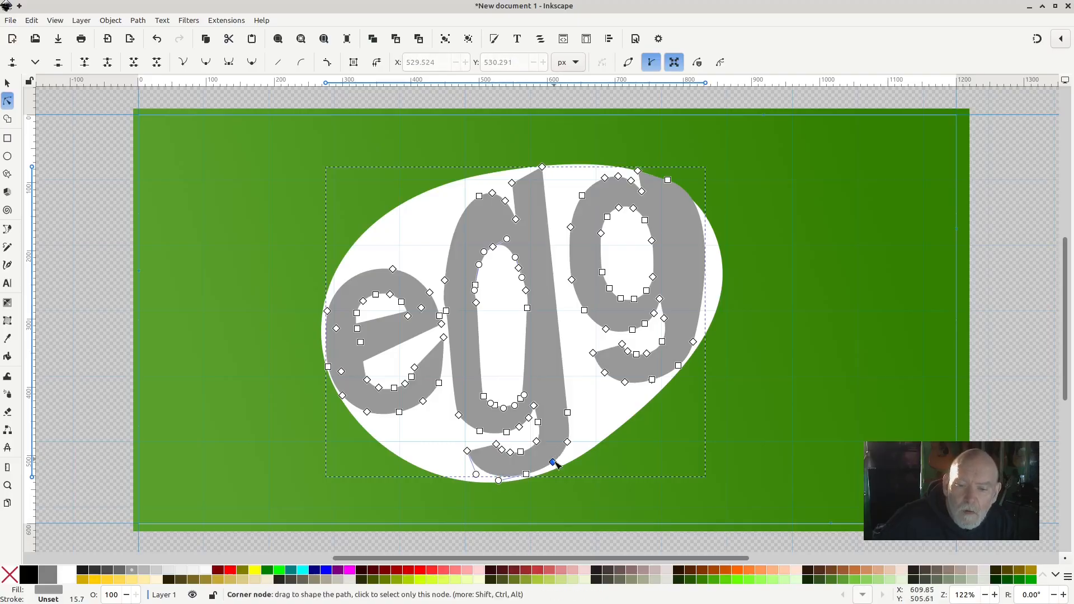
click(554, 463)
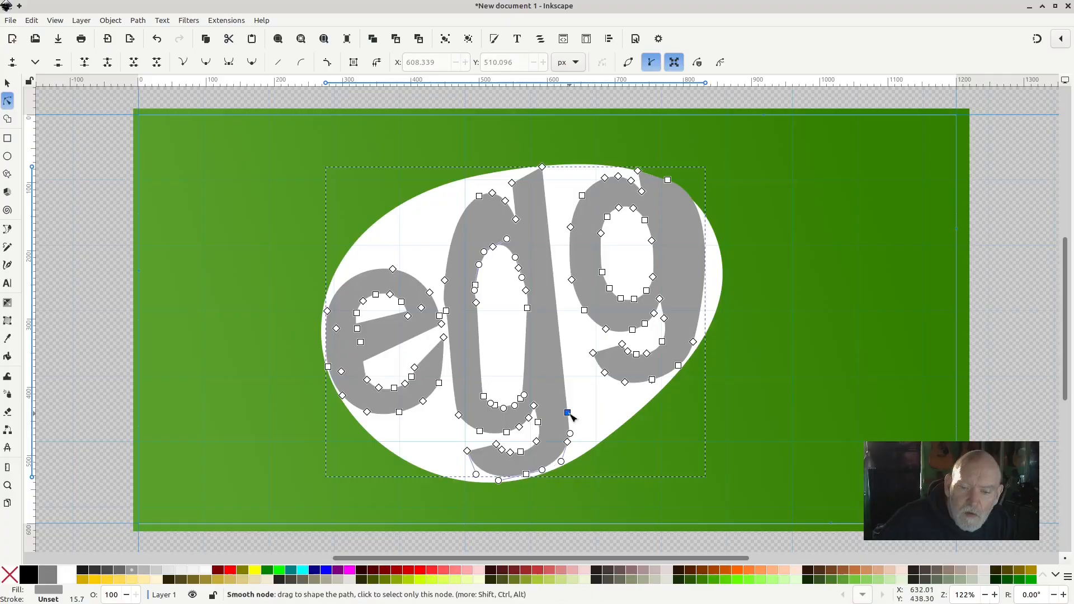
click(568, 414)
key(Delete)
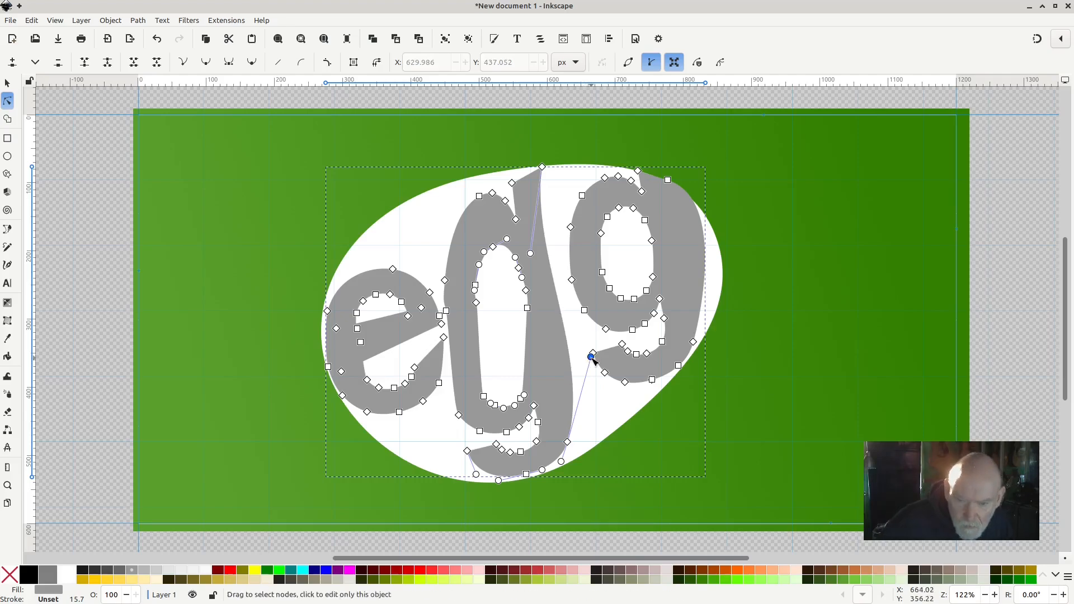
Adjust the curve handles of the middle "g" outer stem edge to smooth it, and move the stem's inner top corner to the egg outline
mouse_move(591, 357)
mouse_down()
mouse_move(570, 361)
mouse_move(584, 368)
mouse_up()
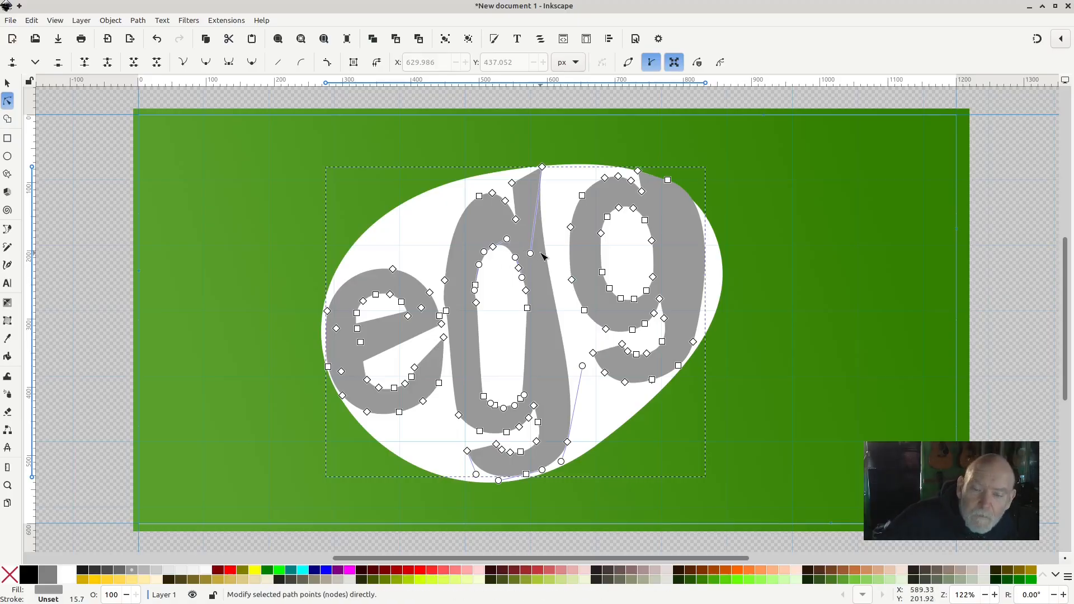
drag(530, 255, 558, 263)
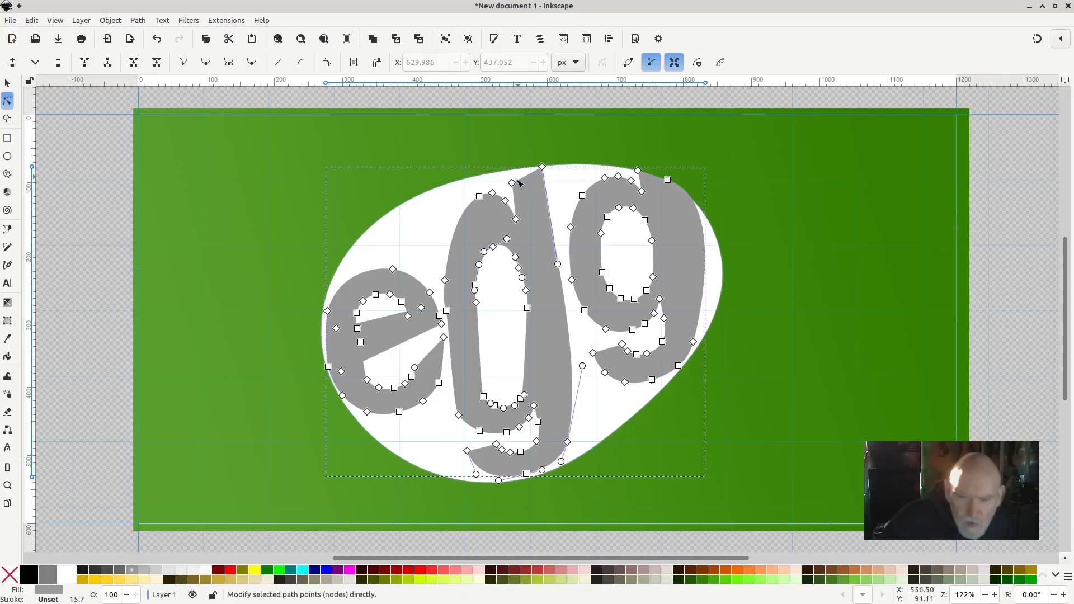
drag(514, 187, 516, 184)
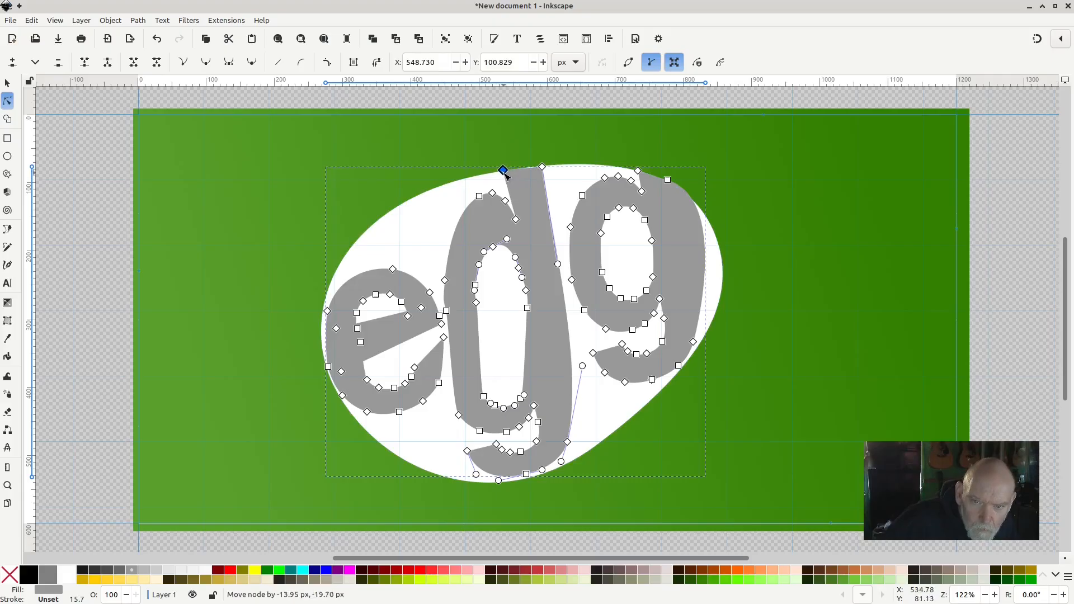
drag(505, 174, 501, 175)
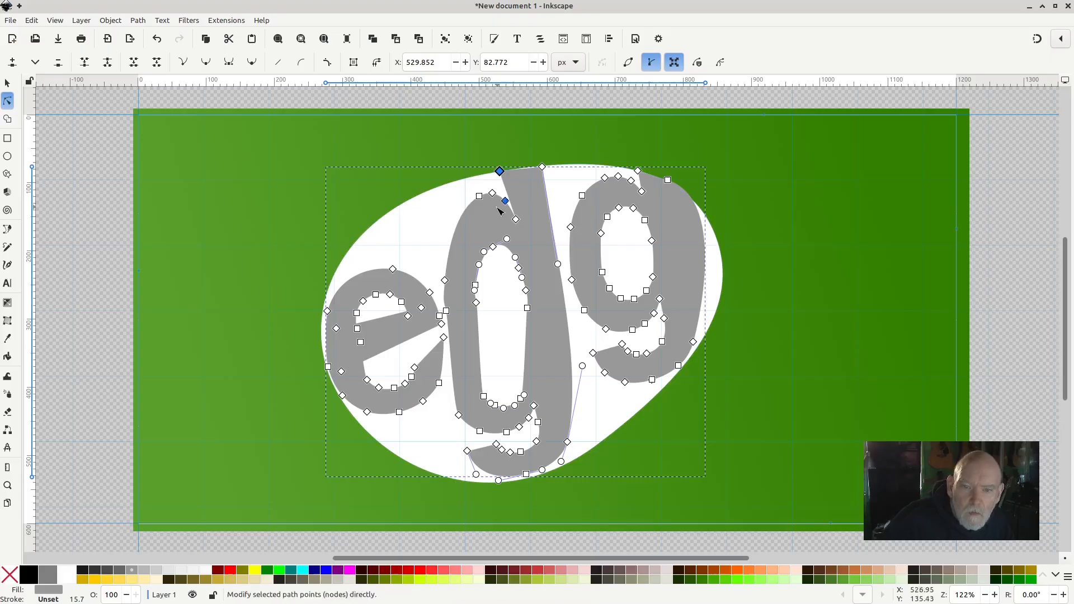
Delete the node beside the middle "g" notch, and pull the top nodes of its bowl and of the "e" to the egg's upper edge
click(506, 201)
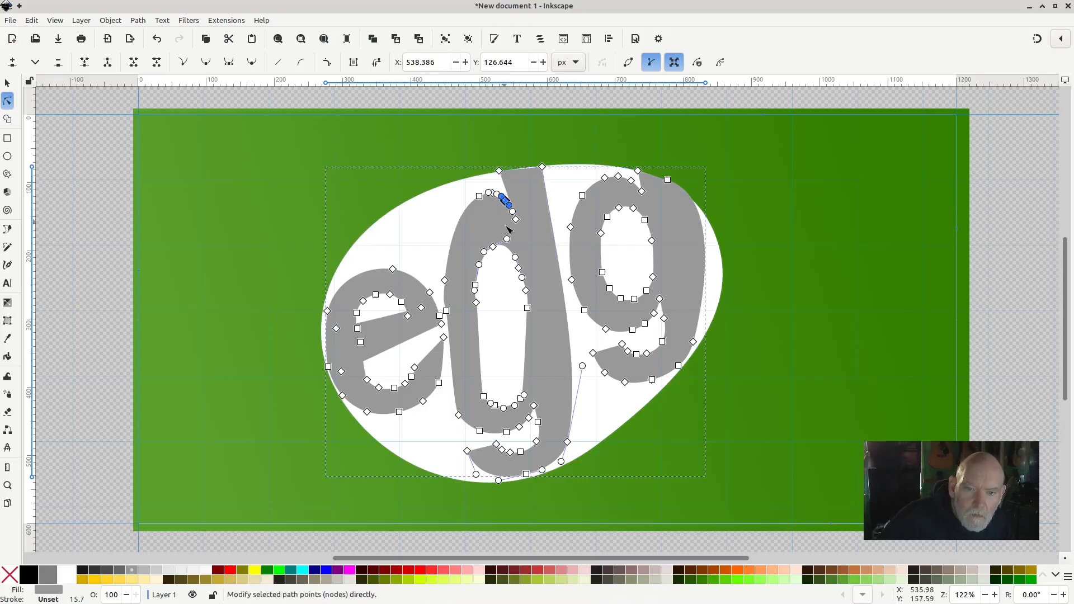
click(547, 228)
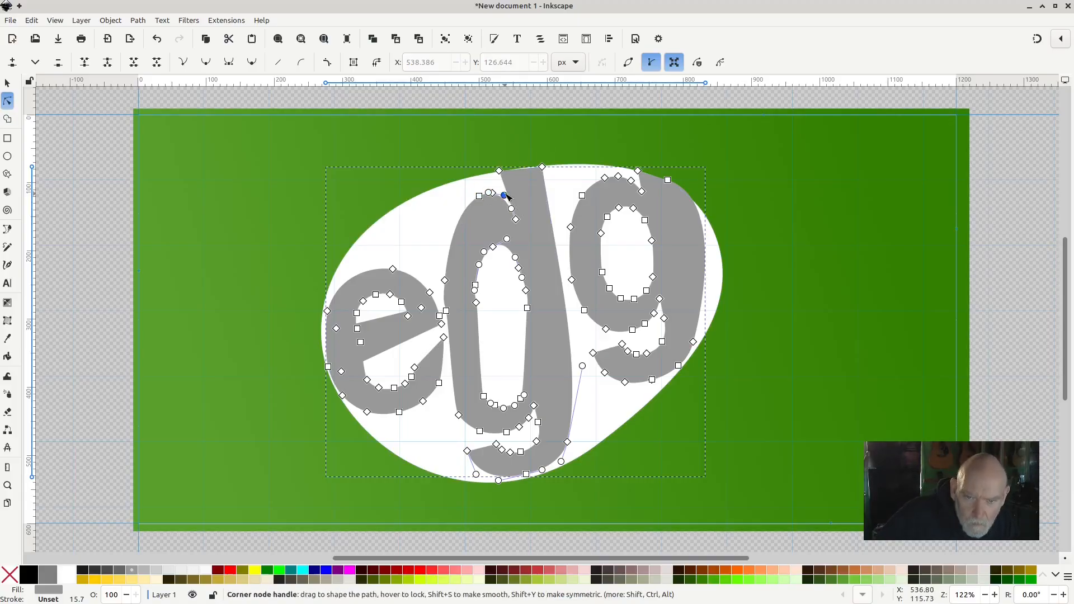
drag(497, 194, 467, 184)
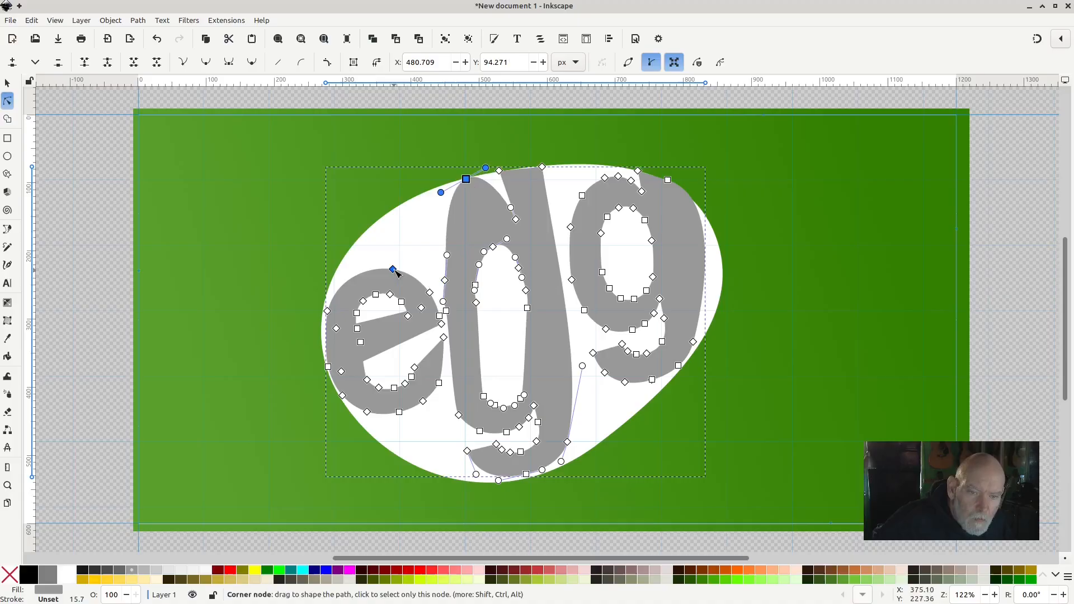
drag(393, 271, 409, 209)
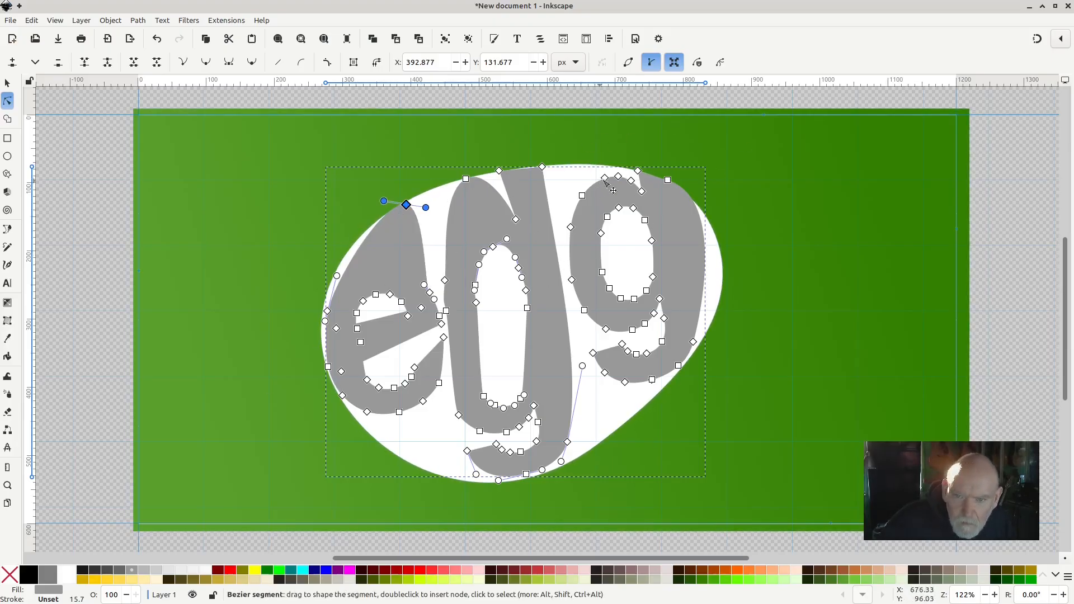
Delete the three top nodes of the last "g" bowl and pull its upper outer nodes to the egg's top edge beside the middle "g"
drag(595, 148, 611, 172)
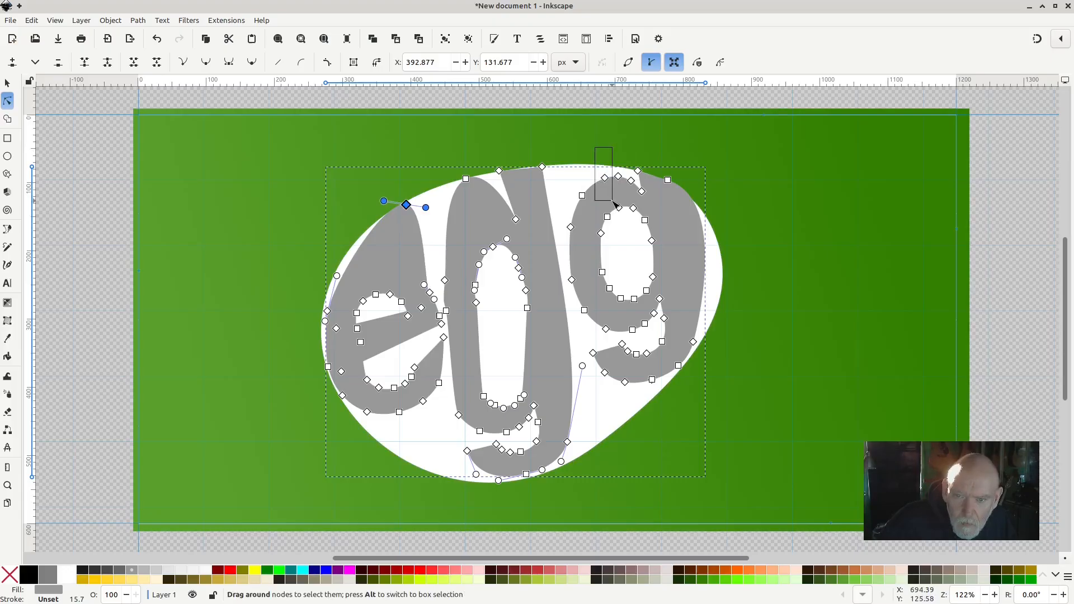
drag(629, 194, 630, 196)
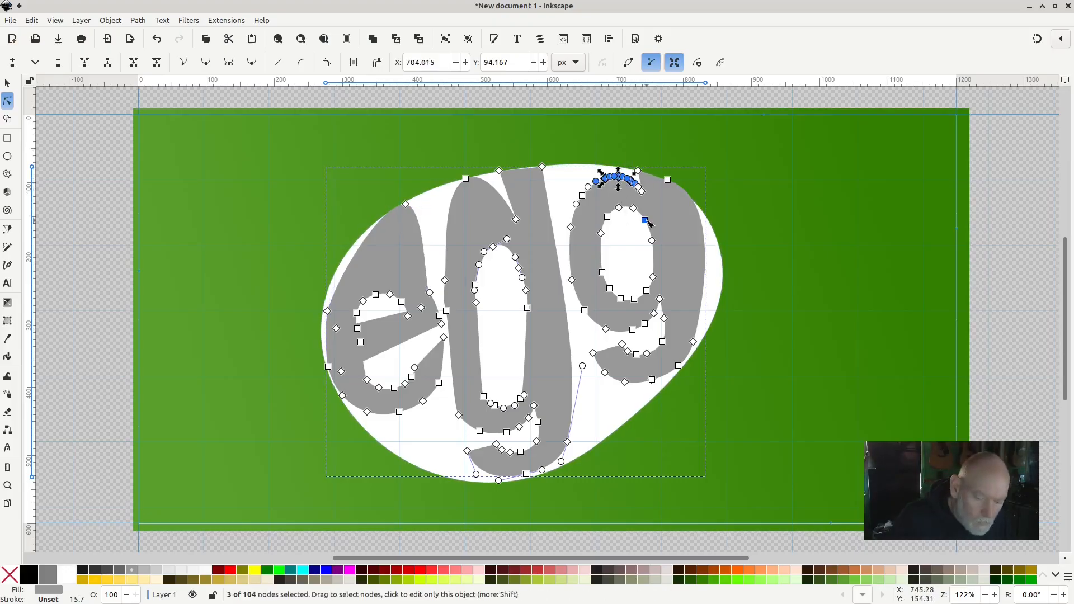
key(Delete)
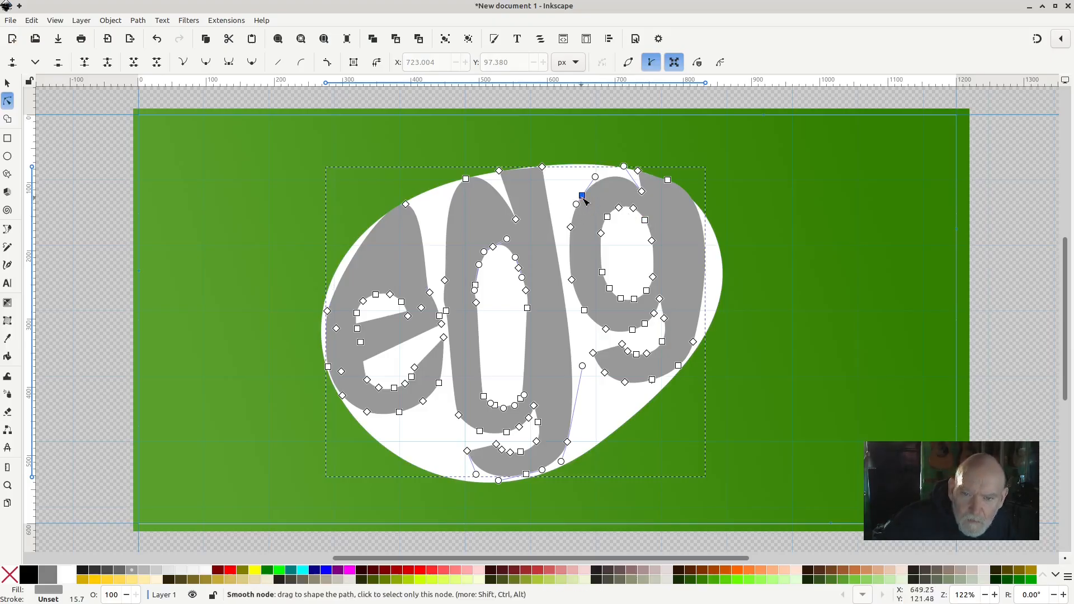
mouse_move(583, 195)
mouse_down()
mouse_move(577, 178)
mouse_move(590, 177)
mouse_up()
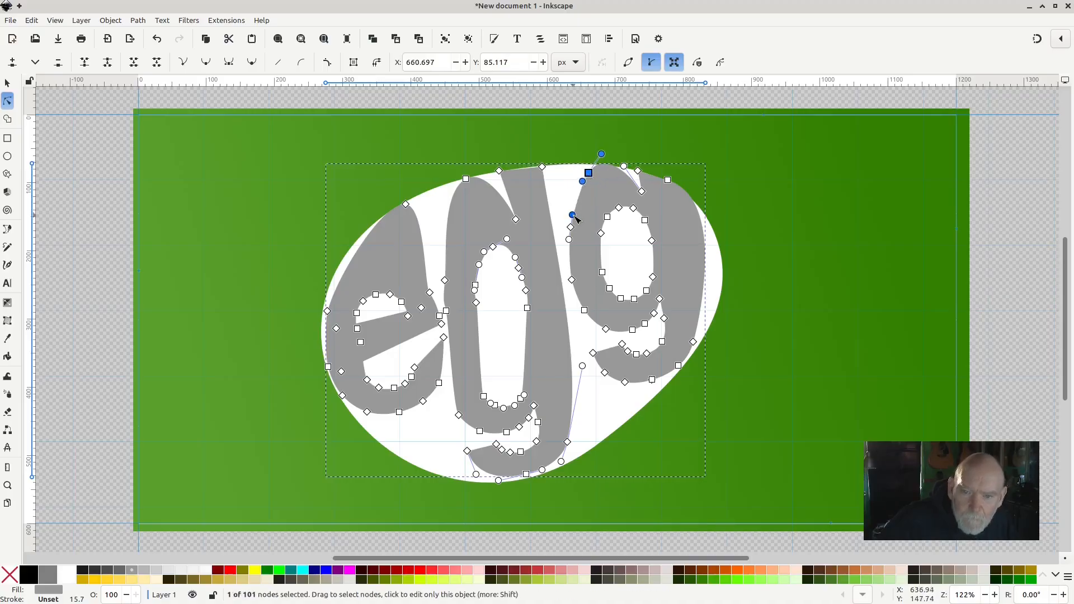
drag(575, 233, 594, 159)
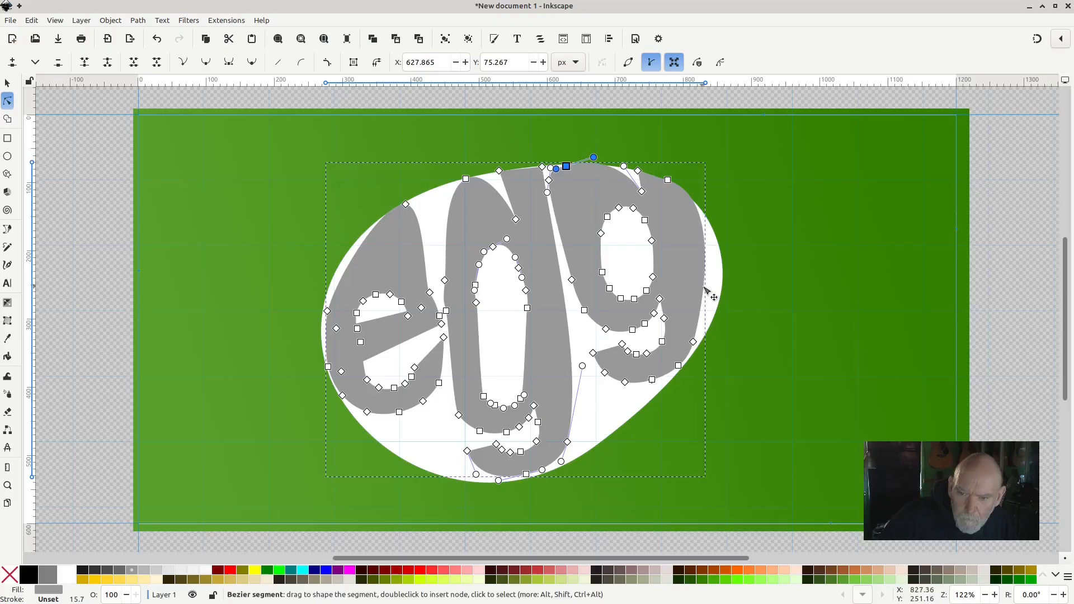
Delete the corner node at the lower end of the last "g" outer stem curve and bend the curve outward toward the egg outline
drag(703, 287, 722, 287)
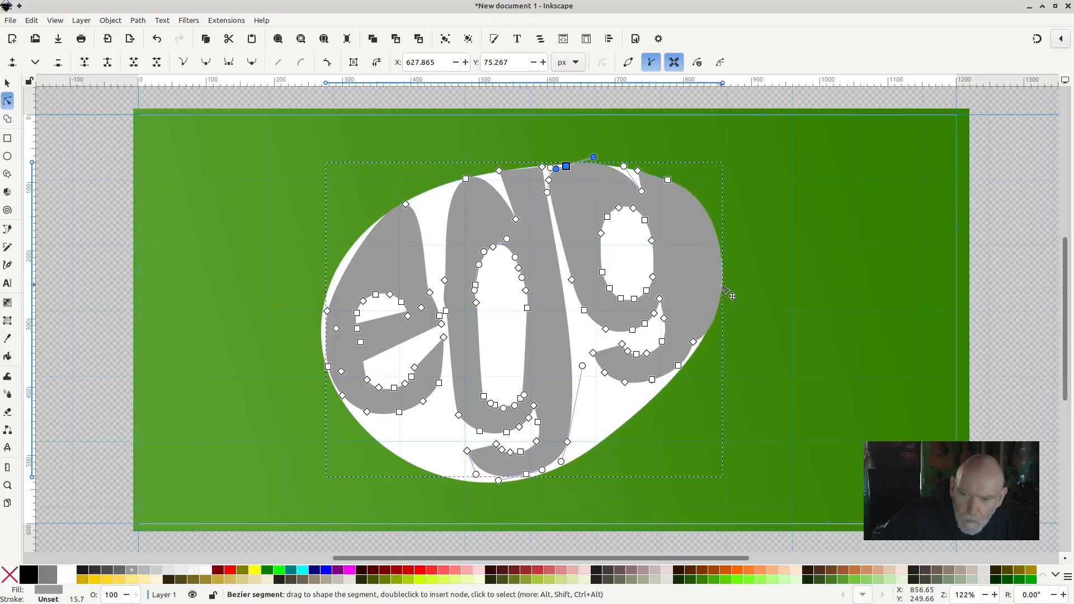
click(693, 342)
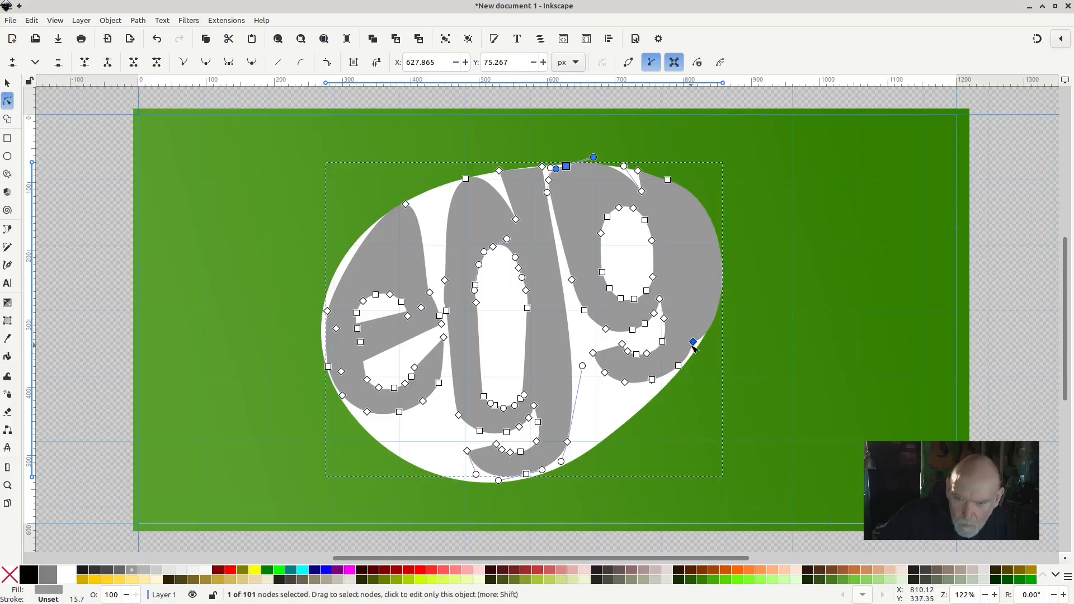
click(694, 343)
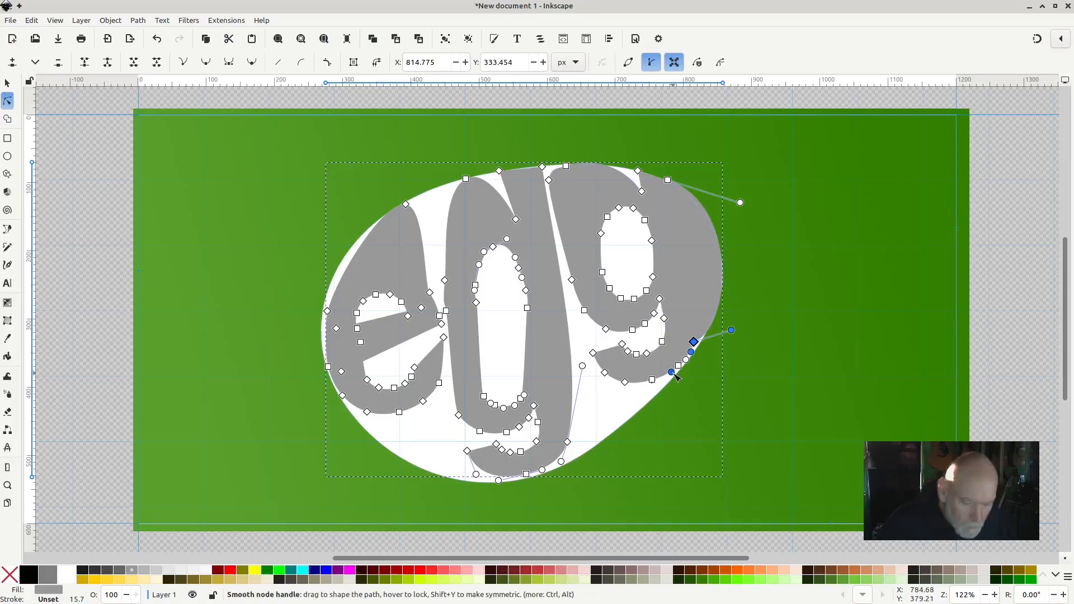
key(Delete)
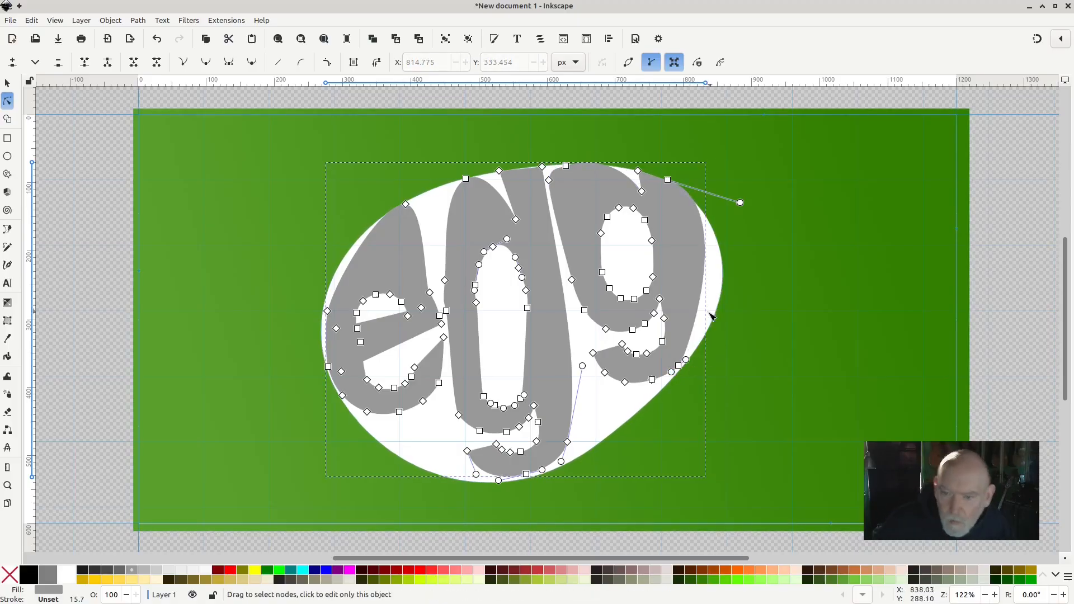
mouse_move(701, 301)
mouse_down()
mouse_move(735, 306)
mouse_move(720, 305)
mouse_up()
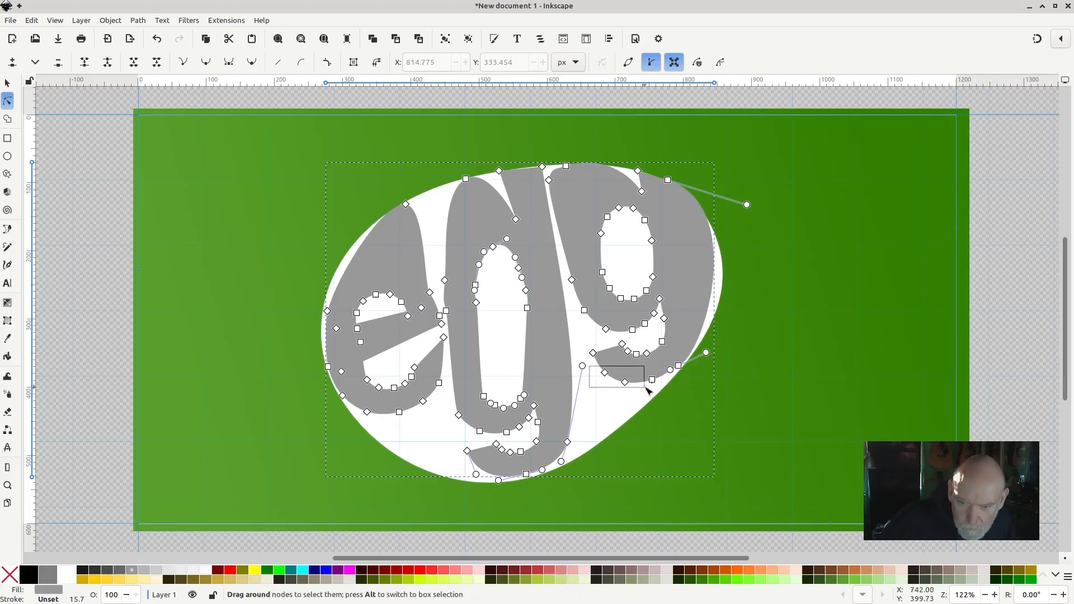
Move the four lower nodes of the last "g" tail down about 20 px toward the egg's lower edge
drag(654, 390, 677, 392)
key(Down)
key(Down)
key(Down)
key(Down)
key(Down)
key(Down)
key(Down)
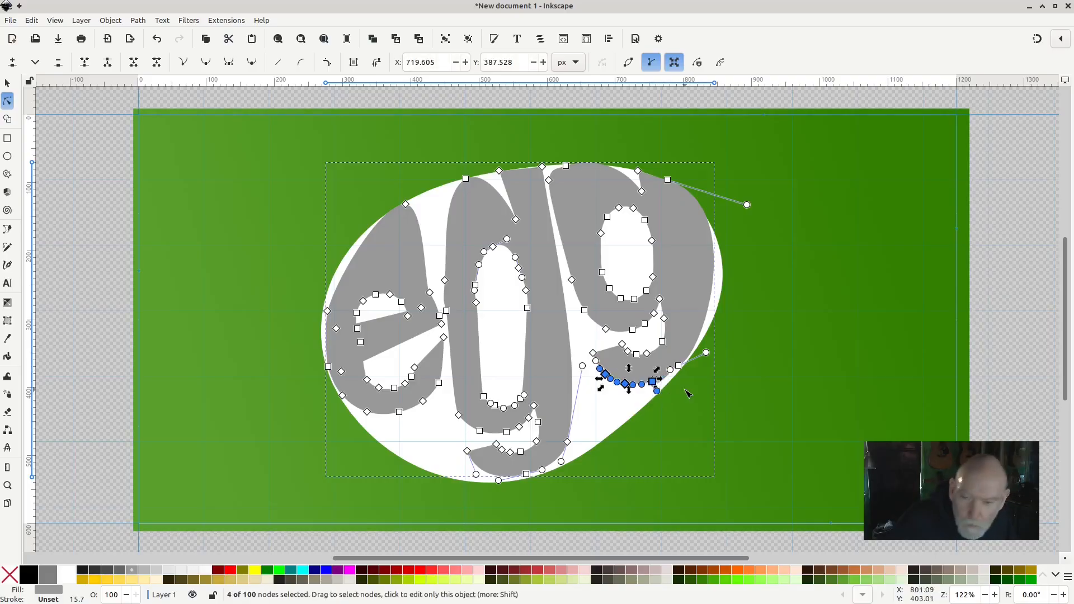
key(Down)
key(Down)
key(Down)
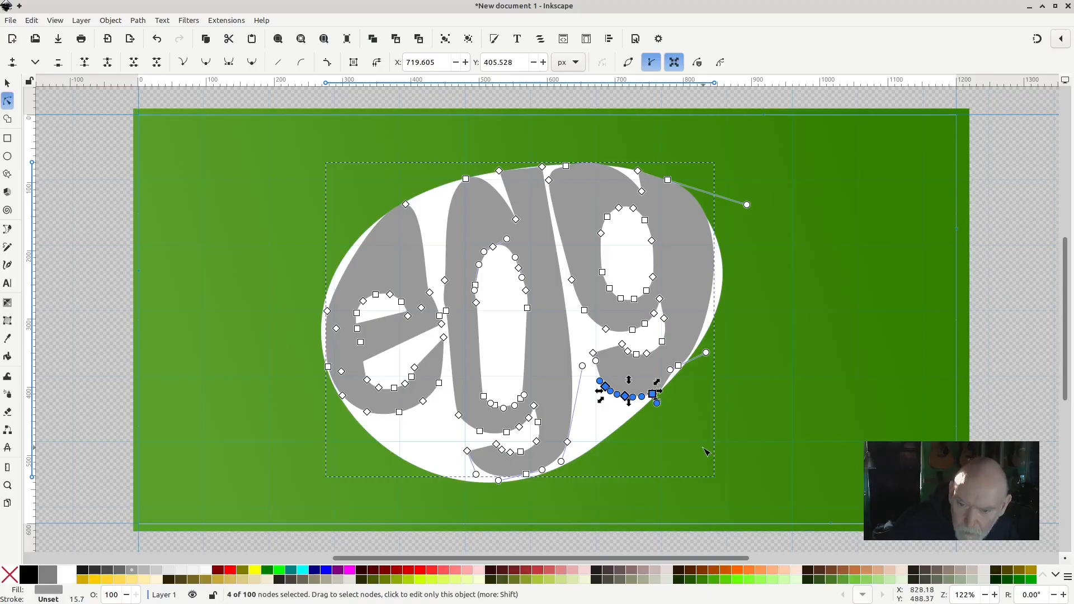
Move the bottom node of the last "g" tail down to the egg's edge and pull the tail's lower inner node outward and down
key(Escape)
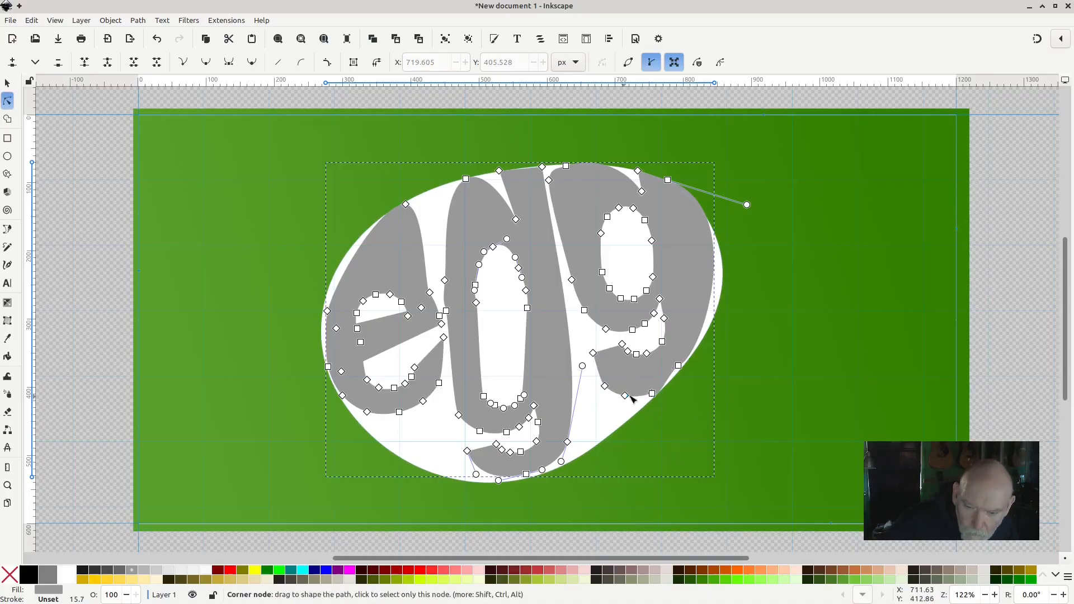
click(626, 395)
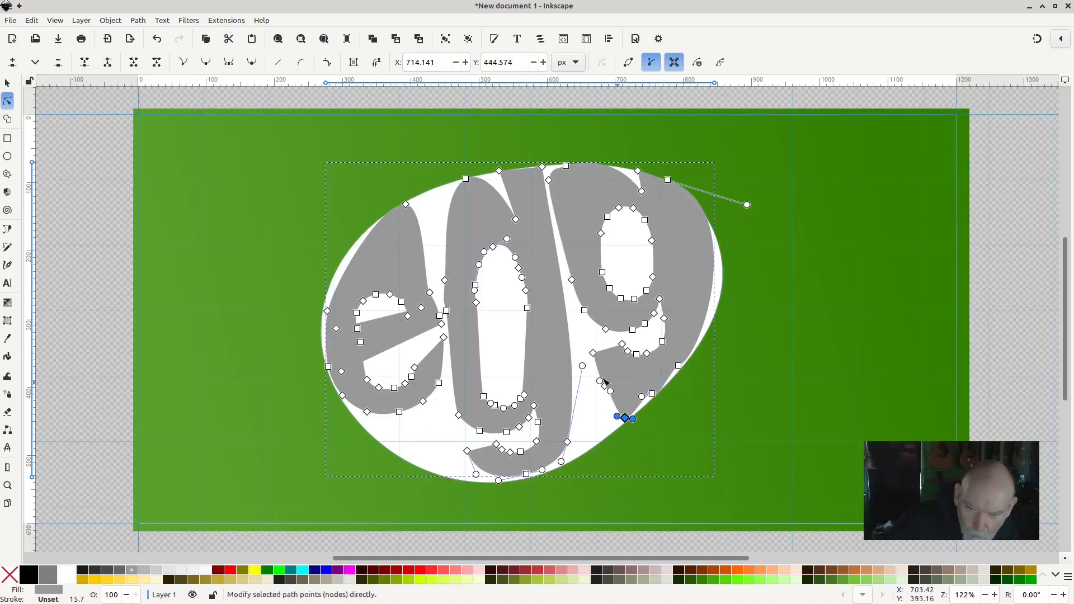
drag(611, 393, 601, 404)
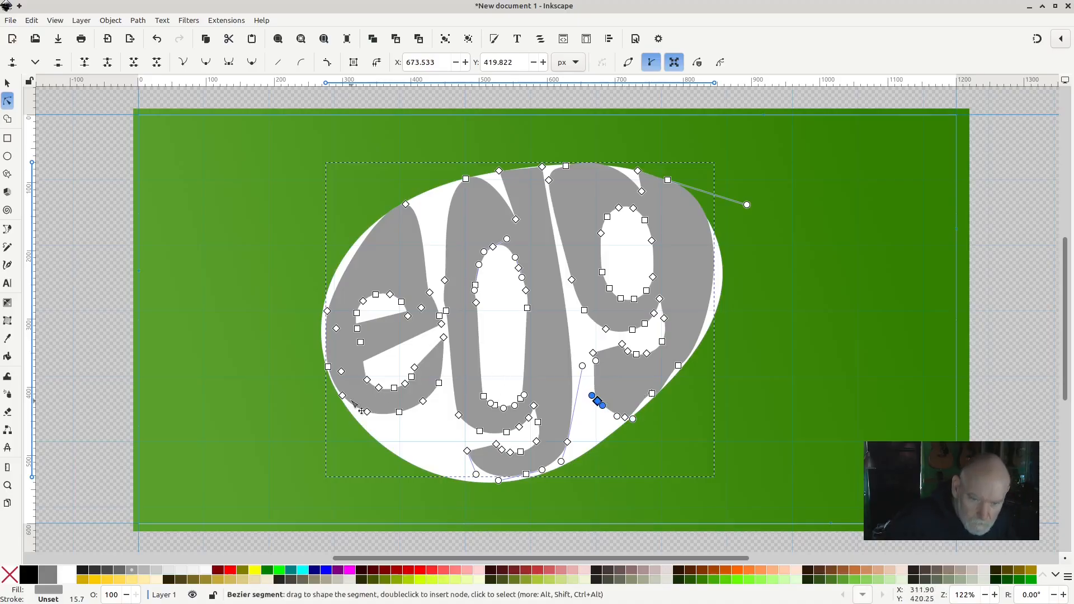
Select the three bottom nodes of the "e" and move them down together toward the egg's lower edge
drag(358, 400, 450, 424)
key(Down)
key(Down)
key(Down)
key(Down)
key(Down)
key(Down)
key(Down)
key(Down)
key(Down)
key(Down)
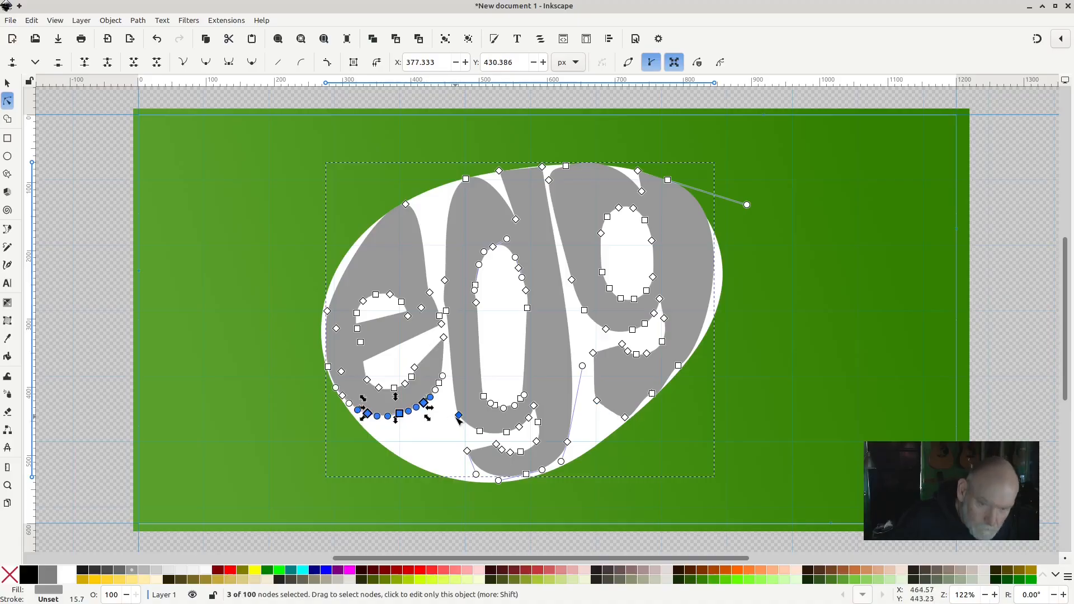
key(Down)
key(Down)
key(Down)
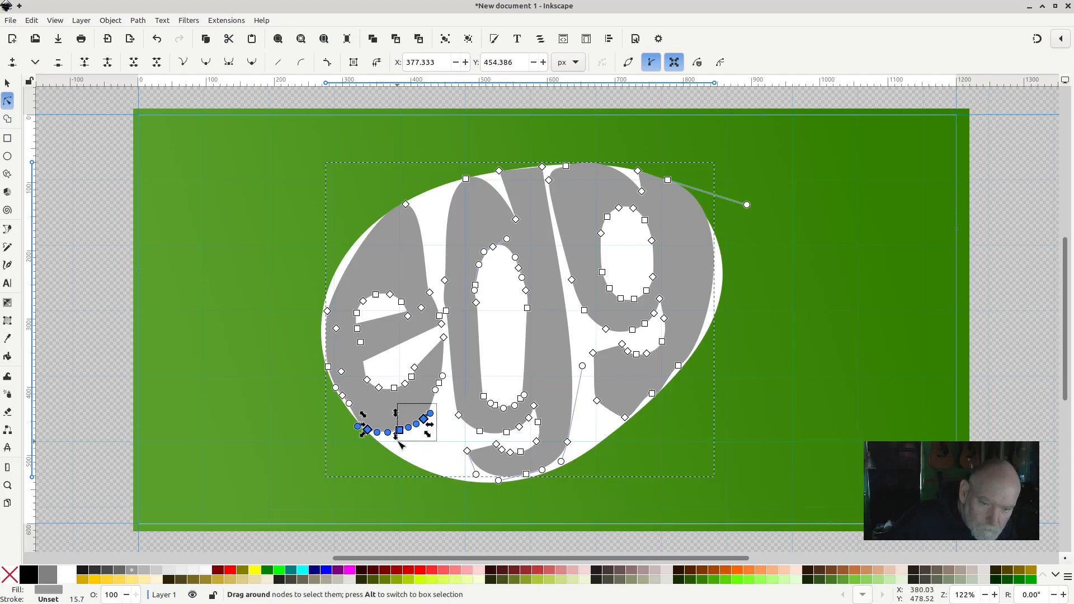
Move the two rightmost bottom nodes of the "e" down about 30 px to the egg's lower edge
drag(398, 442, 397, 442)
key(Down)
key(Down)
key(Down)
key(Down)
key(Down)
key(Down)
key(Down)
key(Down)
key(Down)
key(Down)
key(Down)
key(Down)
key(Down)
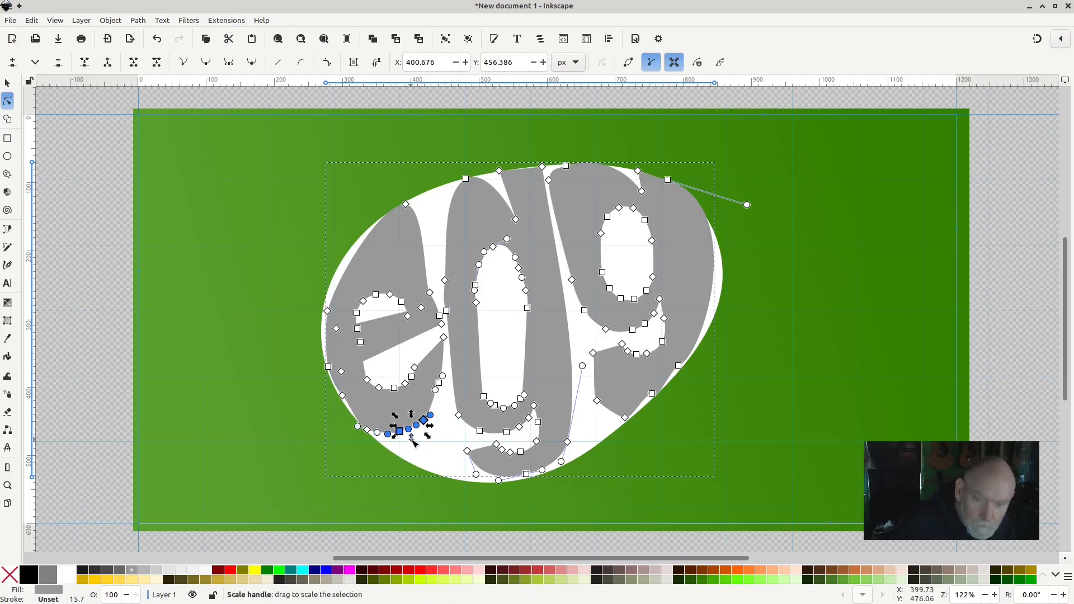
key(Down)
key(Down)
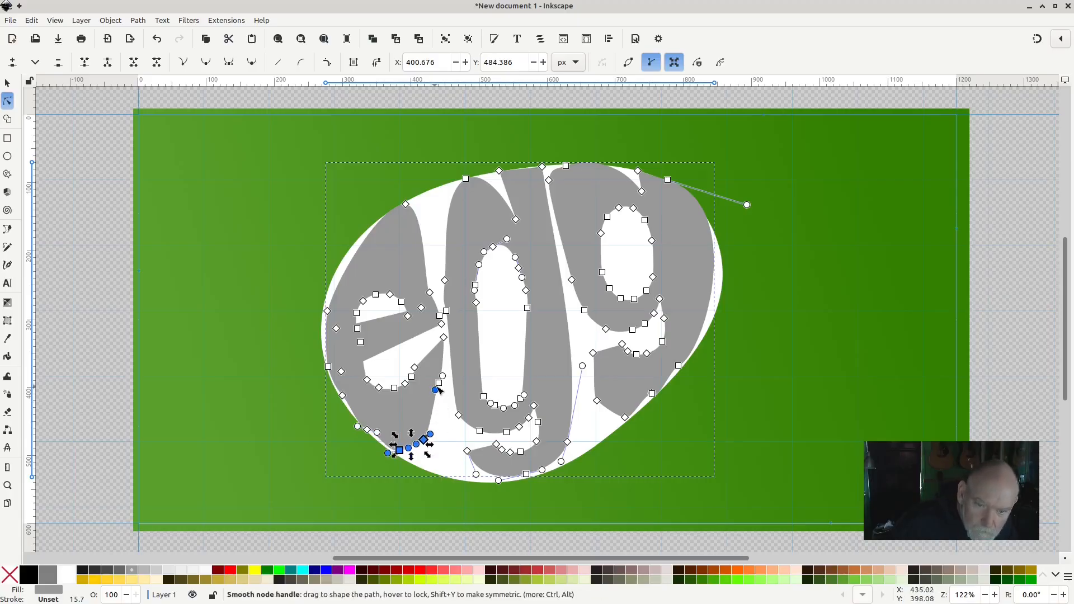
Lengthen the downward handle on the right side of the "e" lower curve and raise the node at the right of its lower opening
drag(438, 394, 442, 414)
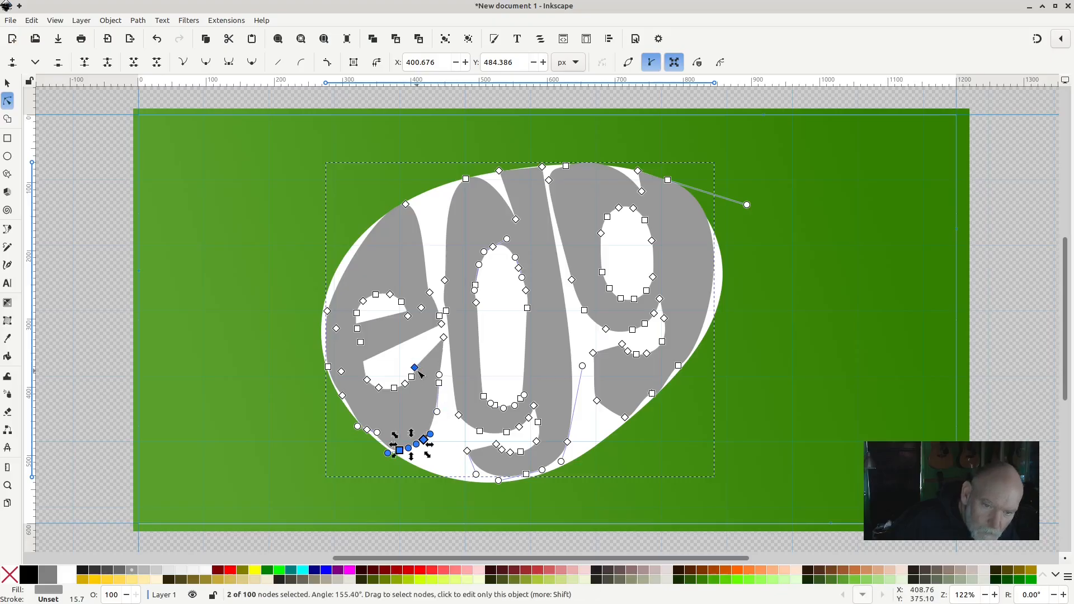
drag(415, 368, 416, 358)
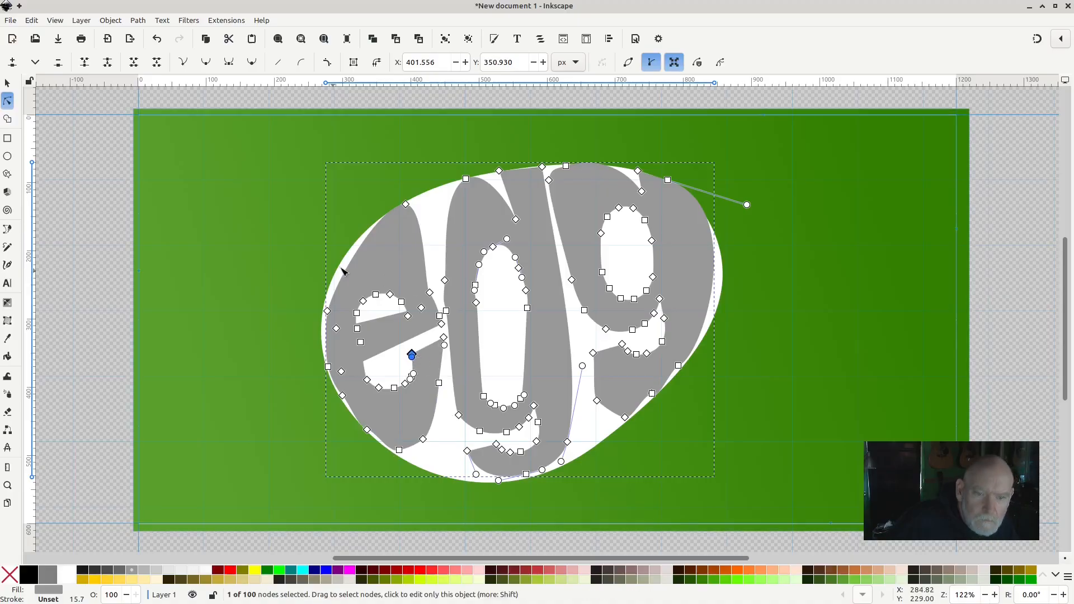
Move the two top nodes of the "e" upper opening up 76 px and right 16 px
drag(364, 277, 394, 297)
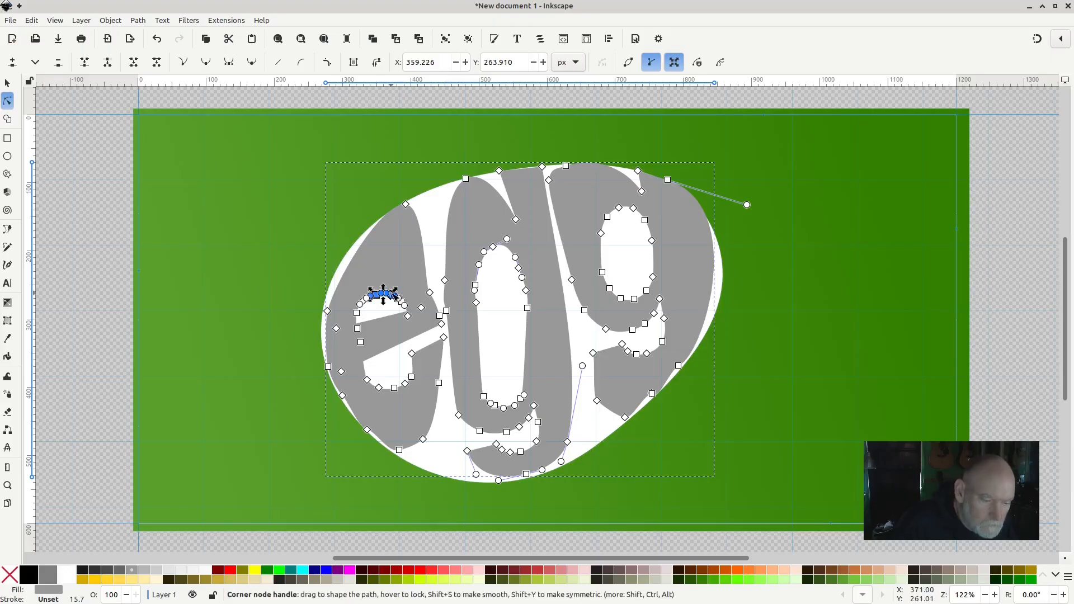
key(Up)
key(Up)
key(Up)
key(Up)
key(Up)
key(Up)
key(Up)
key(Up)
key(Up)
key(Up)
key(Up)
key(Up)
key(Up)
key(Up)
key(Up)
key(Up)
key(Up)
key(Up)
key(Up)
key(Up)
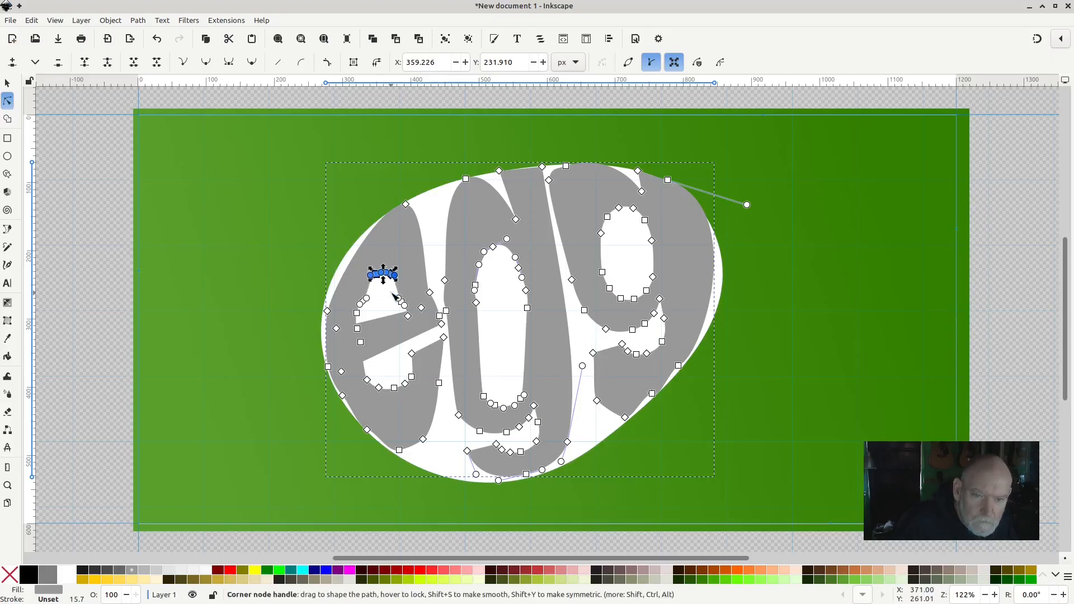
key(Up)
key(Up)
key(Up)
key(Up)
key(Up)
key(Right)
key(Right)
key(Right)
key(Right)
key(Right)
key(Right)
key(Right)
key(Right)
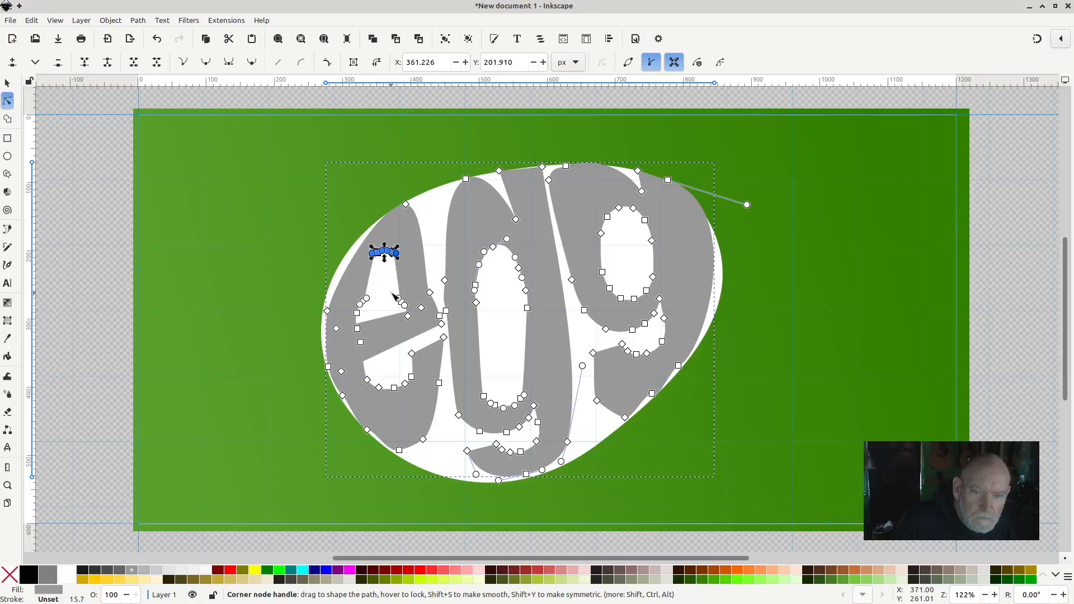
key(Up)
key(Up)
key(Up)
key(Up)
key(Up)
key(Up)
key(Up)
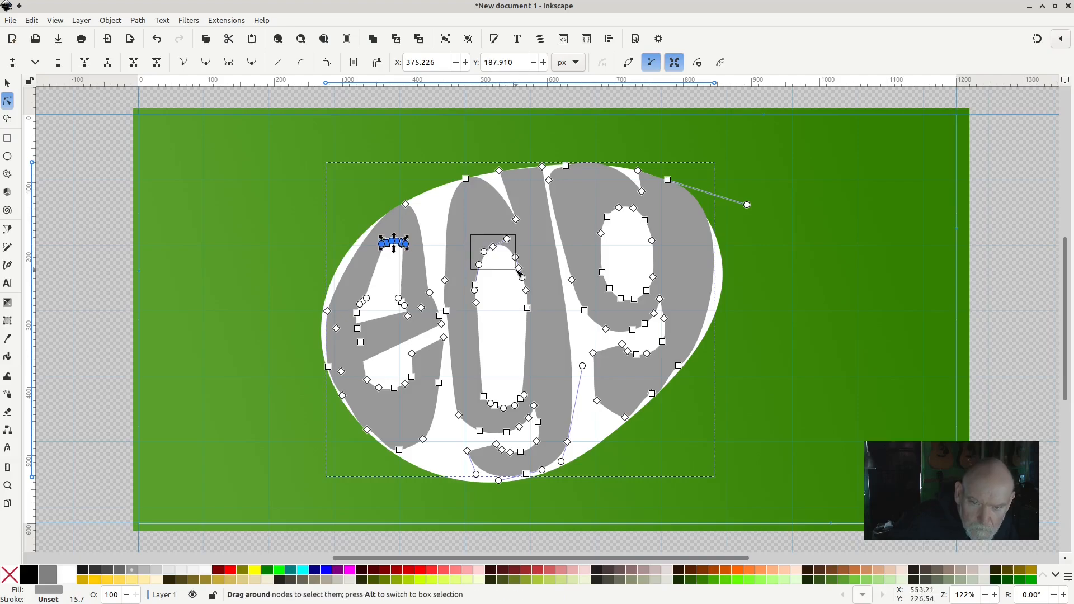
Move the top node of the middle "g" counter up 48 px and left 22 px
drag(517, 270, 515, 269)
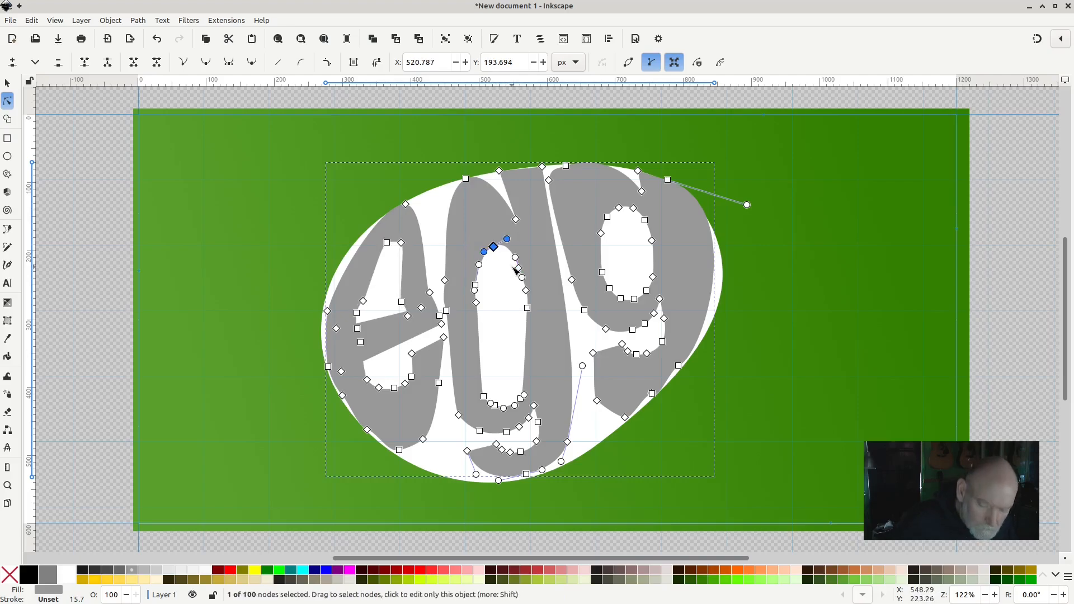
key(Up)
key(Up)
key(Up)
key(Up)
key(Up)
key(Up)
key(Up)
key(Up)
key(Up)
key(Up)
key(Up)
key(Up)
key(Up)
key(Up)
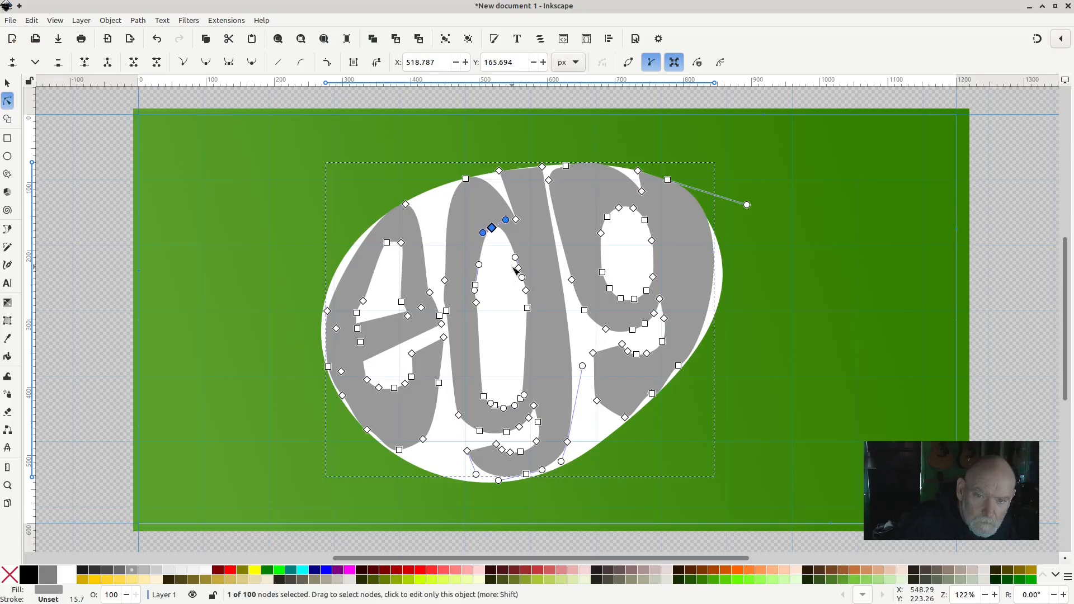
key(Left)
key(Left)
key(Left)
key(Left)
key(Left)
key(Left)
key(Left)
key(Up)
key(Up)
key(Up)
key(Up)
key(Up)
key(Up)
key(Up)
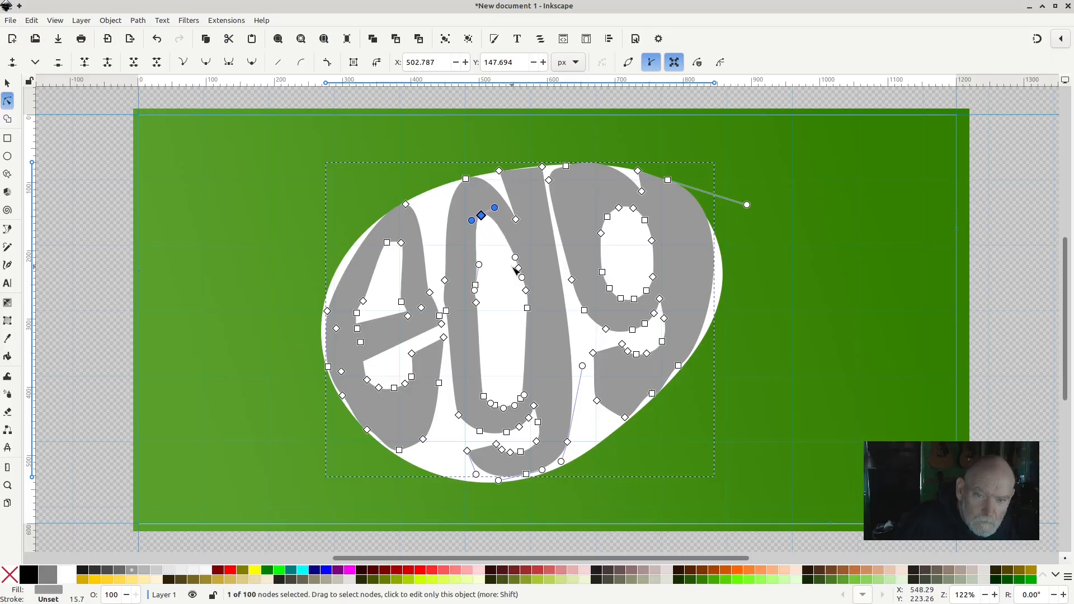
key(Left)
key(Left)
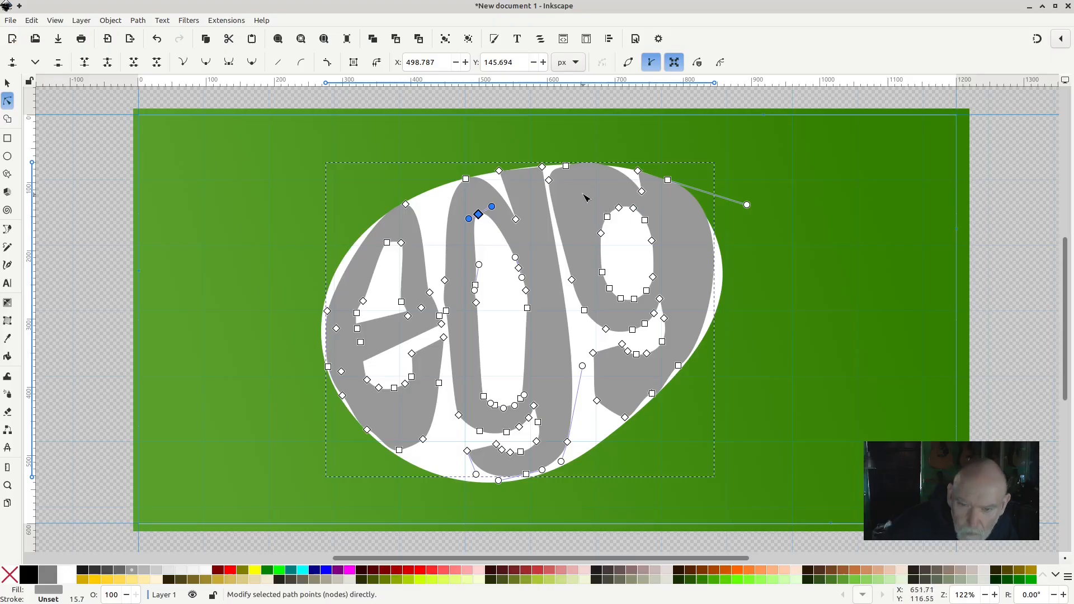
Move the three upper-left nodes of the last "g" counter left 32 px and up 34 px
drag(581, 190, 633, 257)
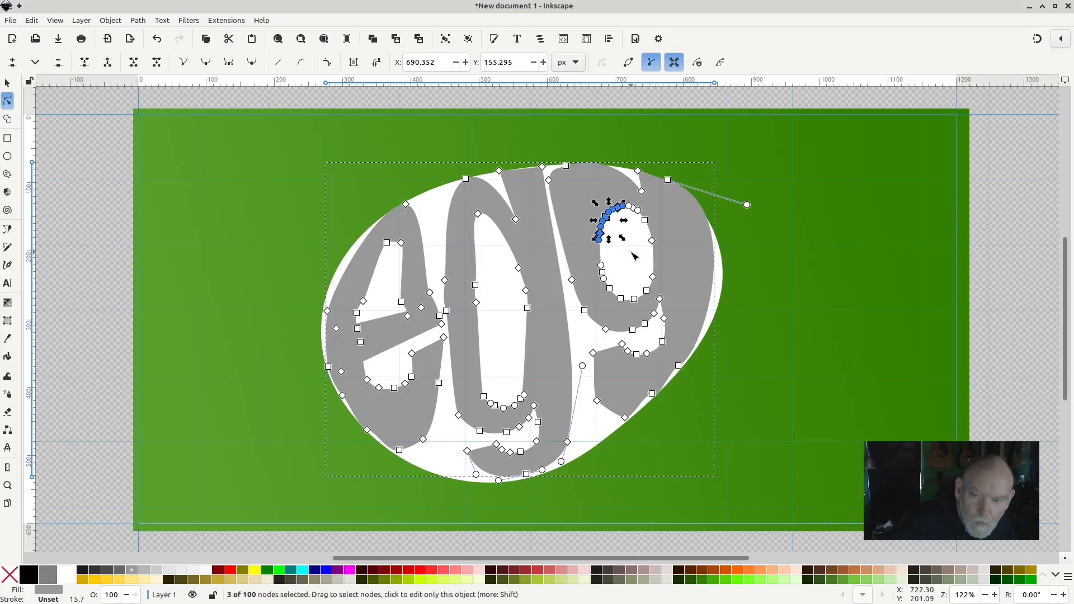
key(Left)
key(Left)
key(Left)
key(Left)
key(Left)
key(Left)
key(Left)
key(Left)
key(Left)
key(Left)
key(Up)
key(Up)
key(Up)
key(Up)
key(Up)
key(Up)
key(Up)
key(Up)
key(Up)
key(Up)
key(Up)
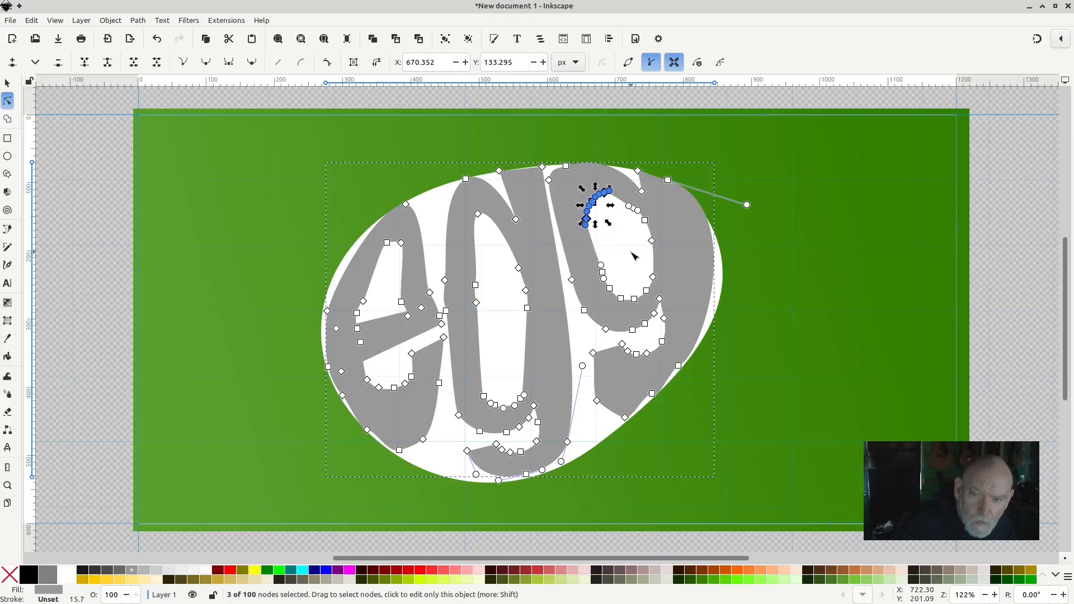
key(Left)
key(Left)
key(Left)
key(Left)
key(Up)
key(Up)
key(Up)
key(Up)
key(Up)
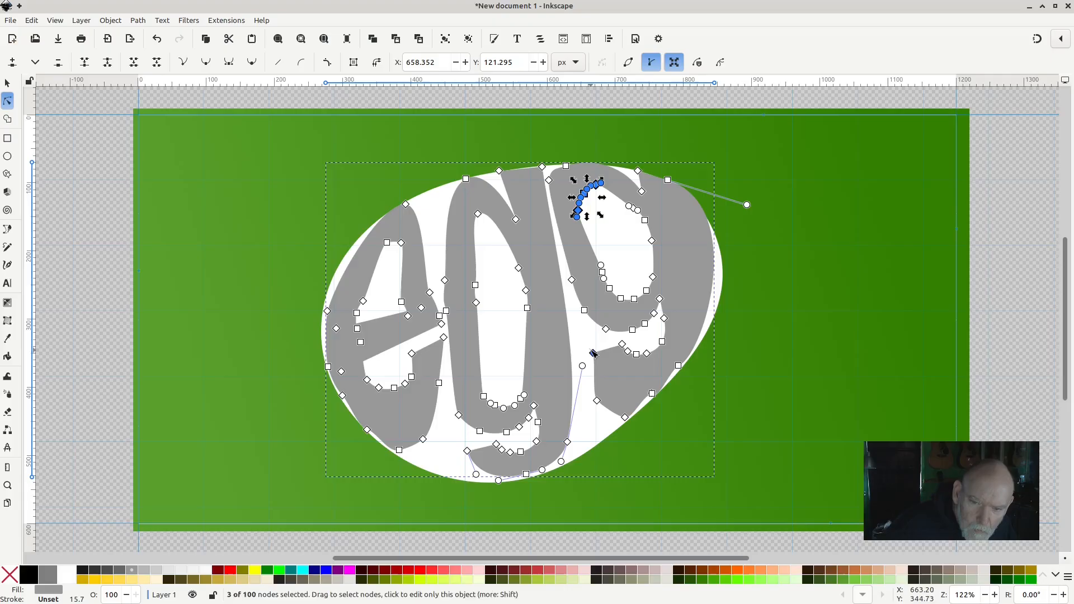
Extend the last "g" tail by pulling its upper and lower left corner nodes toward the middle "g" stem
drag(593, 353, 582, 334)
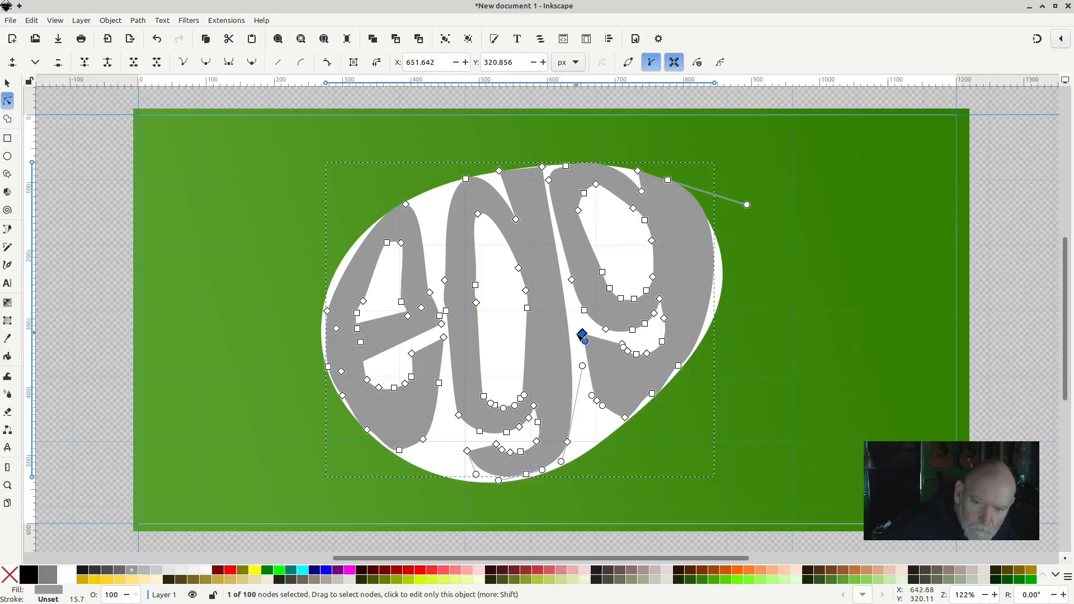
click(584, 398)
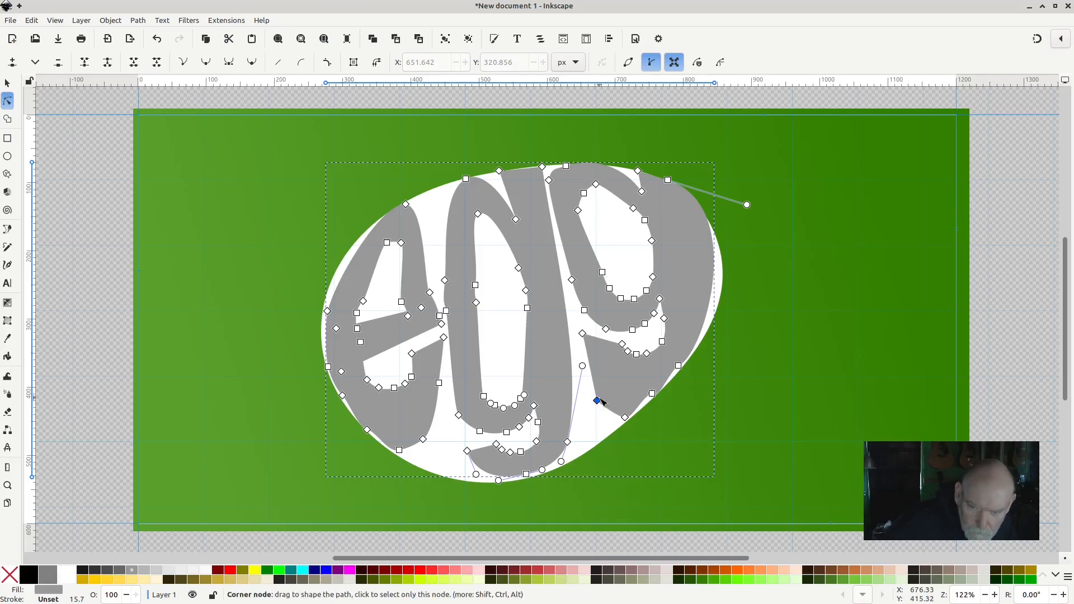
drag(597, 401, 582, 416)
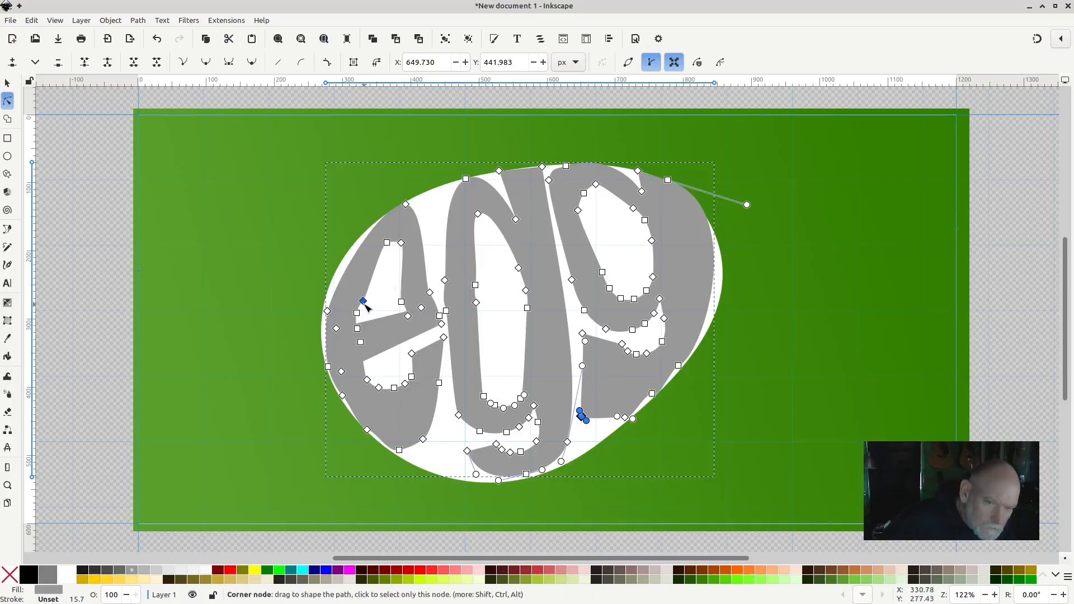
Pull the left corner node of the "e" upper opening outward and move the lower opening's two bottom nodes down 36 px and right 12 px
drag(364, 301, 354, 288)
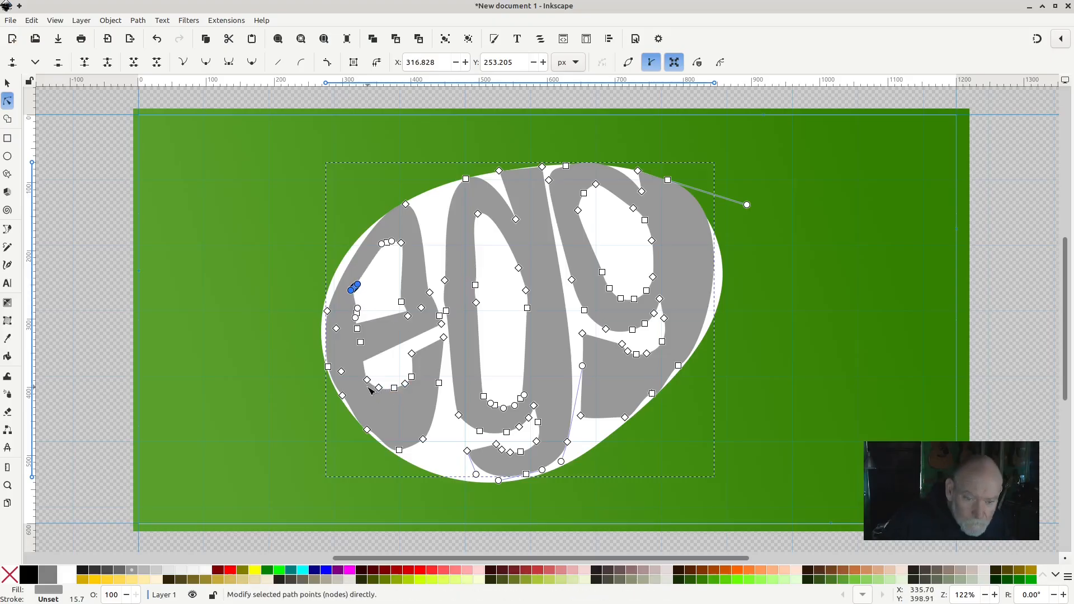
drag(366, 388, 421, 403)
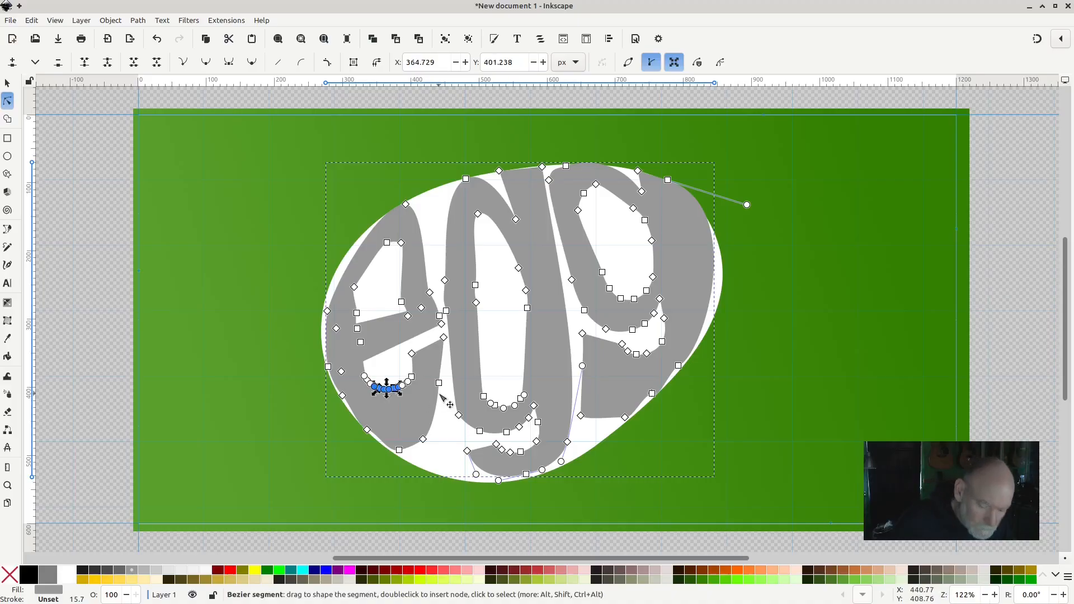
key(Down)
key(Down)
key(Down)
key(Down)
key(Down)
key(Down)
key(Down)
key(Down)
key(Down)
key(Down)
key(Down)
key(Down)
key(Down)
key(Down)
key(Down)
key(Down)
key(Down)
key(Down)
key(Right)
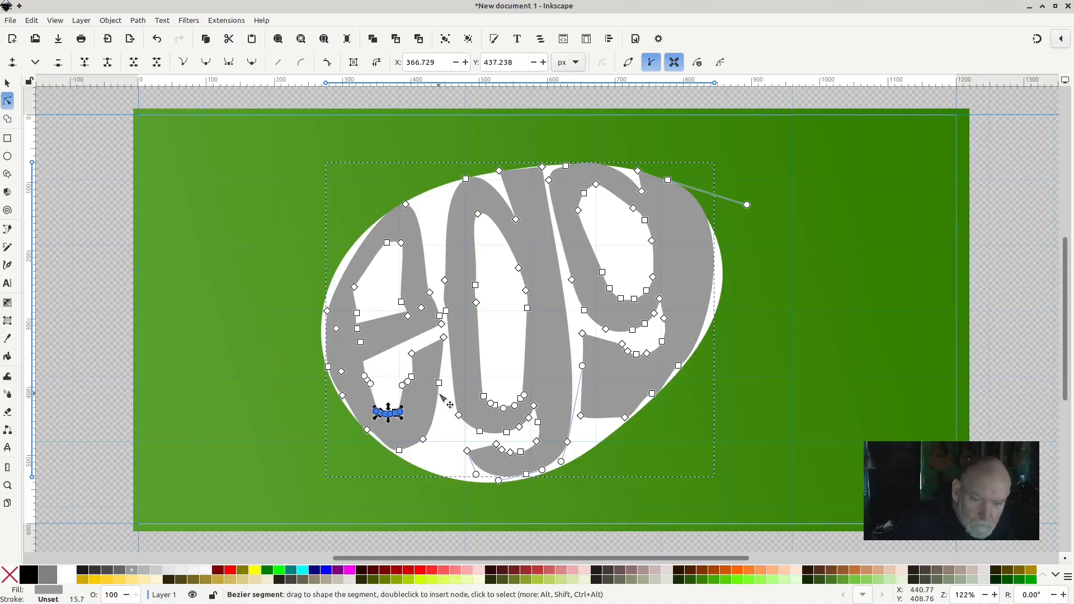
key(Right)
key(Right)
key(Right)
key(Right)
key(Right)
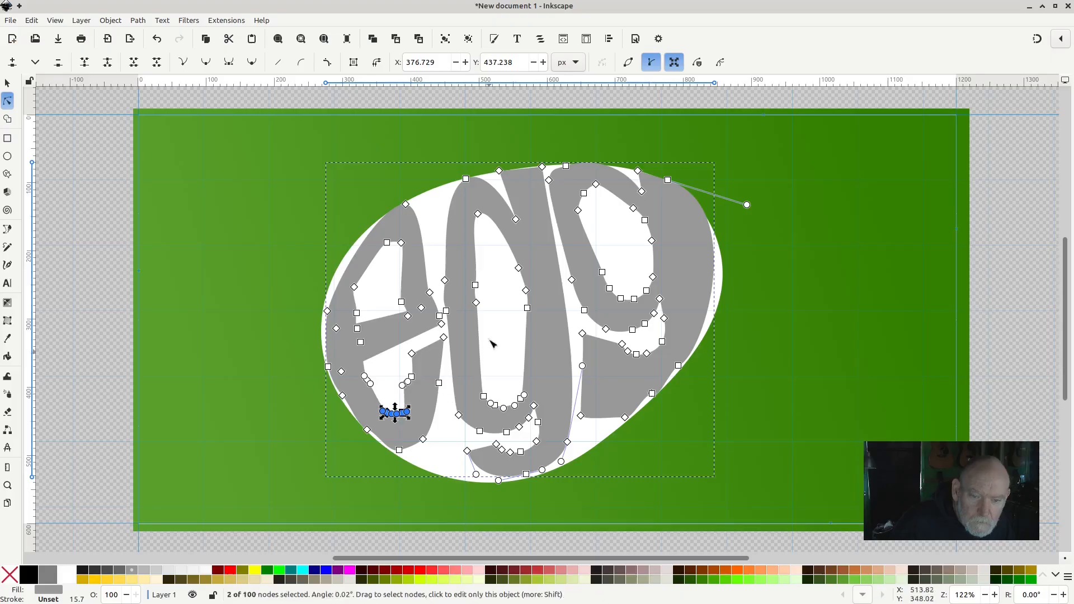
Delete the two nodes at the lower right side of the "e" lower opening to smooth its curve
click(412, 378)
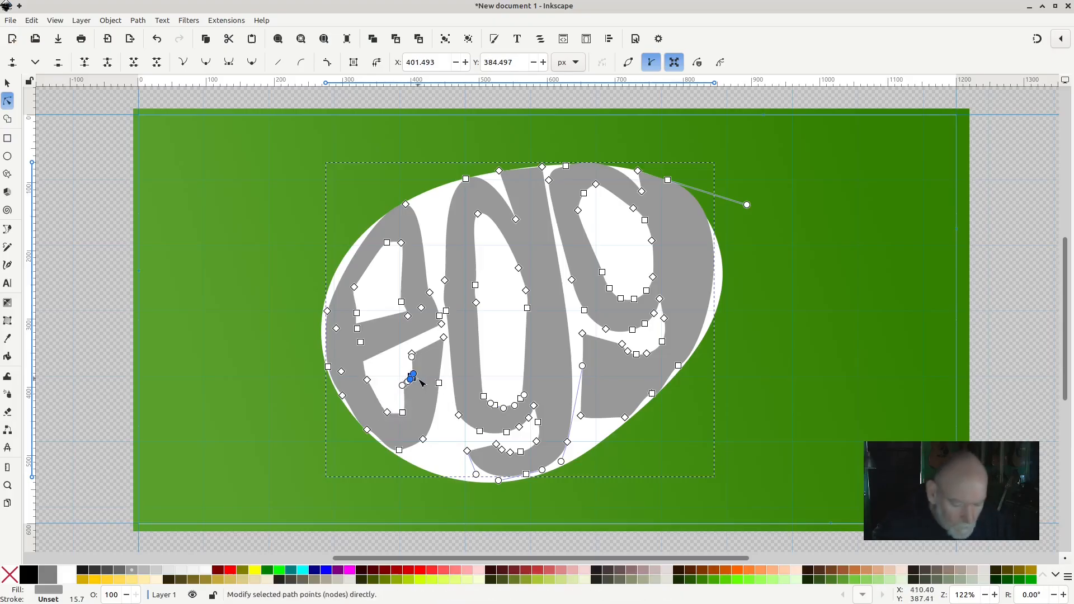
key(Delete)
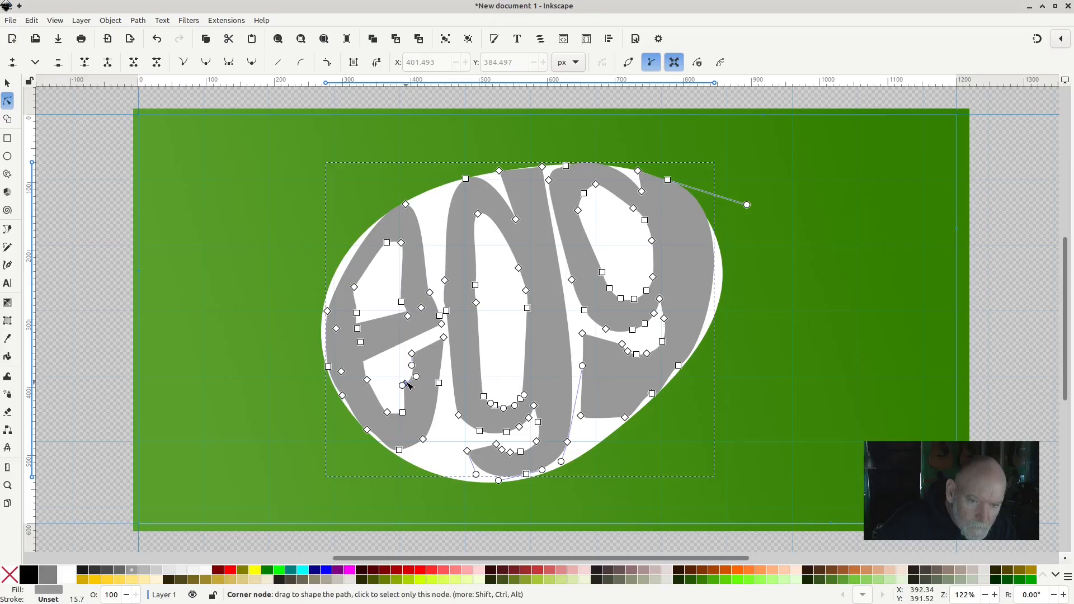
drag(403, 386, 411, 399)
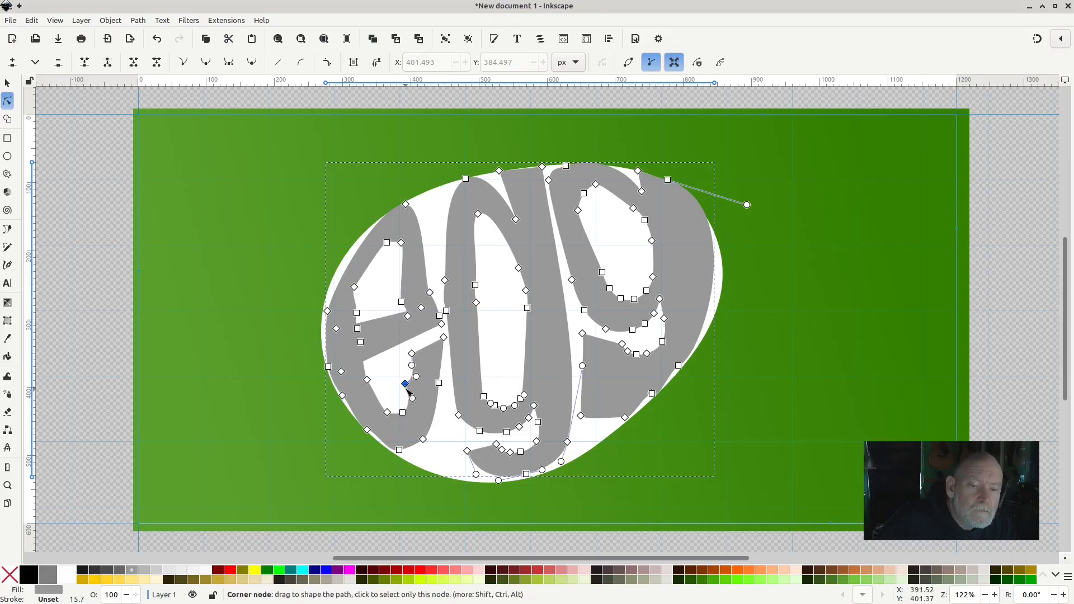
click(406, 384)
key(Delete)
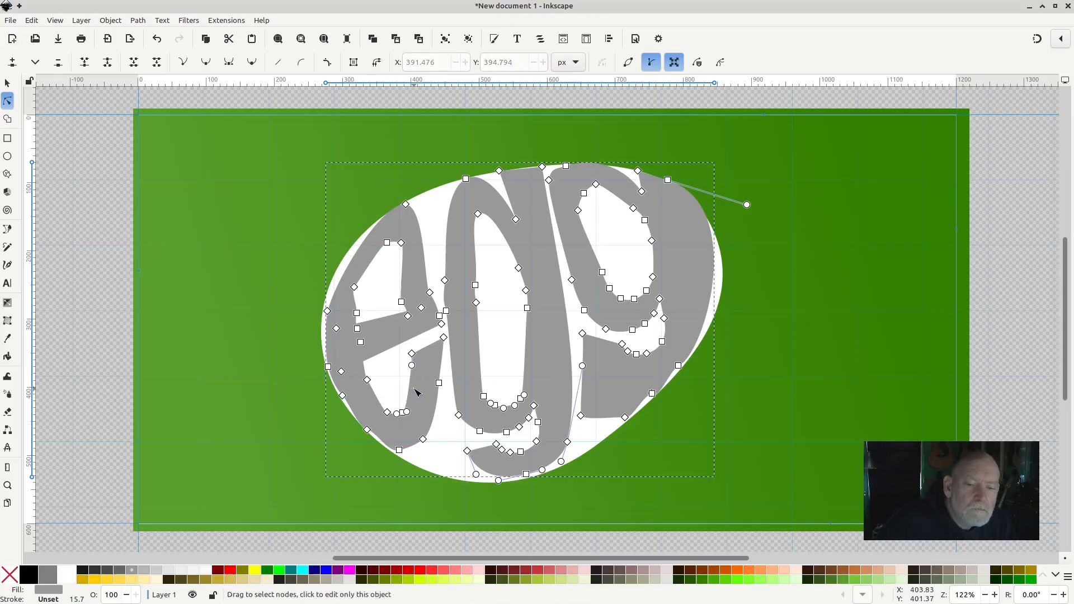
Move the node beside the "e" lower opening about 12 px right and delete the smooth node on the upper opening's left side
click(343, 373)
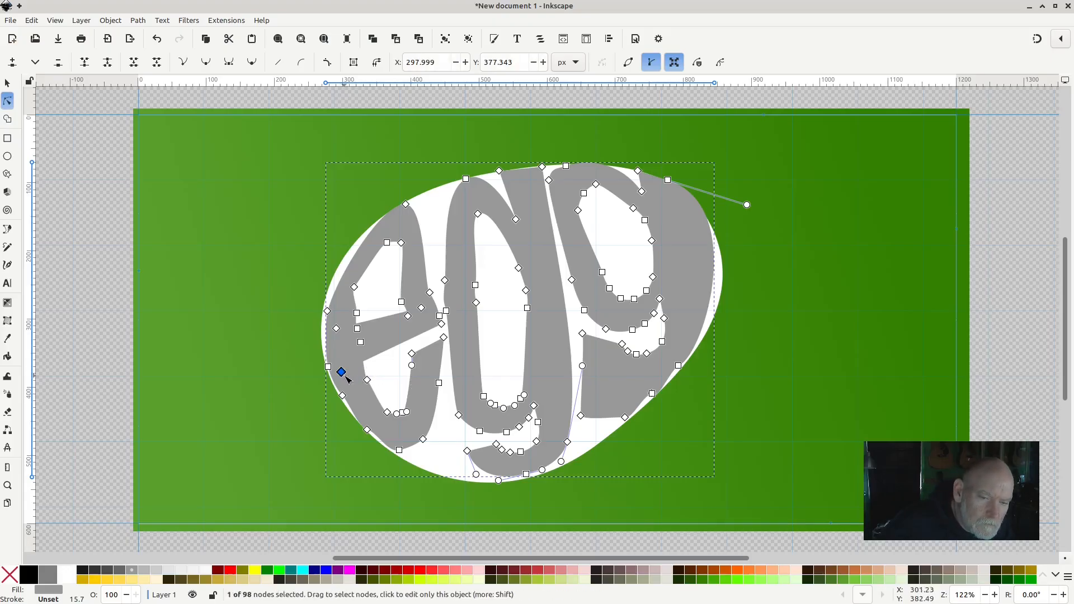
mouse_move(346, 379)
mouse_down()
mouse_move(390, 355)
mouse_move(392, 312)
mouse_move(356, 378)
mouse_up()
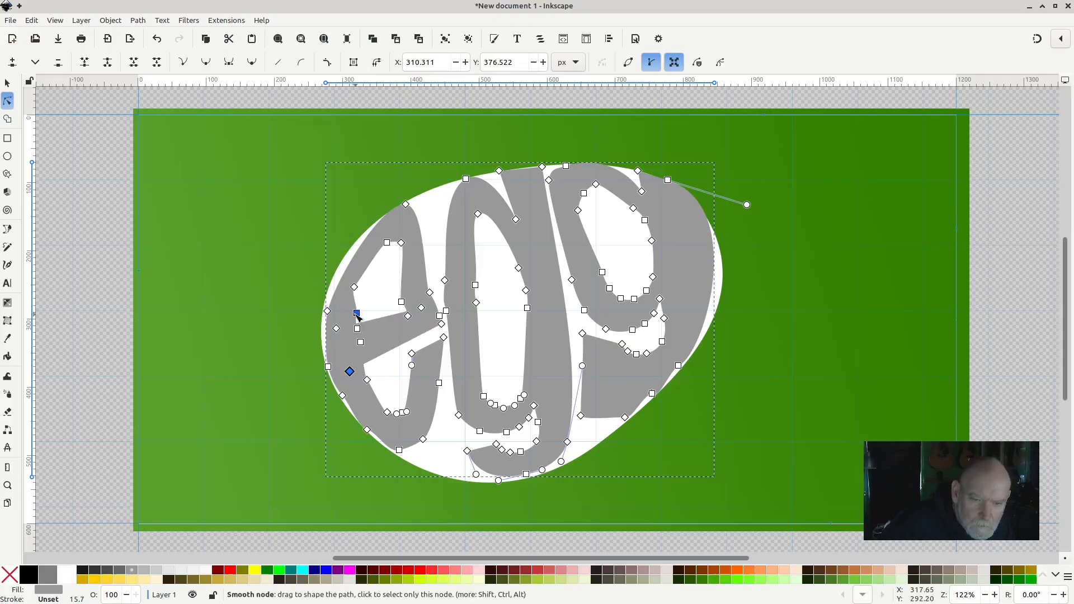
click(356, 314)
key(Delete)
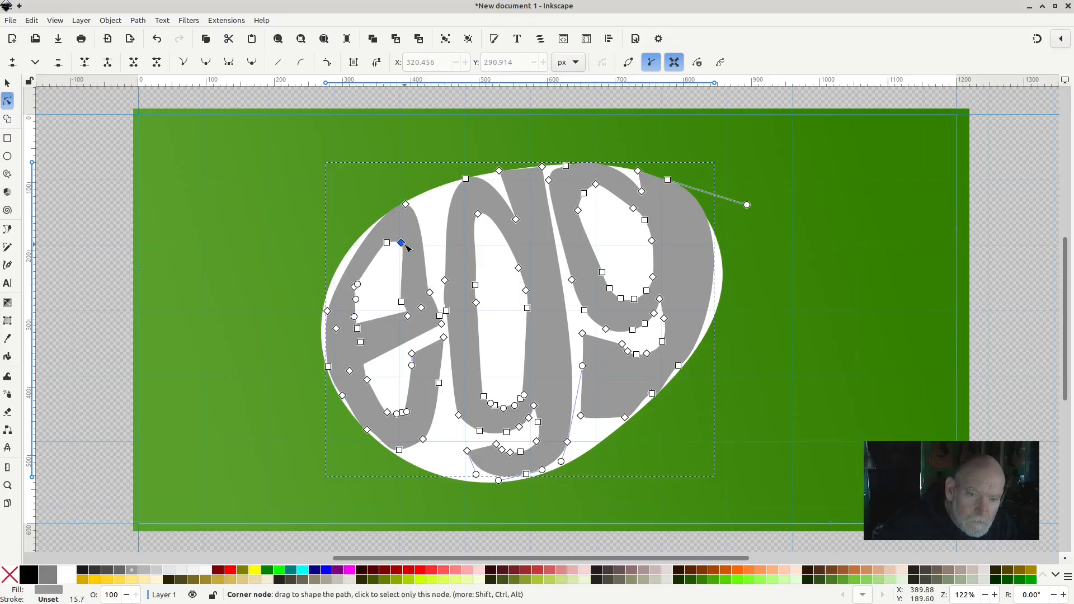
Pull the upper-right corner node of the "e" upper opening up and right, and move its right-side node up 28 px and right 12 px
drag(401, 243, 408, 233)
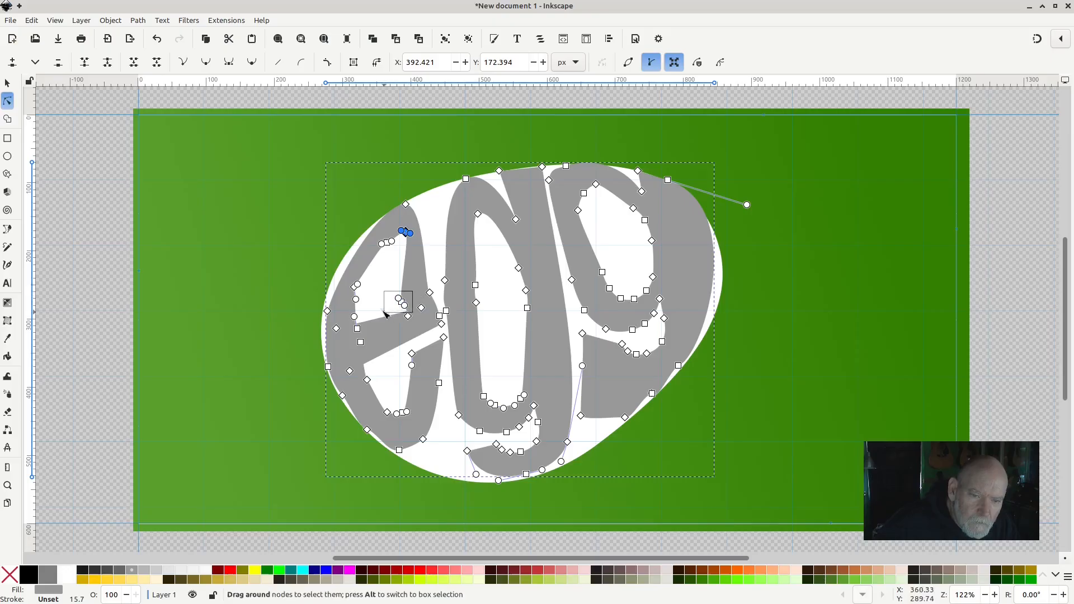
drag(385, 315, 384, 314)
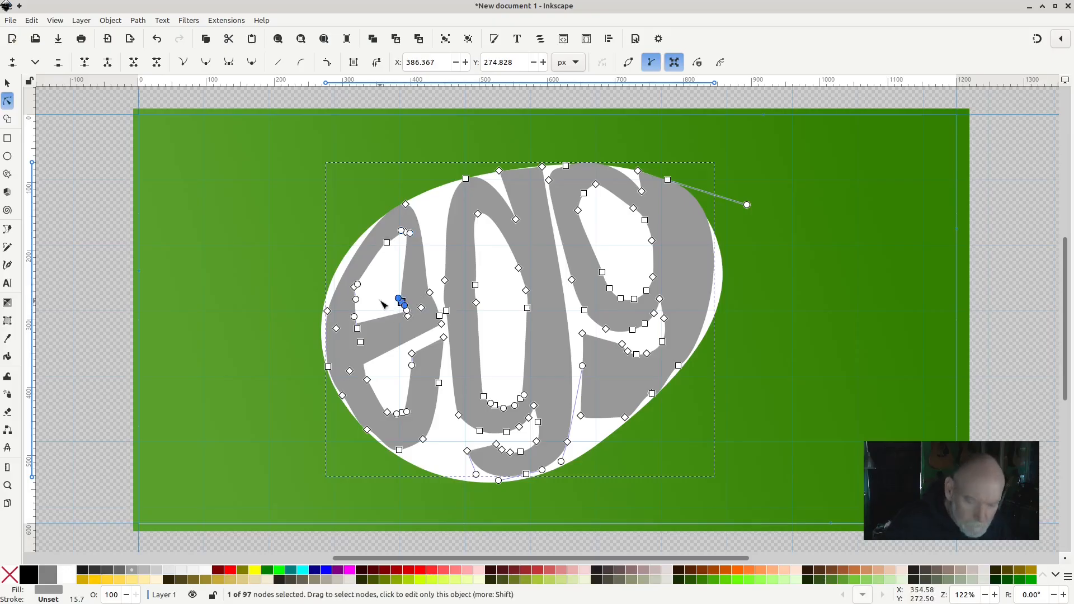
key(Up)
key(Up)
key(Up)
key(Up)
key(Up)
key(Up)
key(Up)
key(Up)
key(Up)
key(Up)
key(Up)
key(Up)
key(Up)
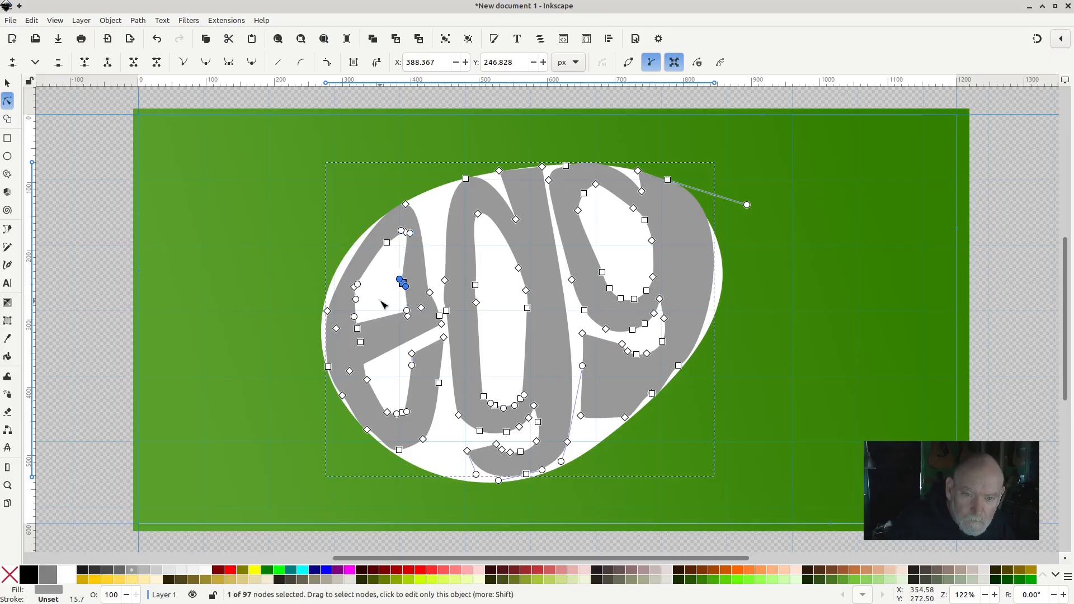
key(Right)
key(Right)
key(Right)
key(Right)
key(Right)
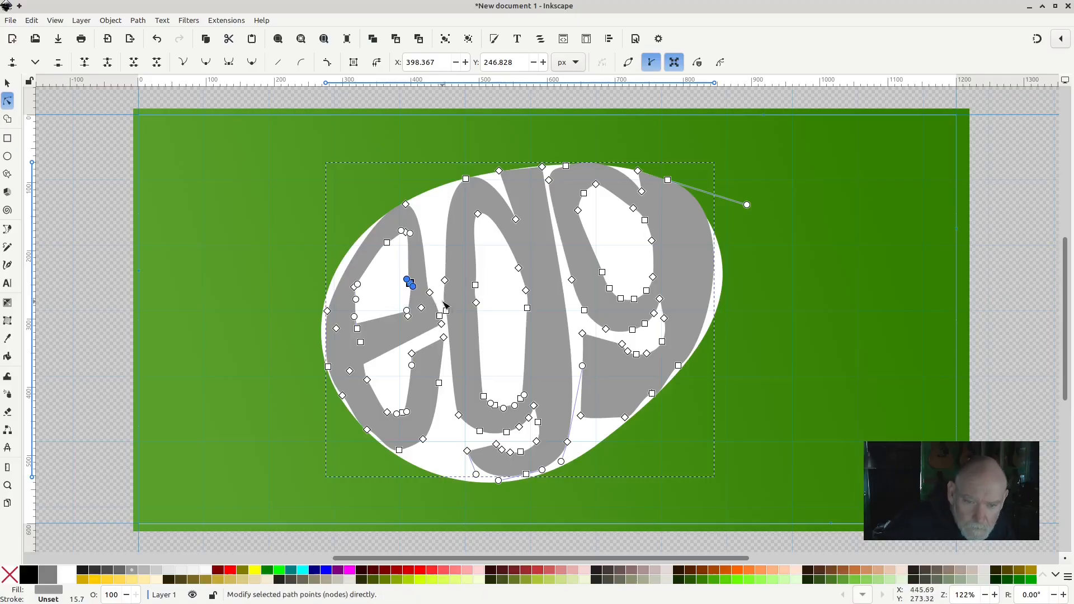
Delete the corner node on the "e" right outer edge and bulge the segment above it up and to the right
click(431, 294)
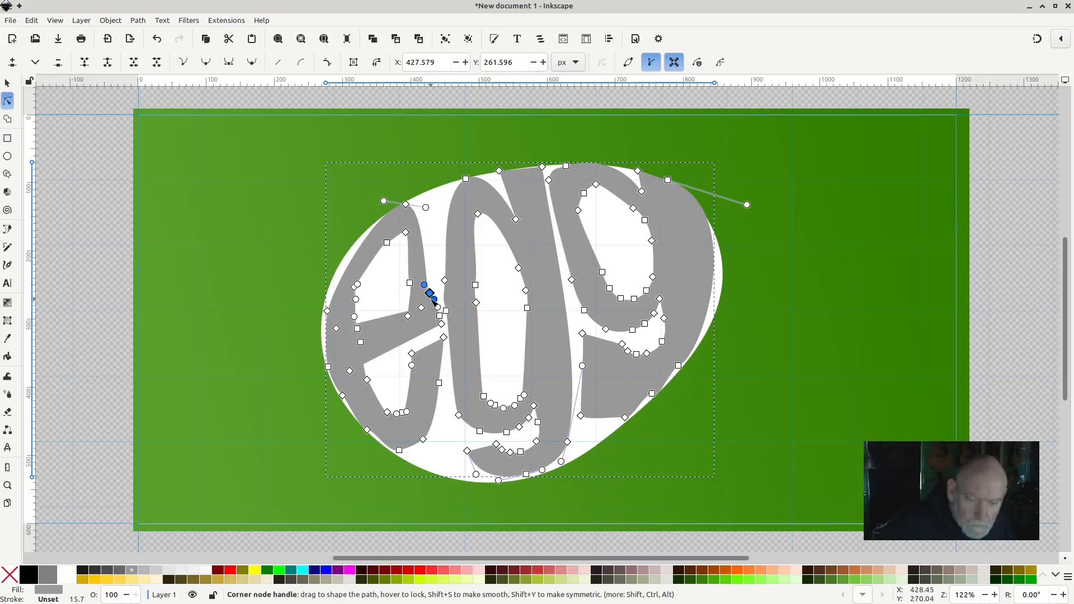
key(Delete)
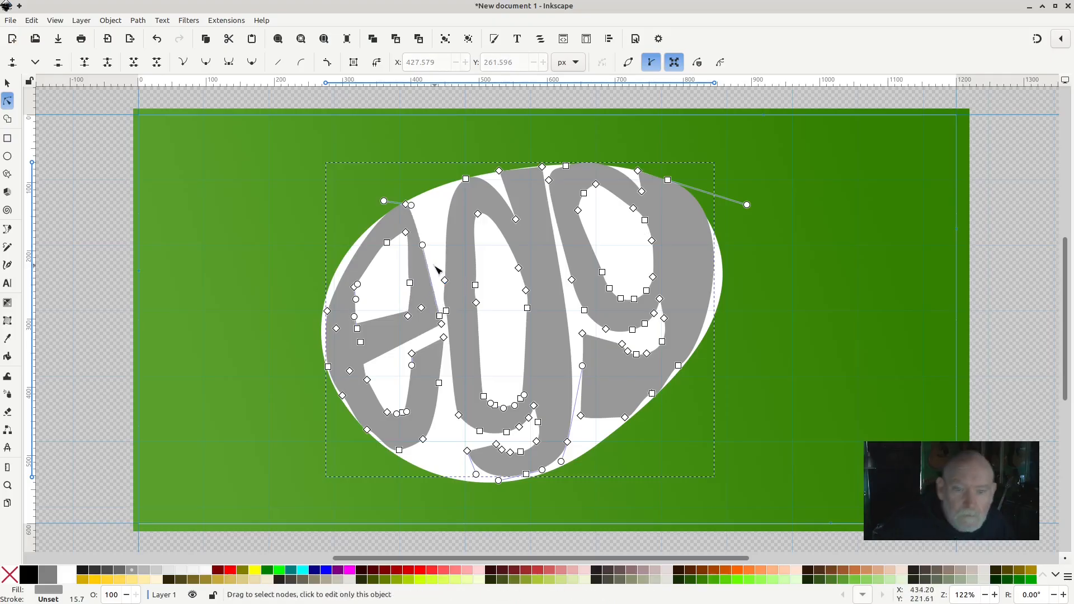
drag(426, 245, 452, 208)
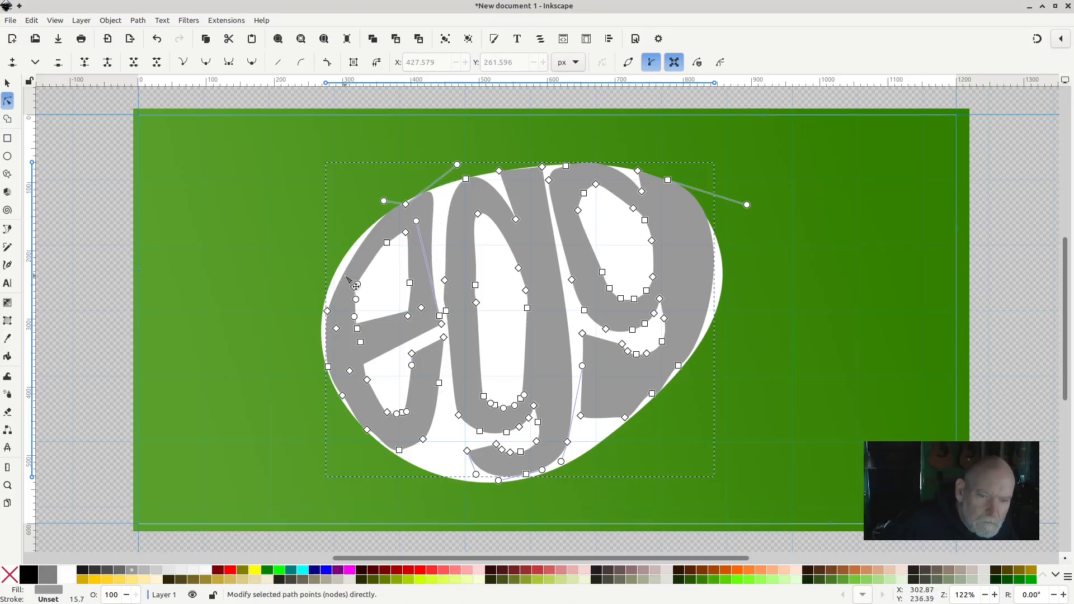
Bend the "e" upper-left outer edge out to the egg outline and delete the left and lower-left corner nodes of that outer edge
drag(349, 275, 338, 275)
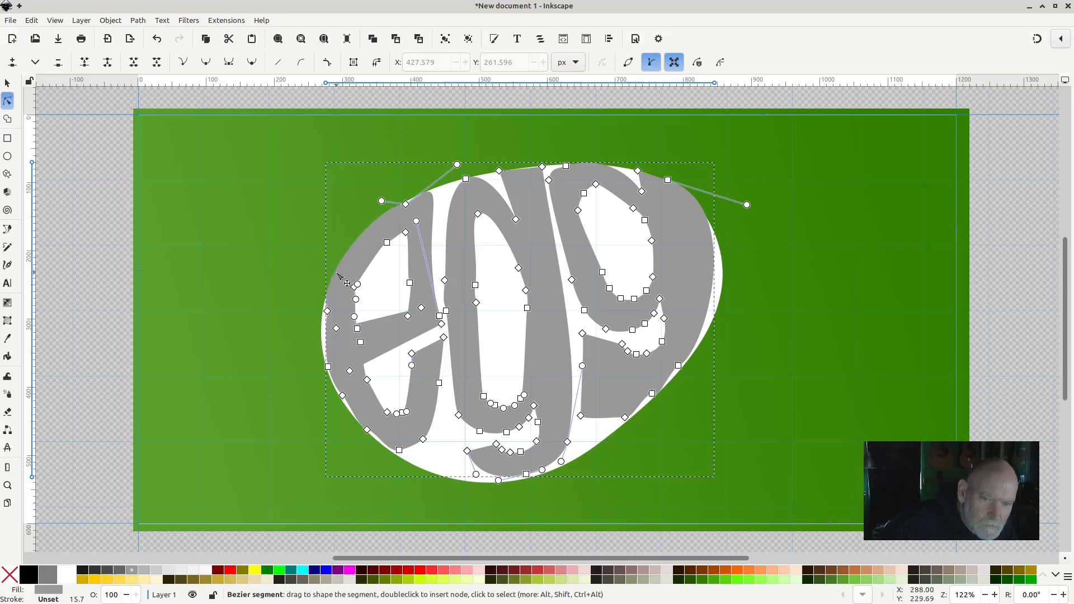
click(332, 315)
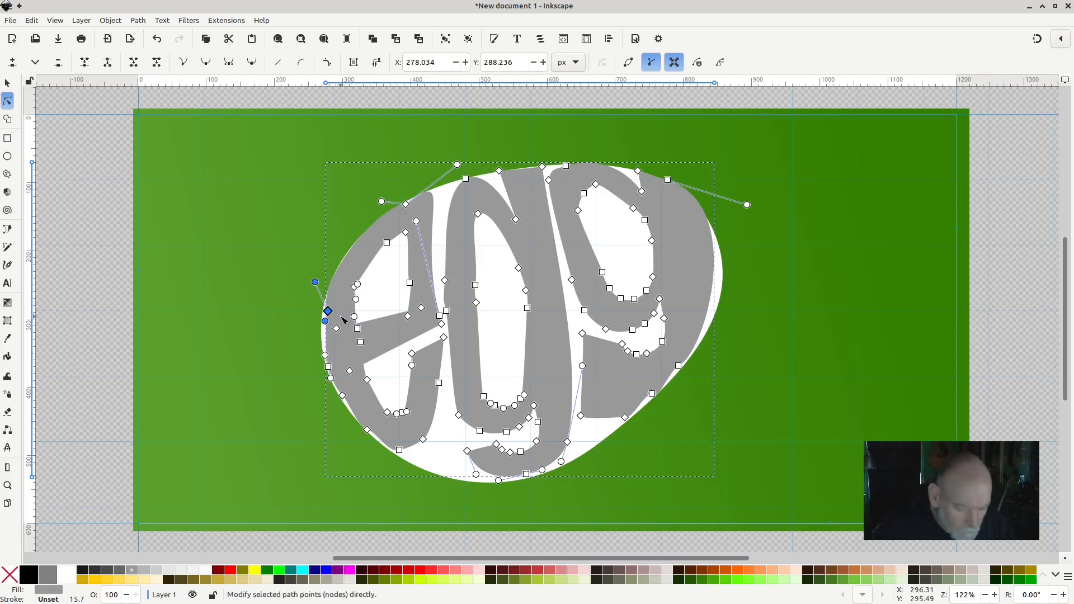
key(Delete)
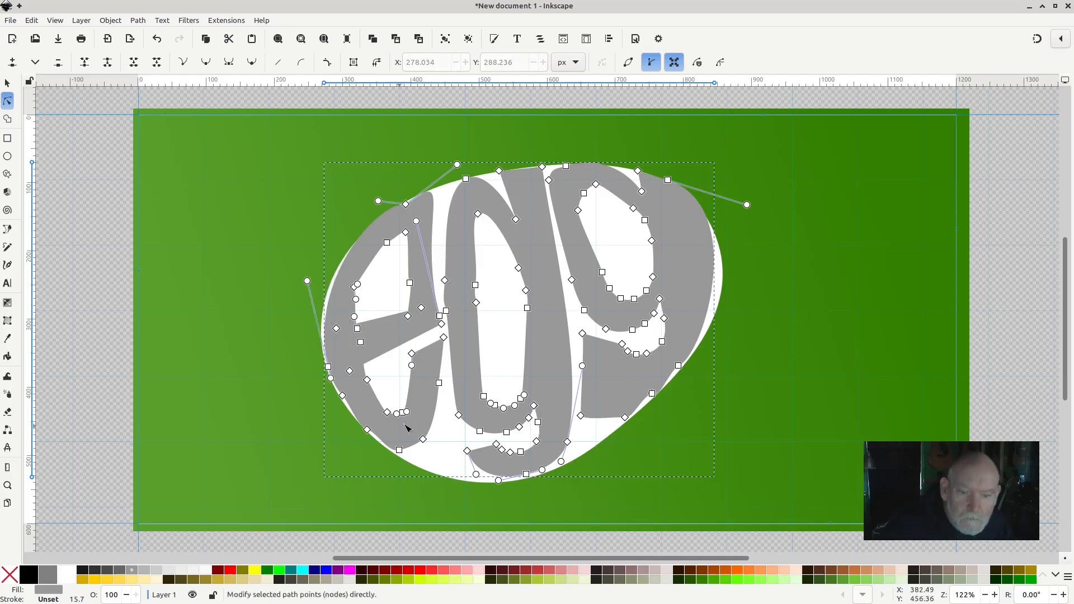
click(368, 430)
key(Delete)
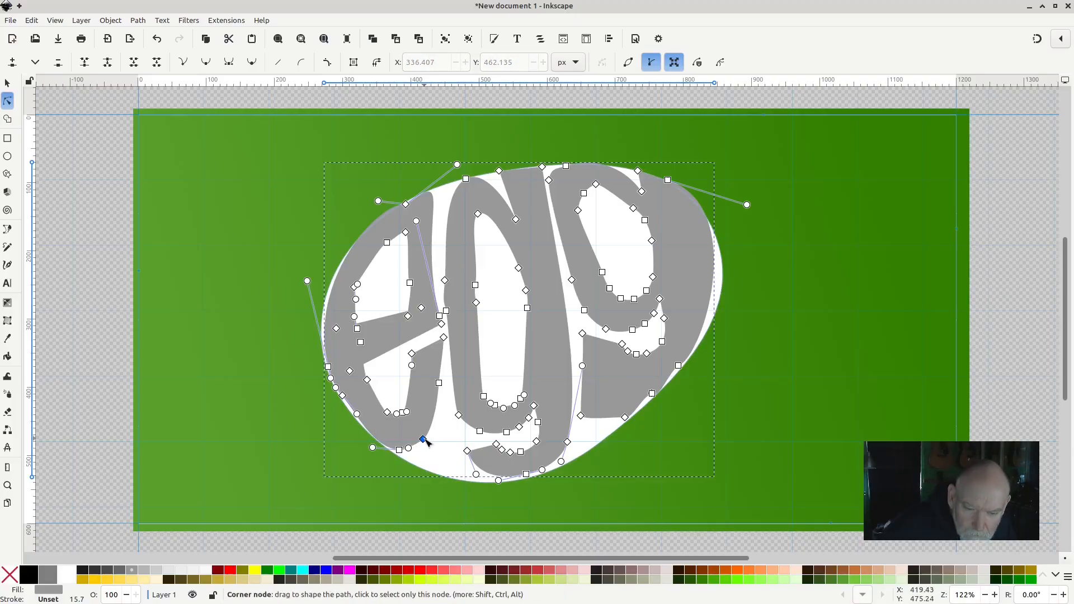
Move the "e" lower-right corner node down toward the egg outline and delete the smooth node at the letter's bottom
drag(428, 441, 426, 460)
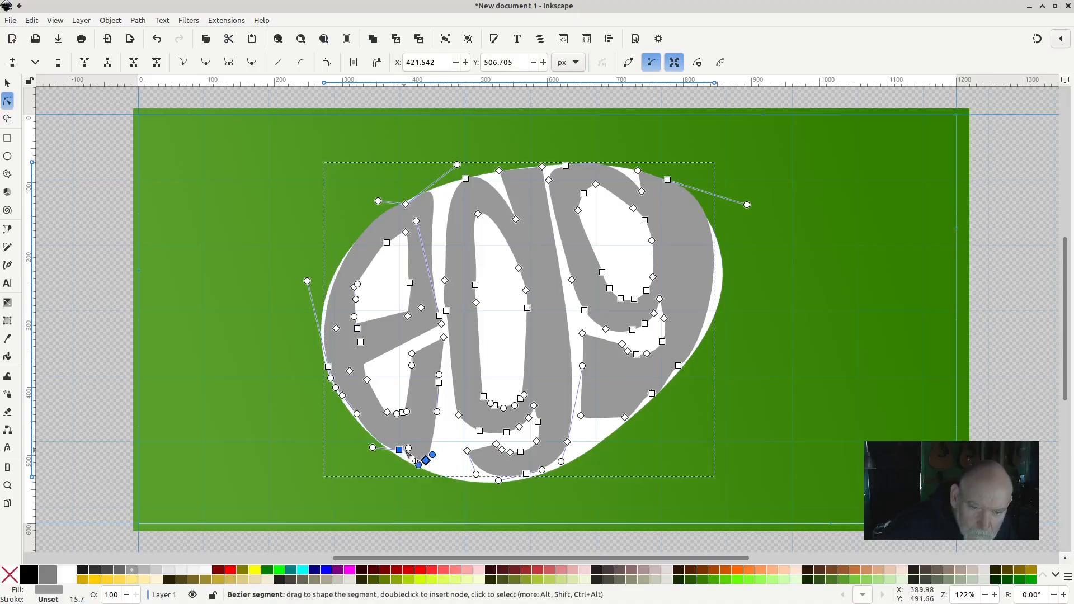
click(401, 451)
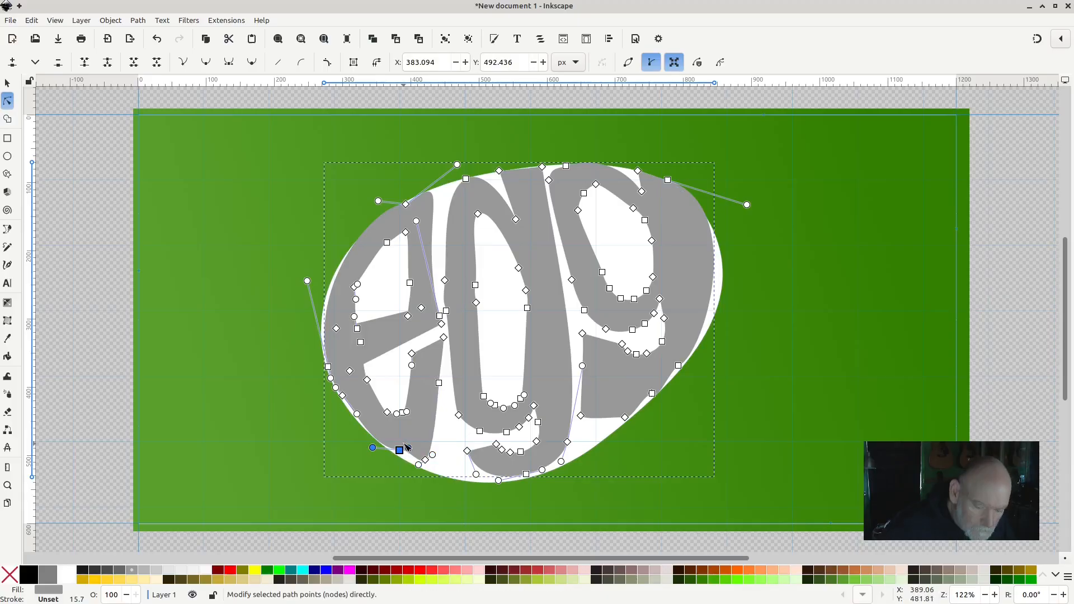
key(Delete)
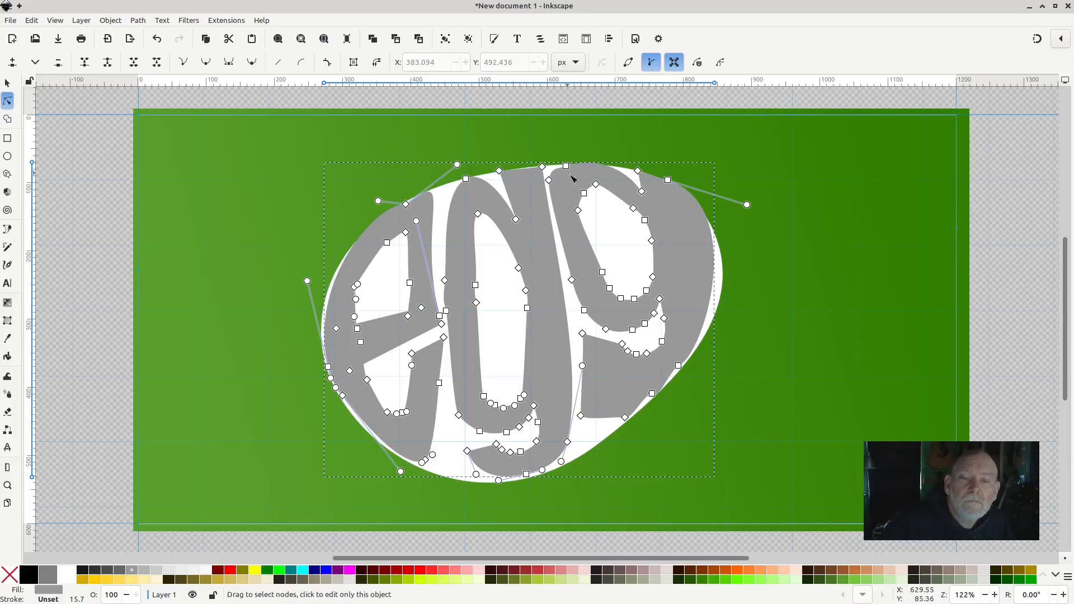
Delete the upper-left corner node and the upper-right smooth node of the last "g" counter
click(578, 211)
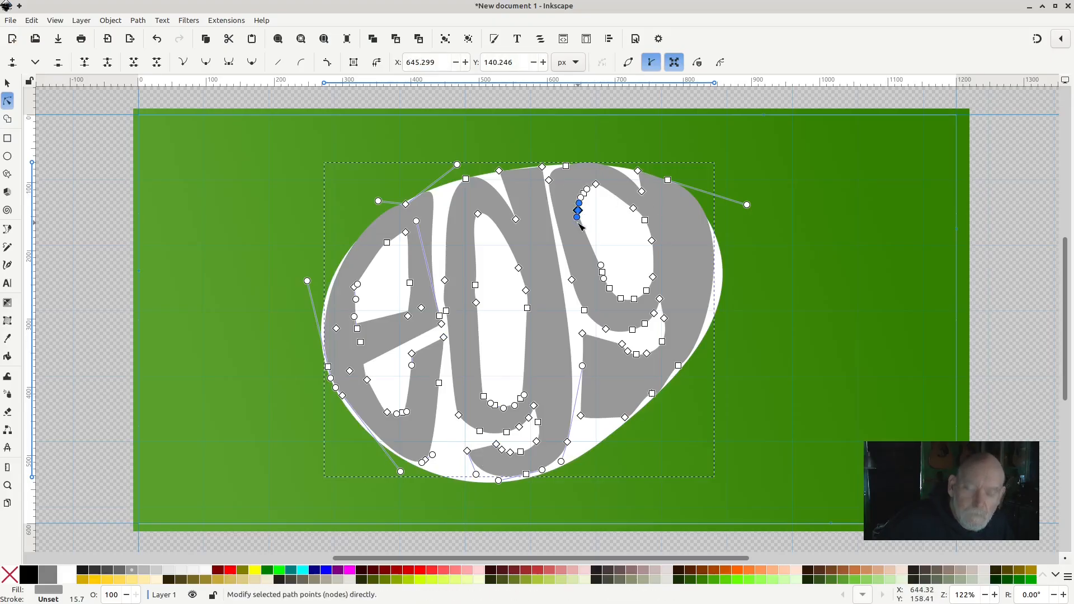
key(Delete)
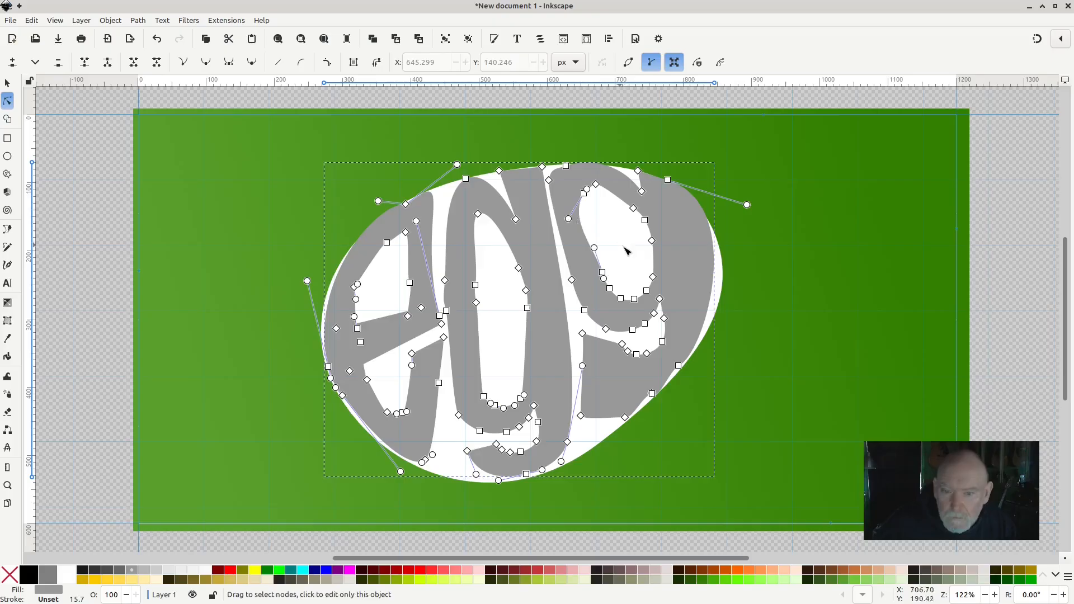
click(645, 222)
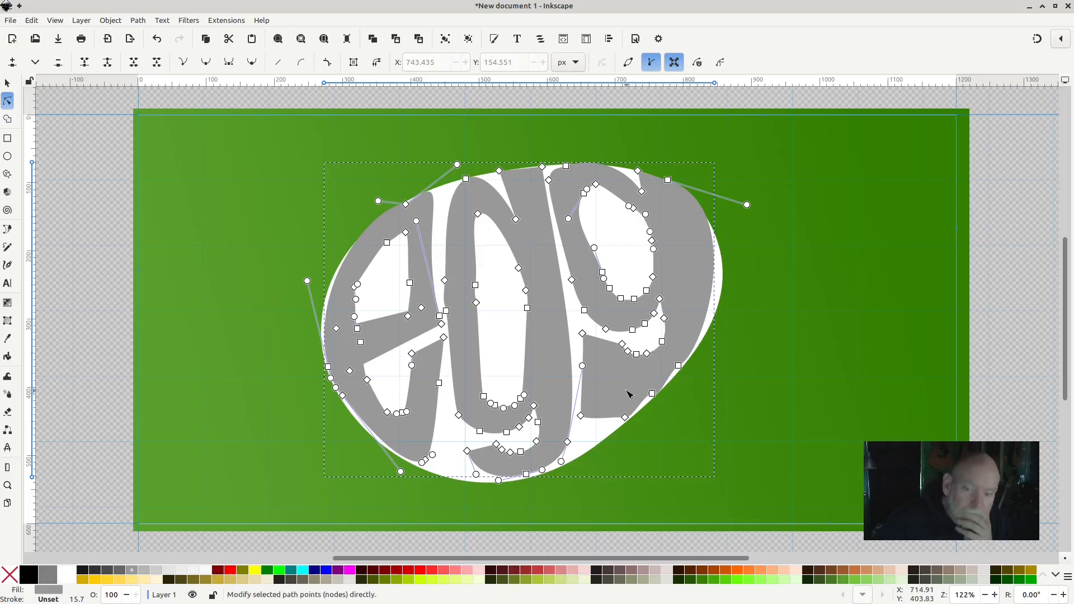
Delete the bottom smooth node of the last "g" lower opening and pull the neighbouring corner node down and left
click(638, 356)
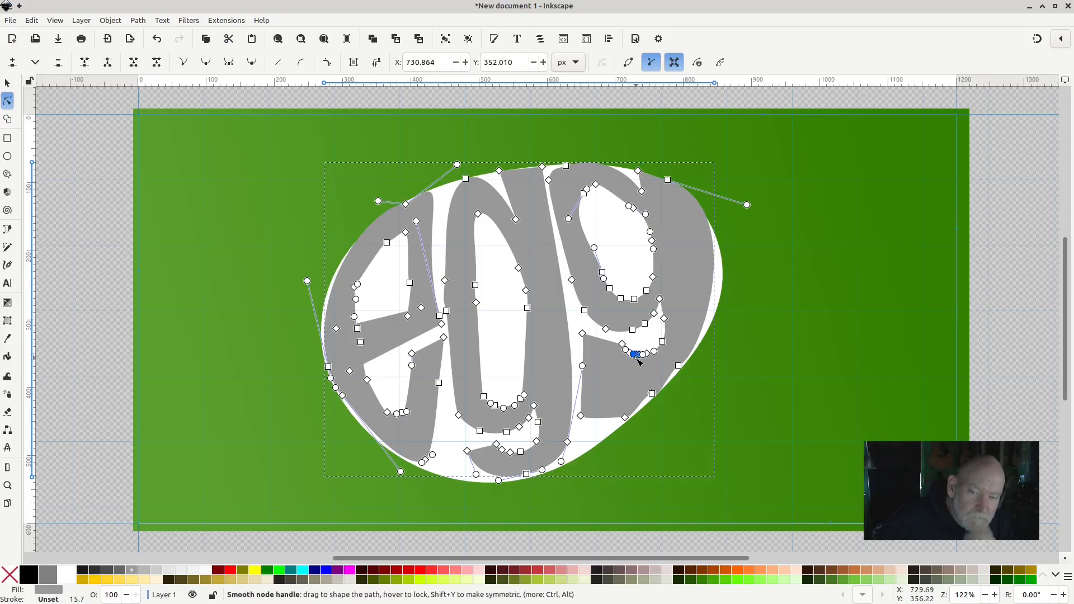
key(Delete)
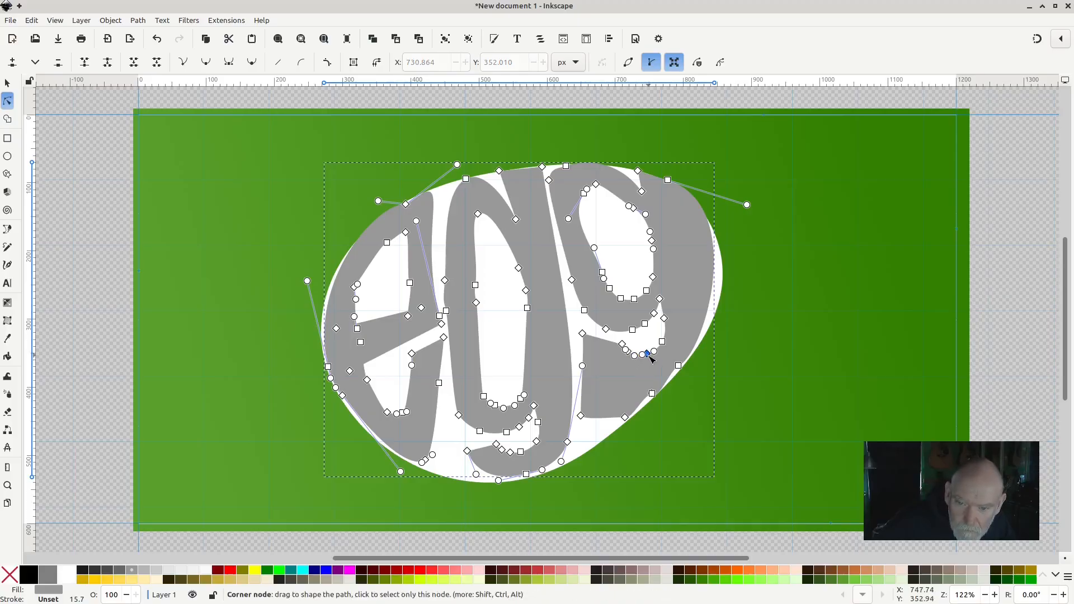
drag(649, 355, 634, 369)
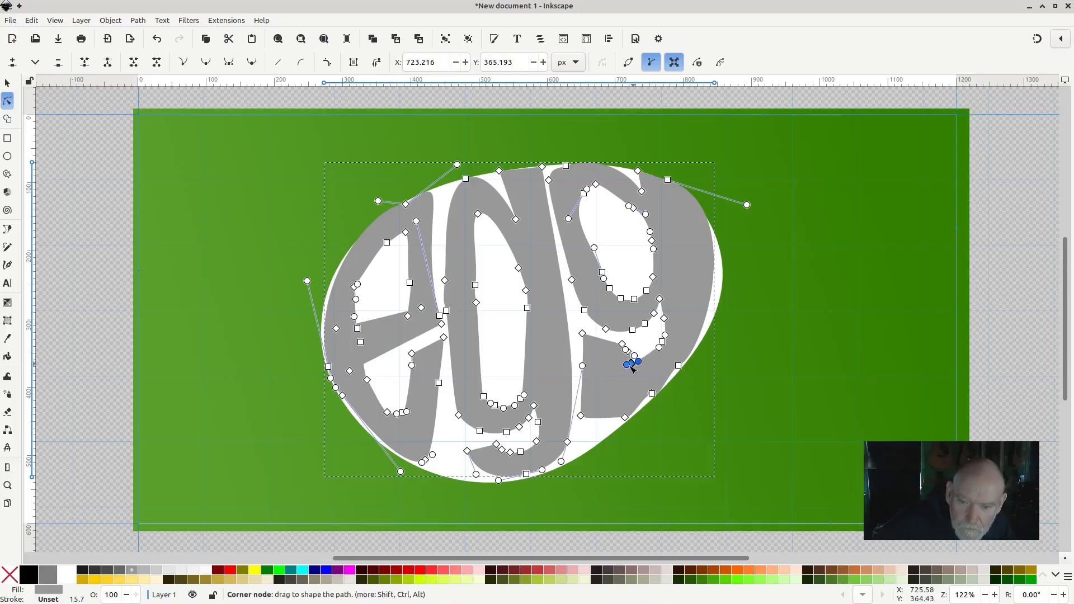
Delete the two overlapping nodes on the last "g" lower-right outer edge
click(653, 395)
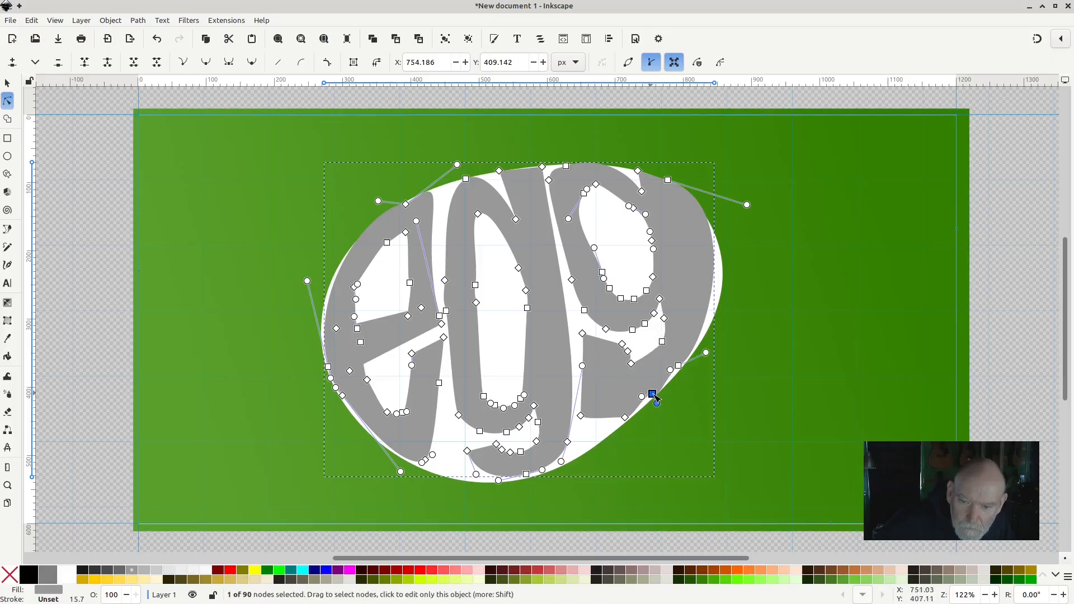
key(Delete)
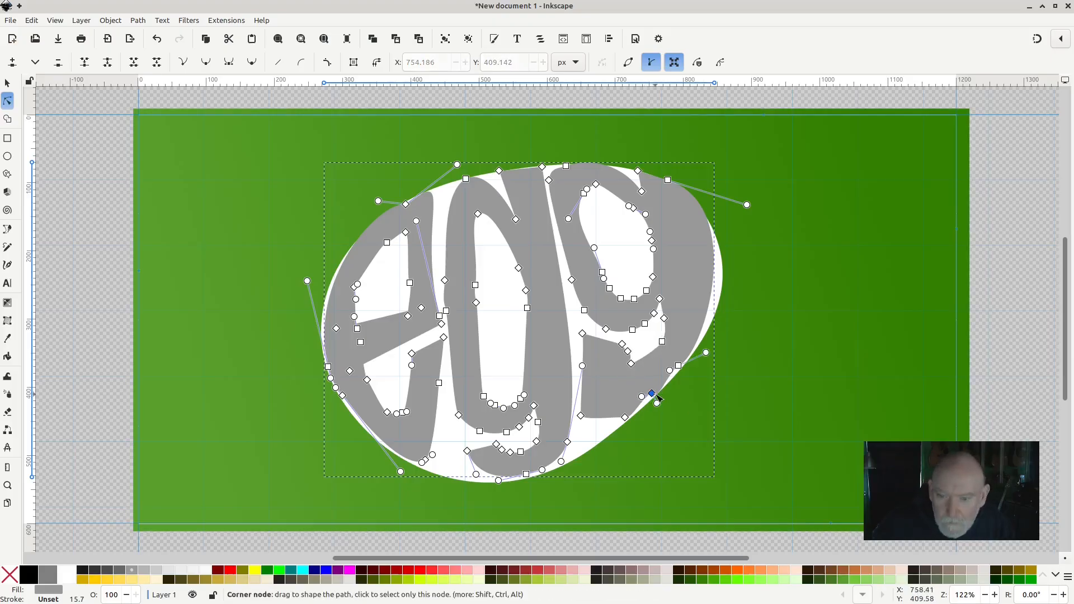
click(652, 394)
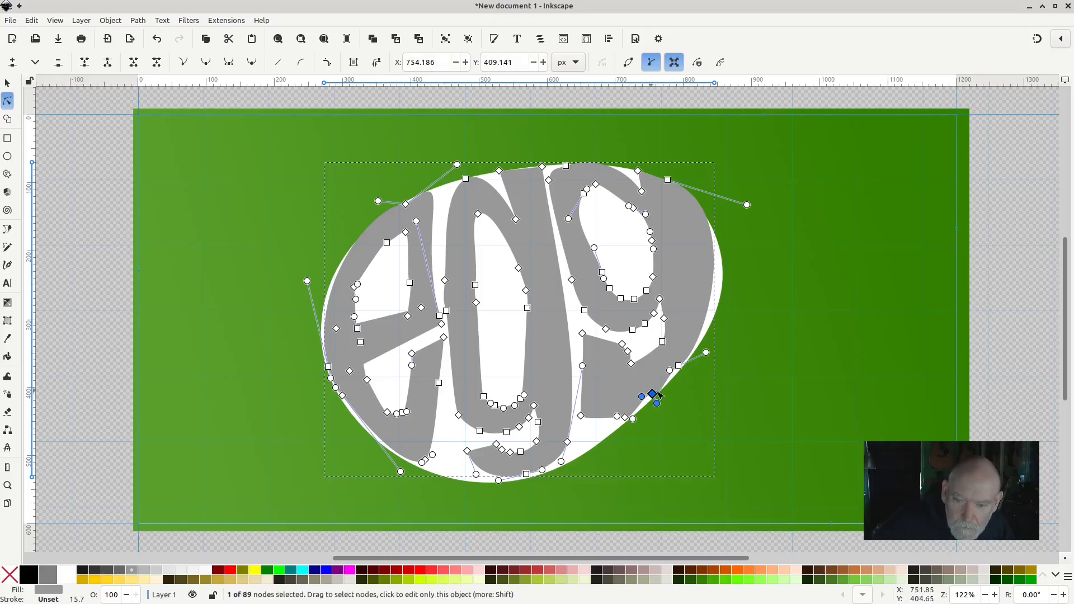
key(Delete)
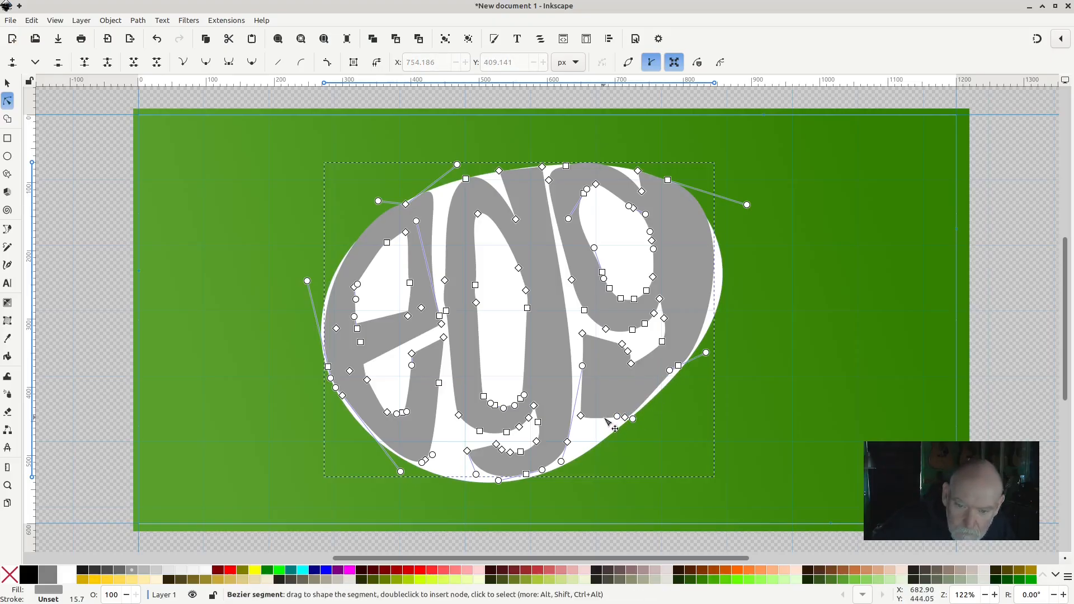
Bow the last "g" bottom edge slightly downward and delete the two nodes along the left side of the "e" upper counter
drag(606, 419, 606, 423)
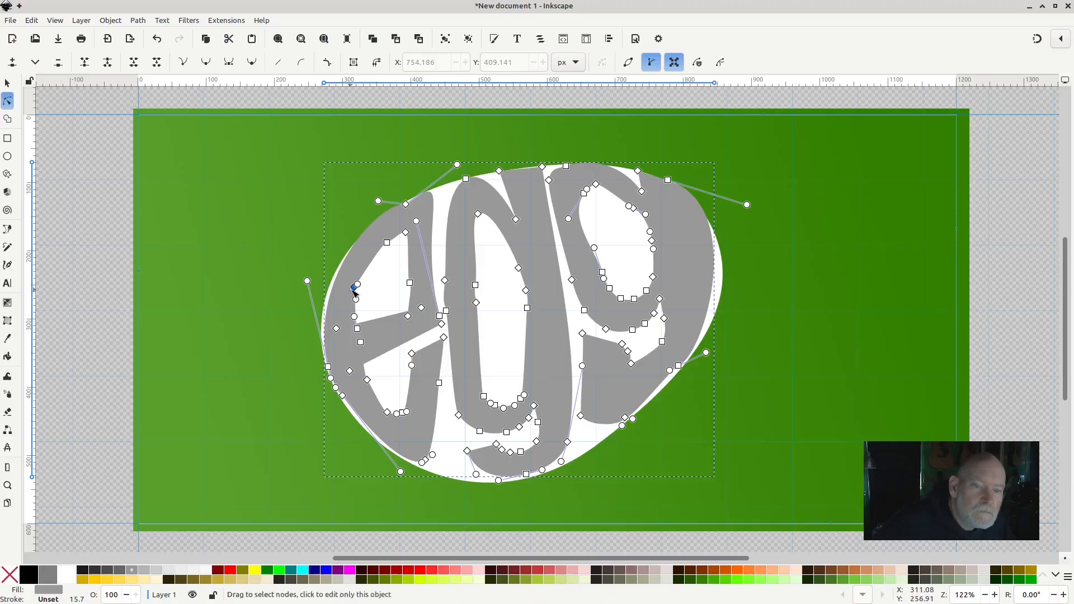
drag(355, 292, 355, 294)
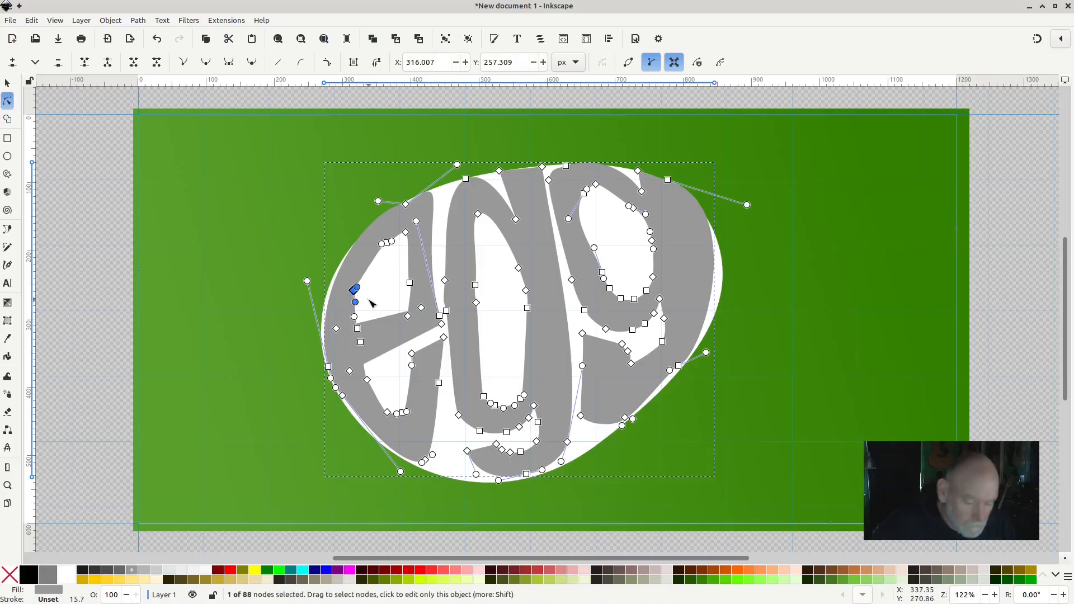
key(Delete)
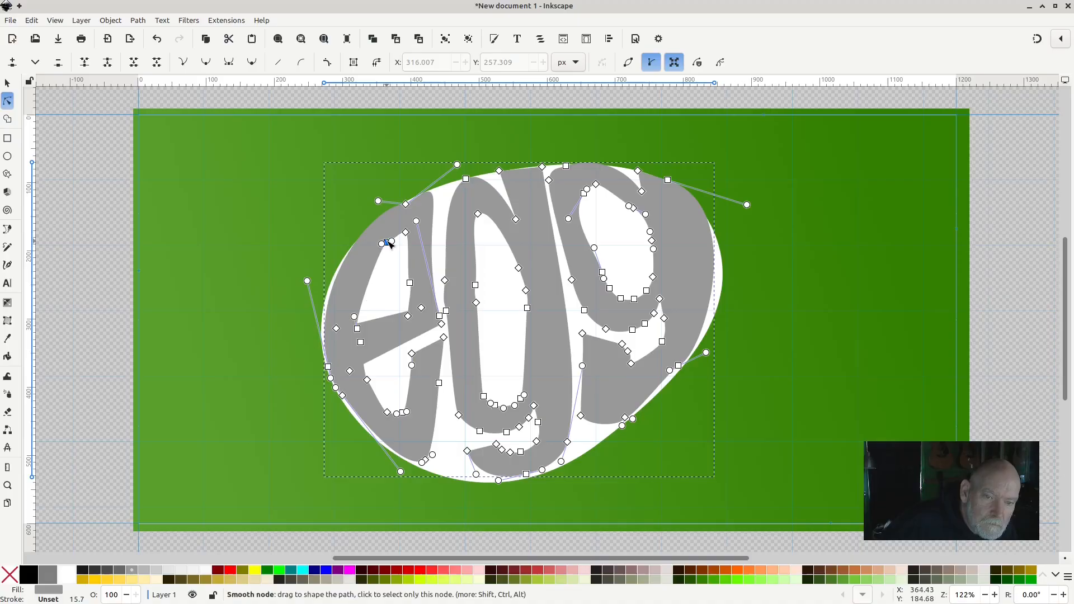
click(389, 244)
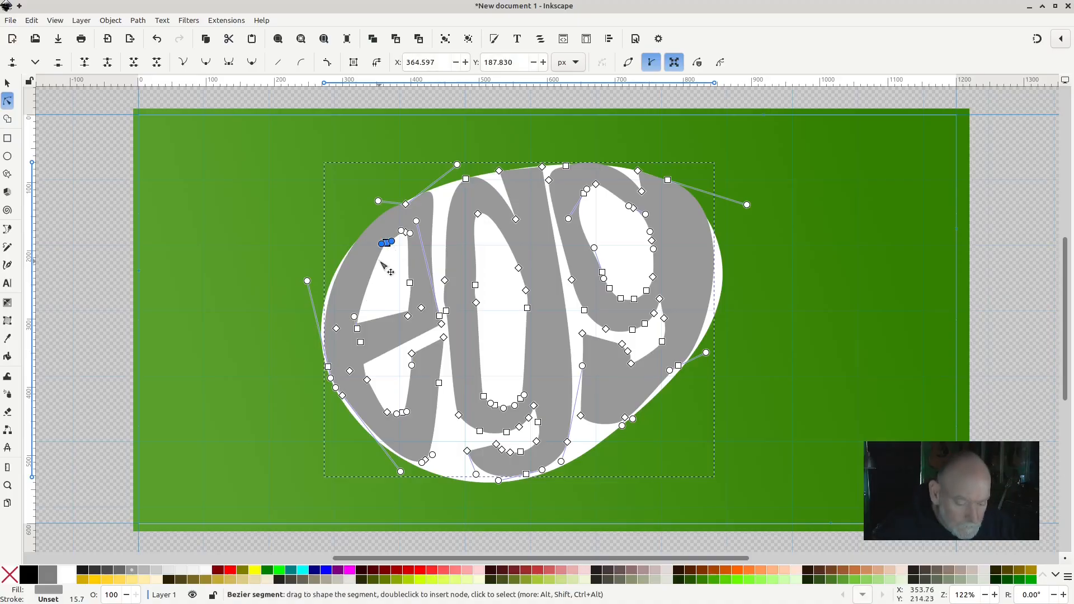
key(Delete)
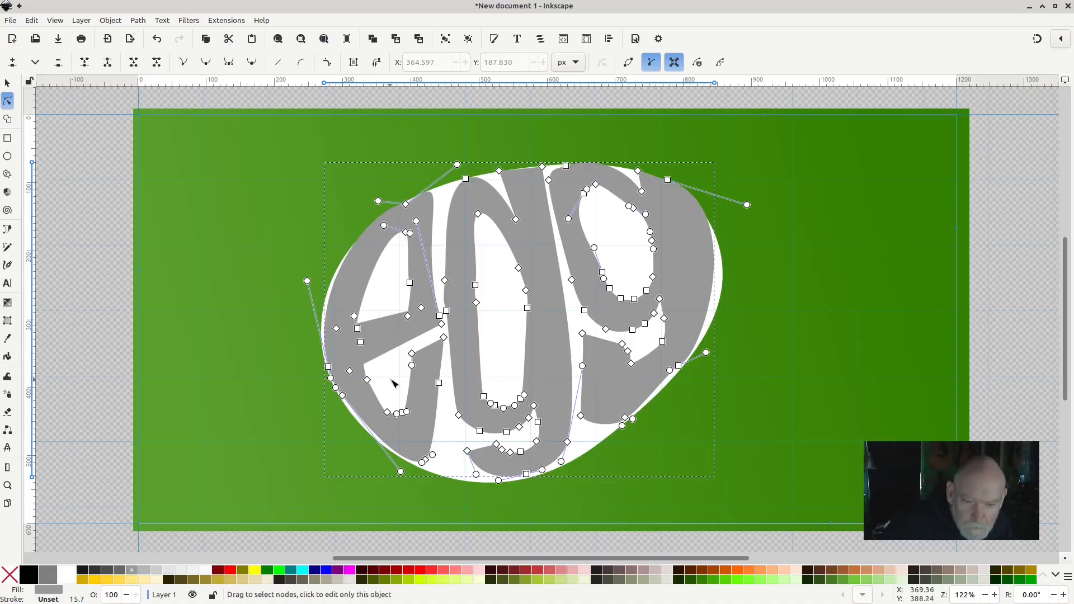
Delete the smooth node at the bottom of the "e" lower counter
click(389, 414)
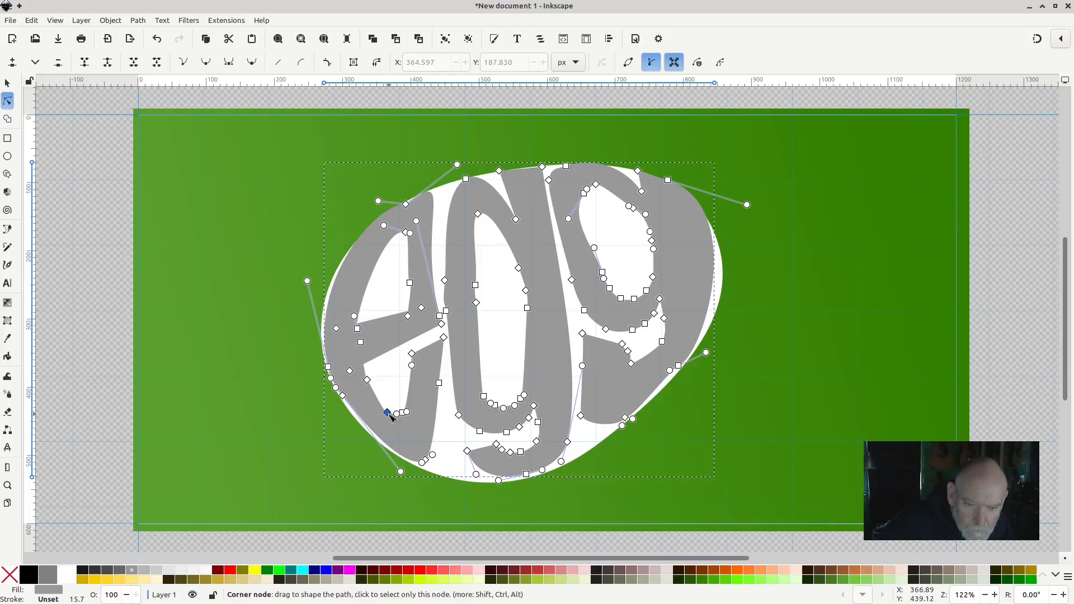
click(403, 414)
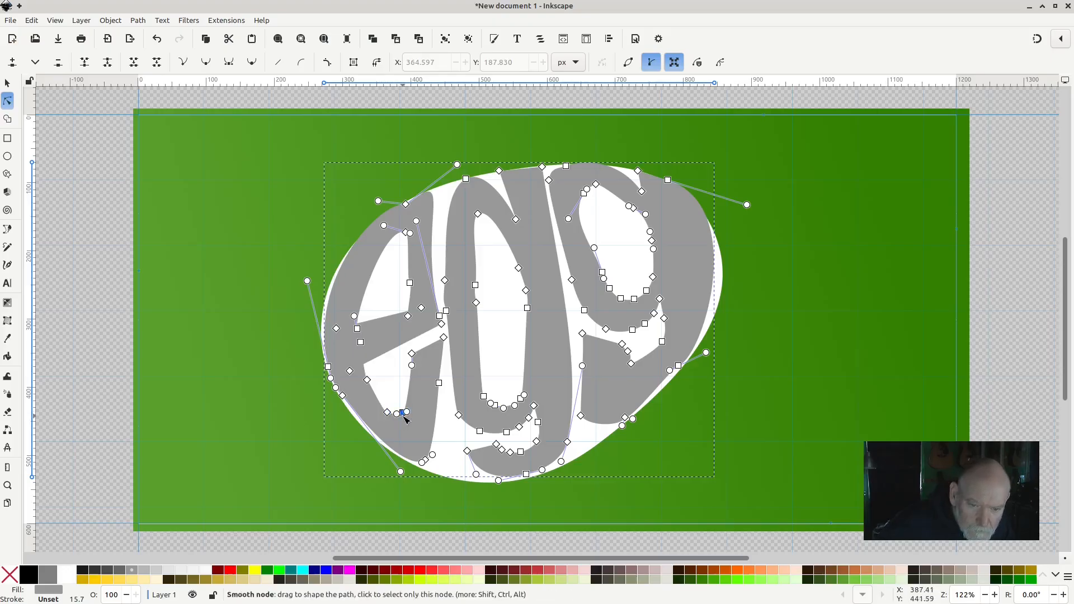
click(403, 415)
key(Delete)
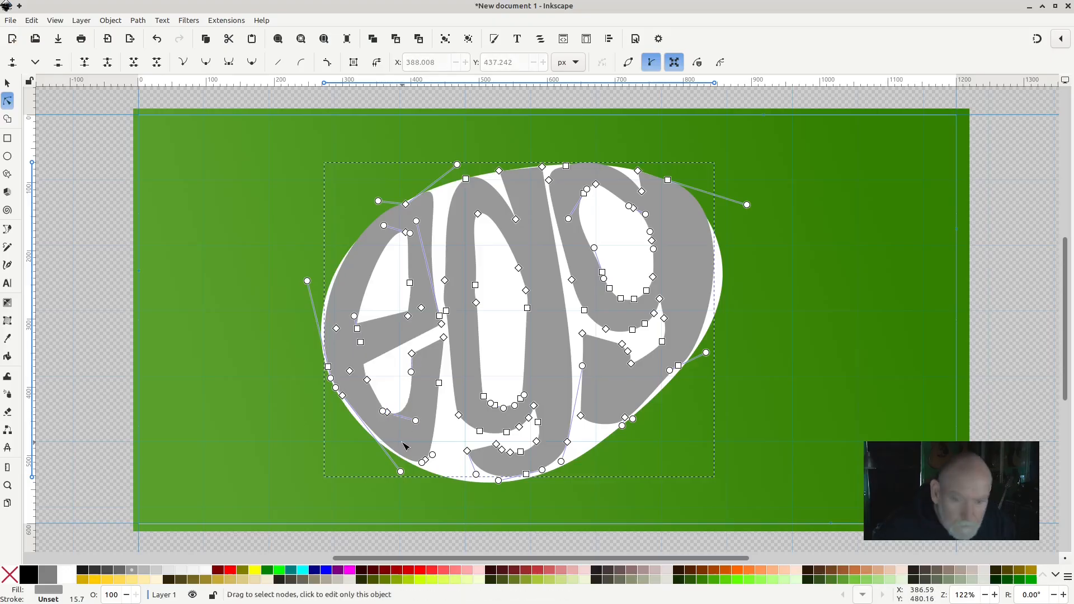
Delete the outer edge nodes at the "e" lower right and lower left, and bow its lower right edge outward toward the first "g"
click(439, 384)
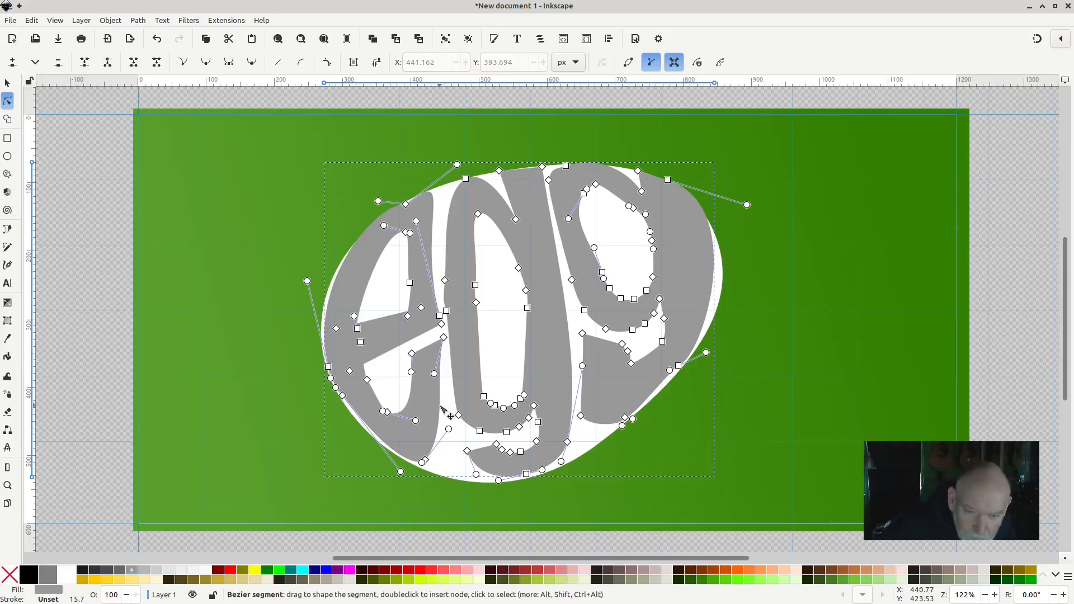
drag(450, 414, 458, 431)
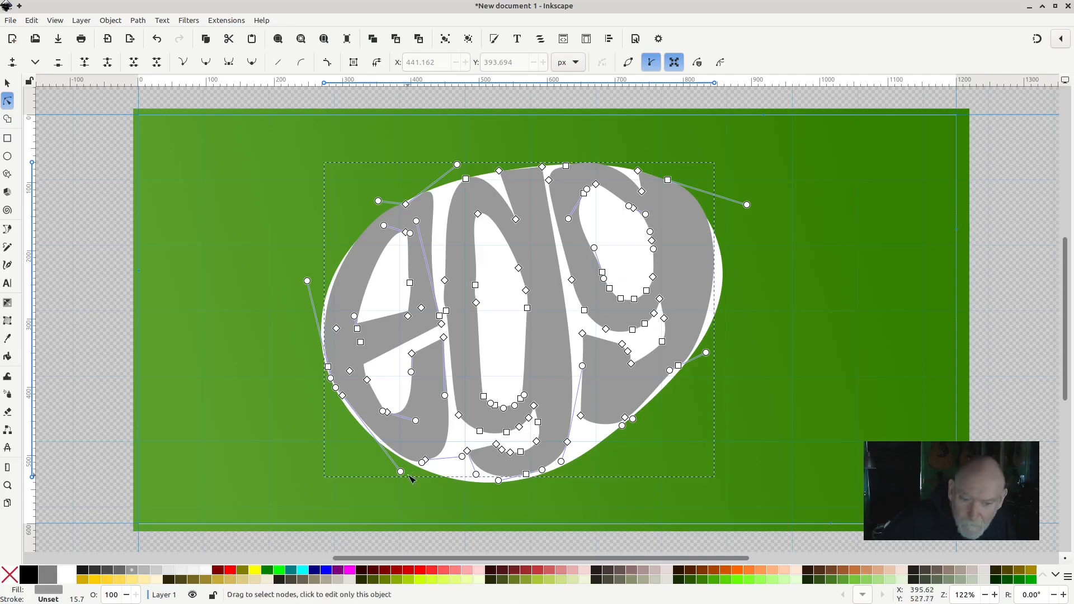
click(344, 398)
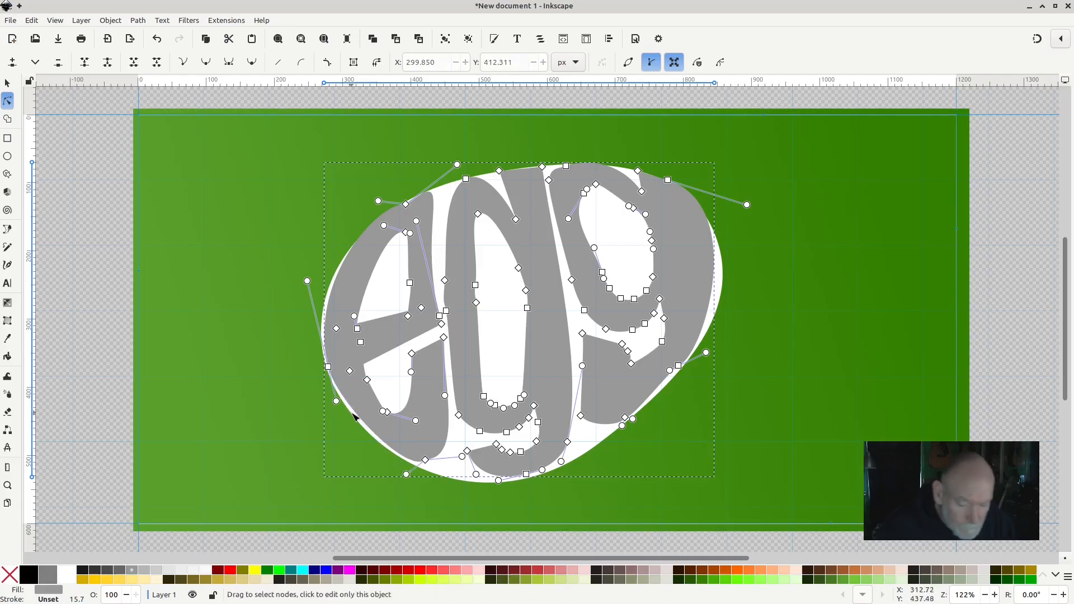
key(Delete)
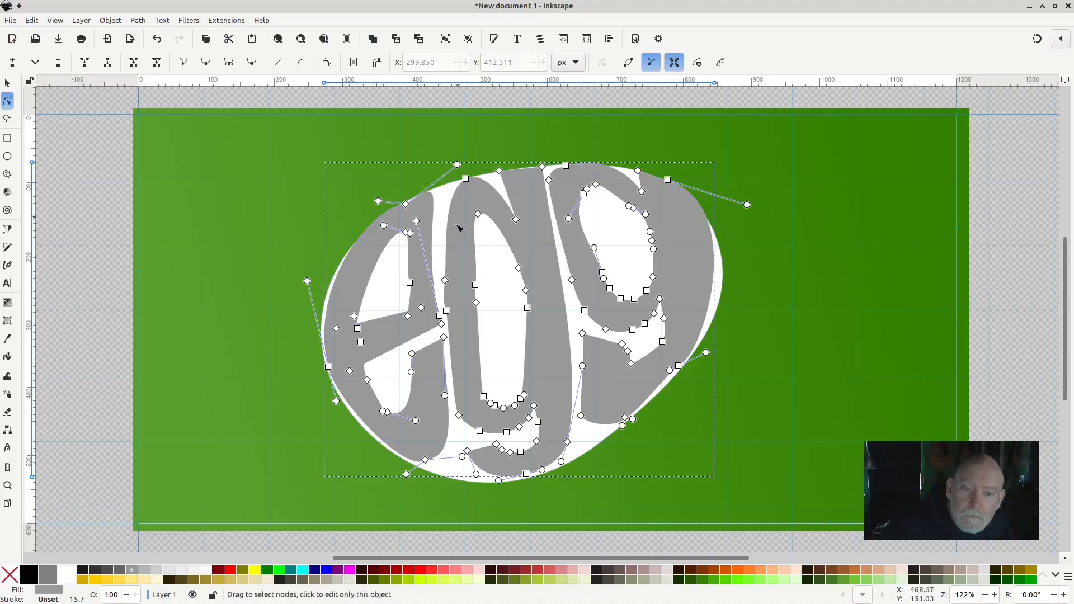
Delete the smooth node on the first "g" left outer edge and move the corner node above it upward
click(445, 280)
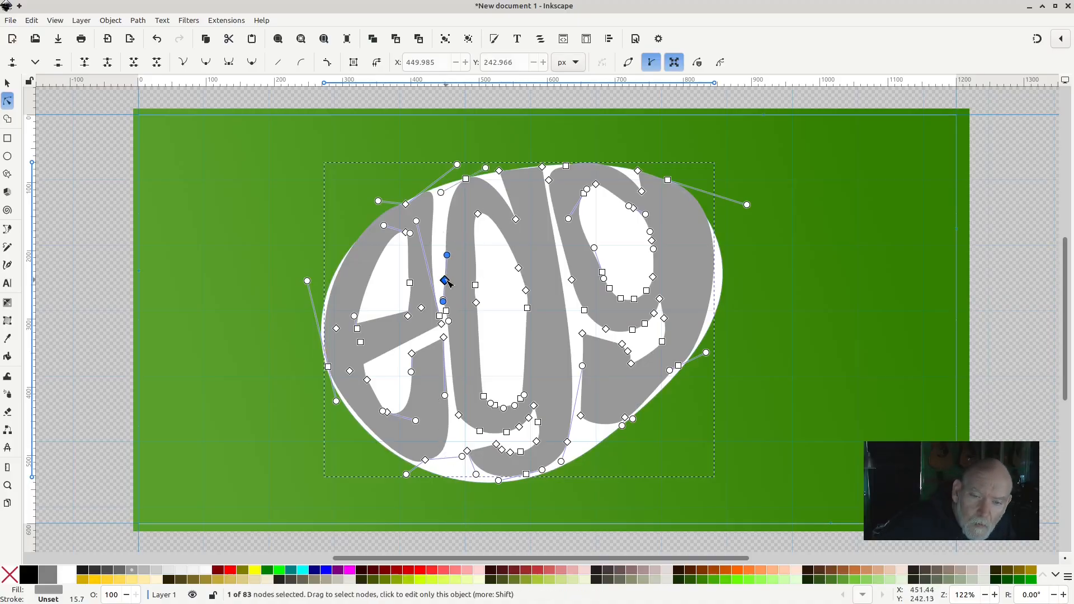
click(446, 311)
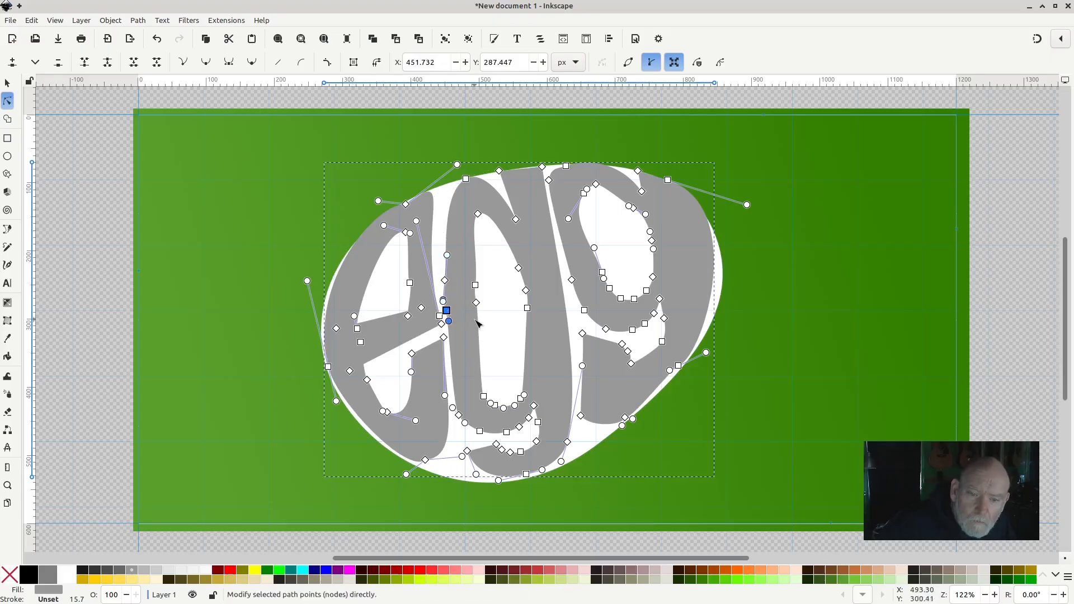
click(472, 322)
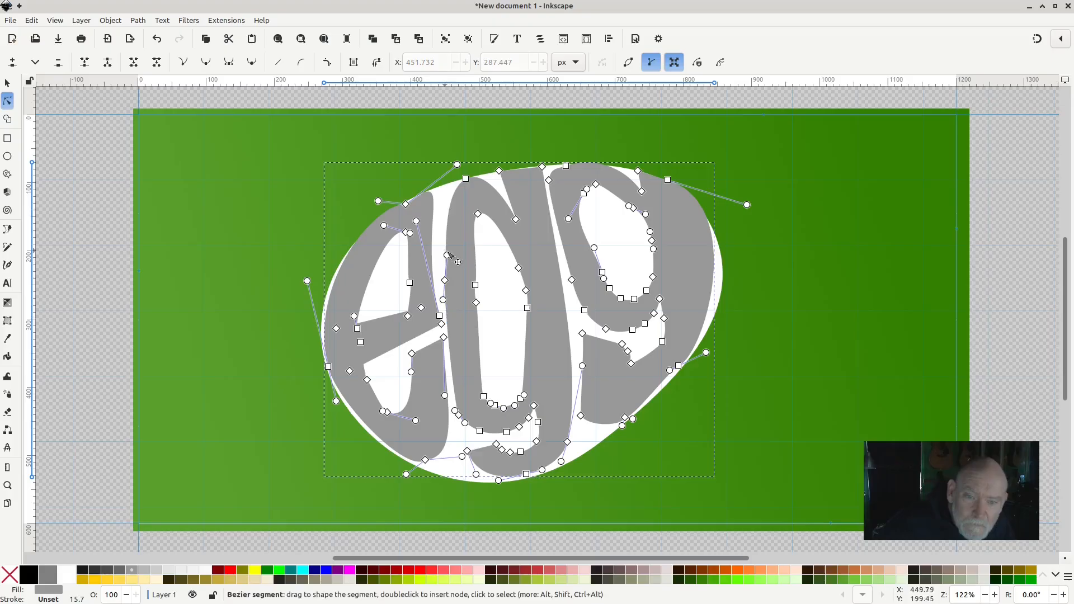
drag(449, 282, 448, 252)
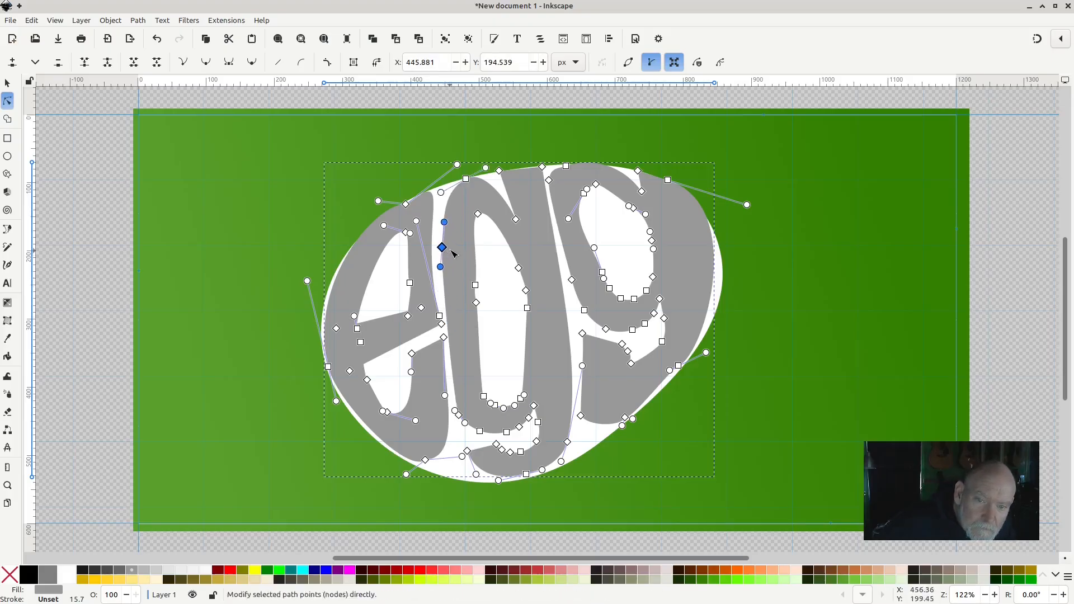
Delete the top corner node of the last "g" counter and bow the letter's right outer edge toward the egg outline
click(597, 185)
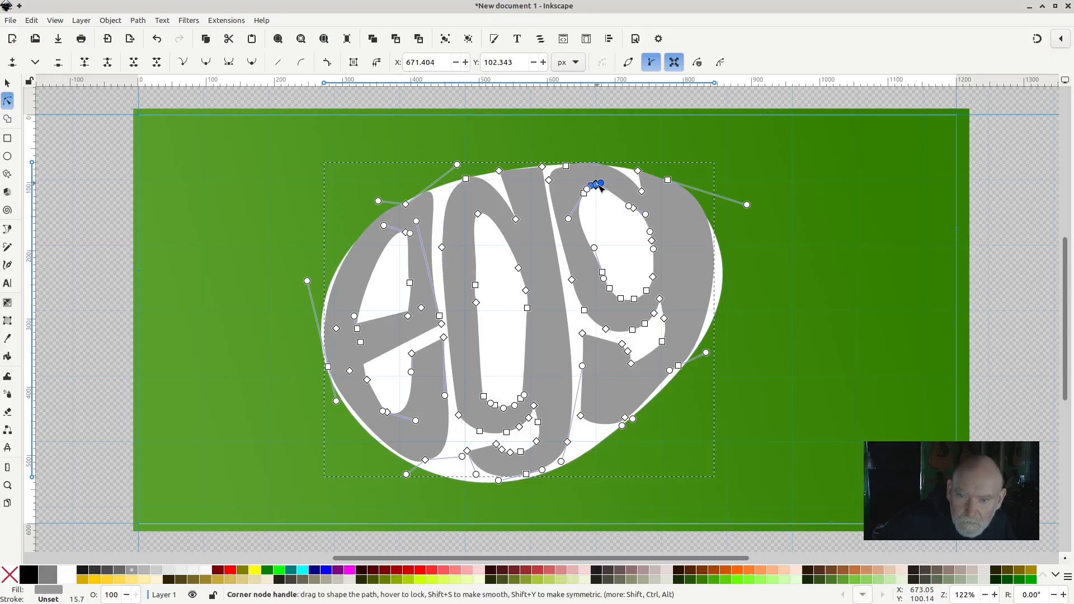
key(Delete)
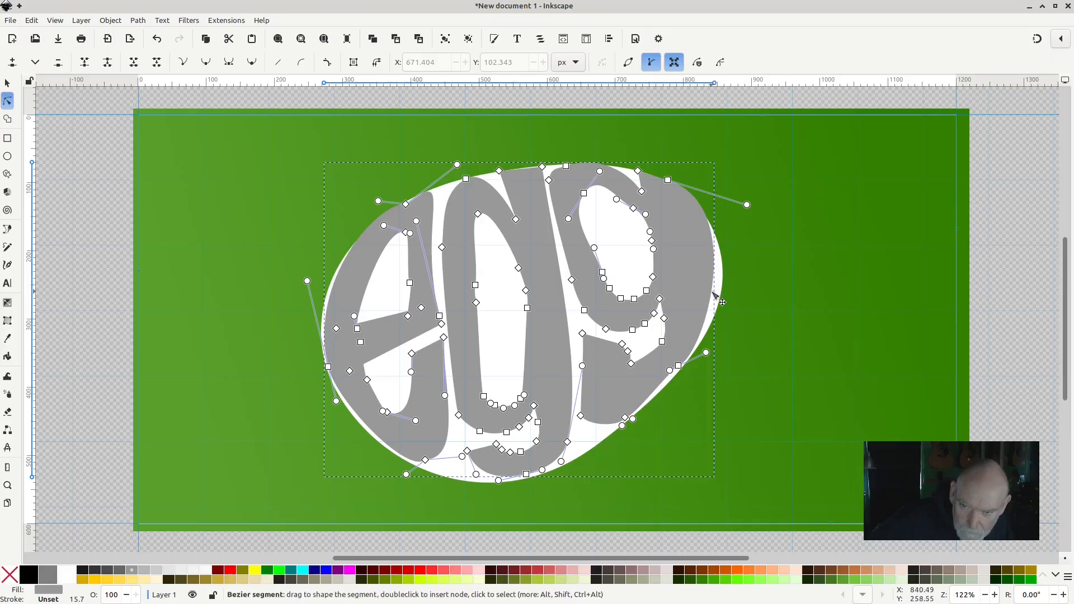
drag(716, 292, 720, 298)
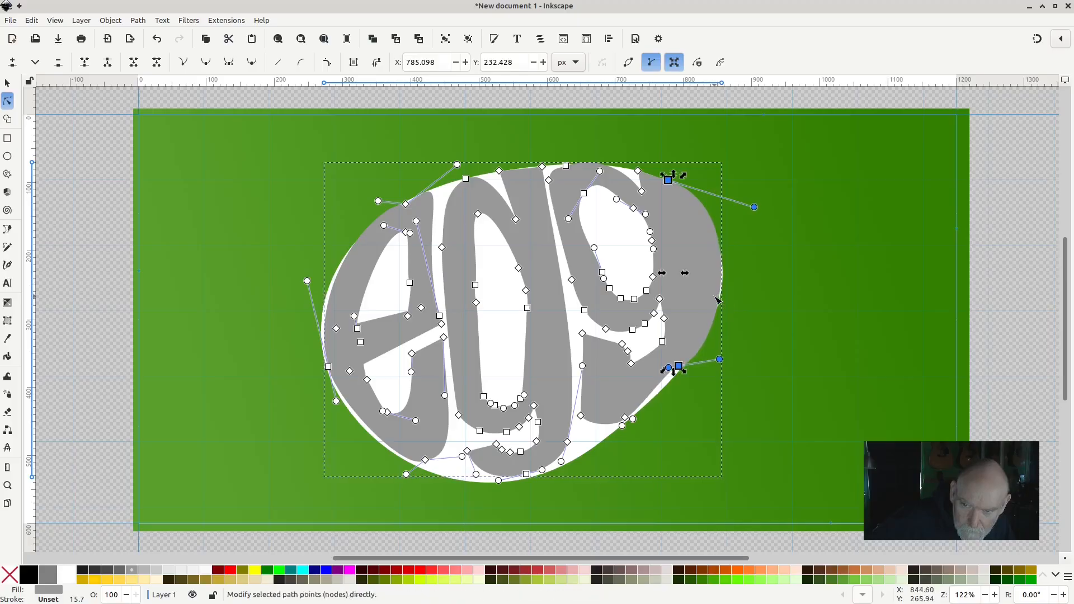
drag(678, 366, 674, 366)
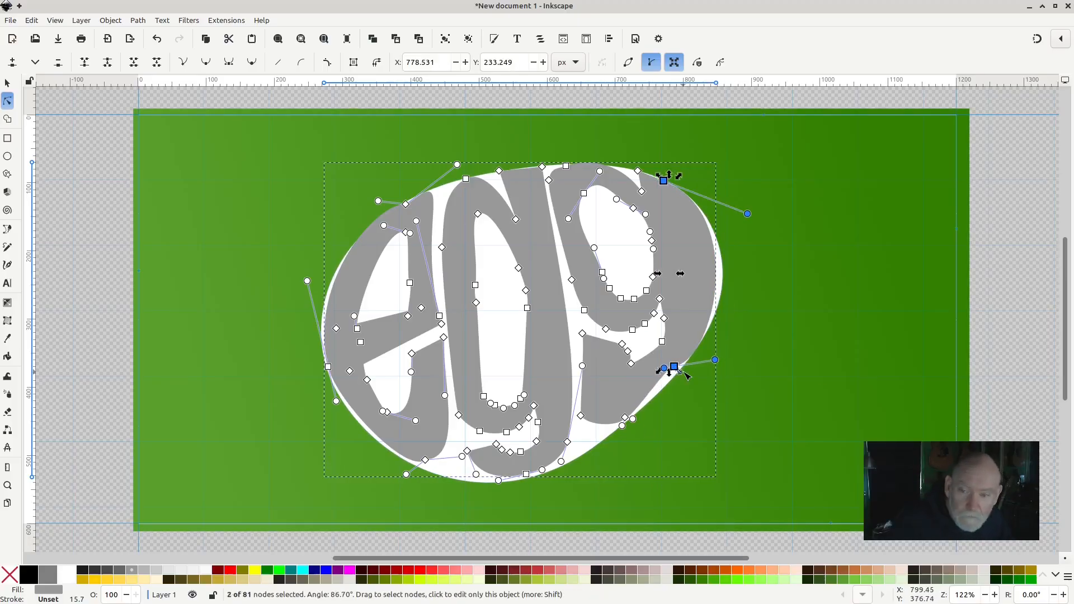
Delete the corner node on the last "g" lower-right outer edge
click(750, 348)
click(677, 351)
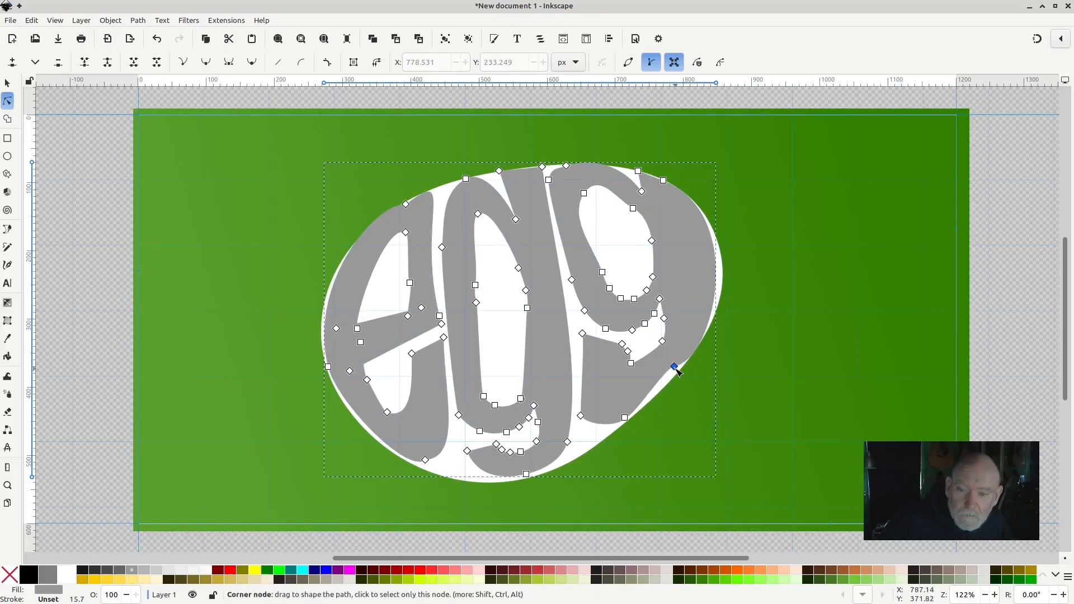
click(675, 368)
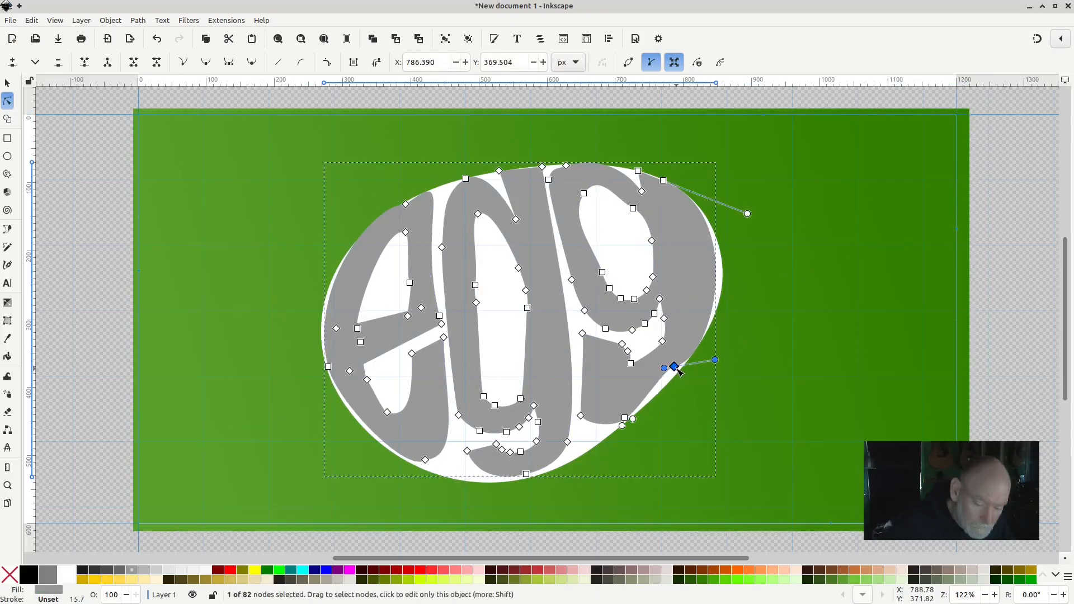
key(Delete)
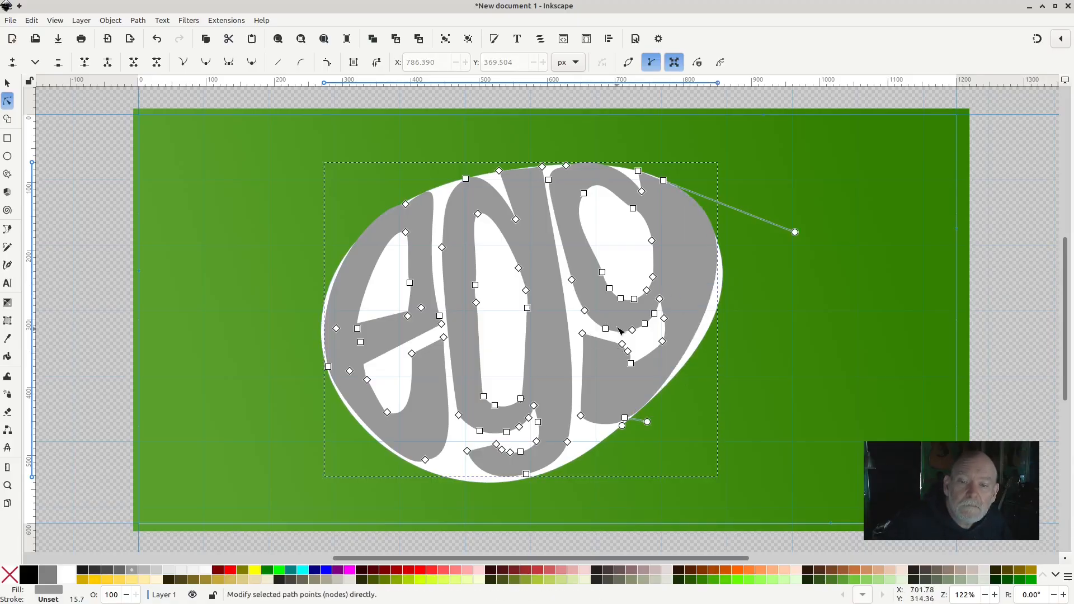
Delete the two corner nodes along the last "g" left outer edge
click(572, 280)
key(Delete)
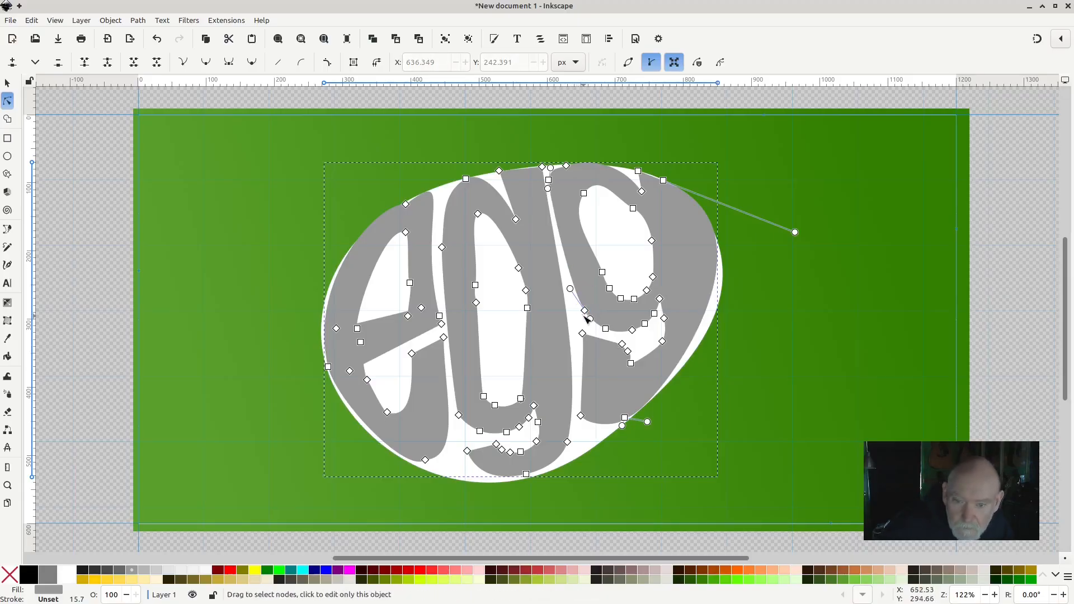
click(585, 312)
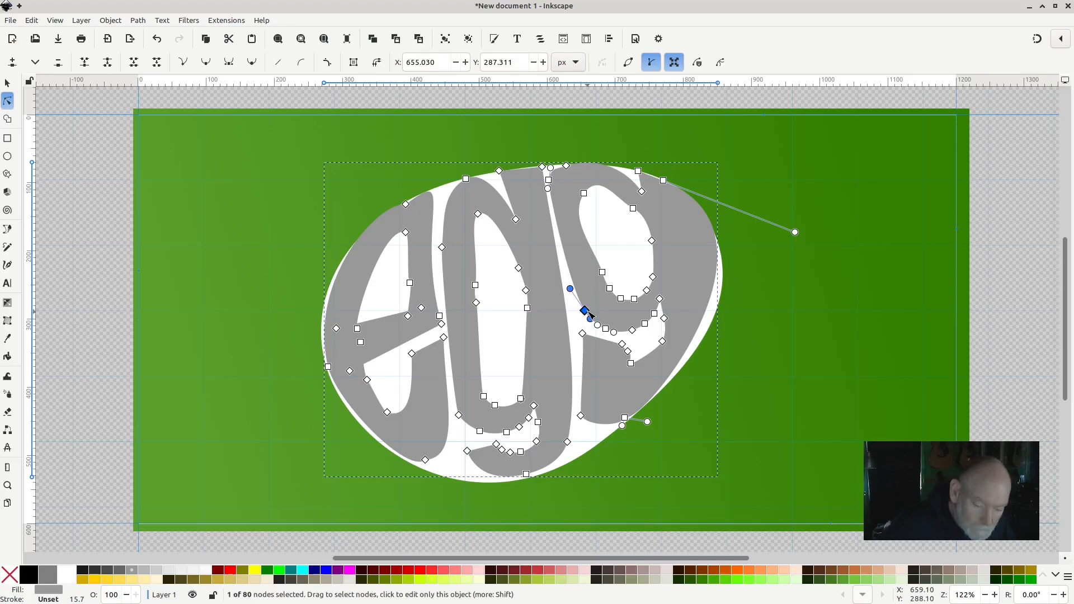
key(Delete)
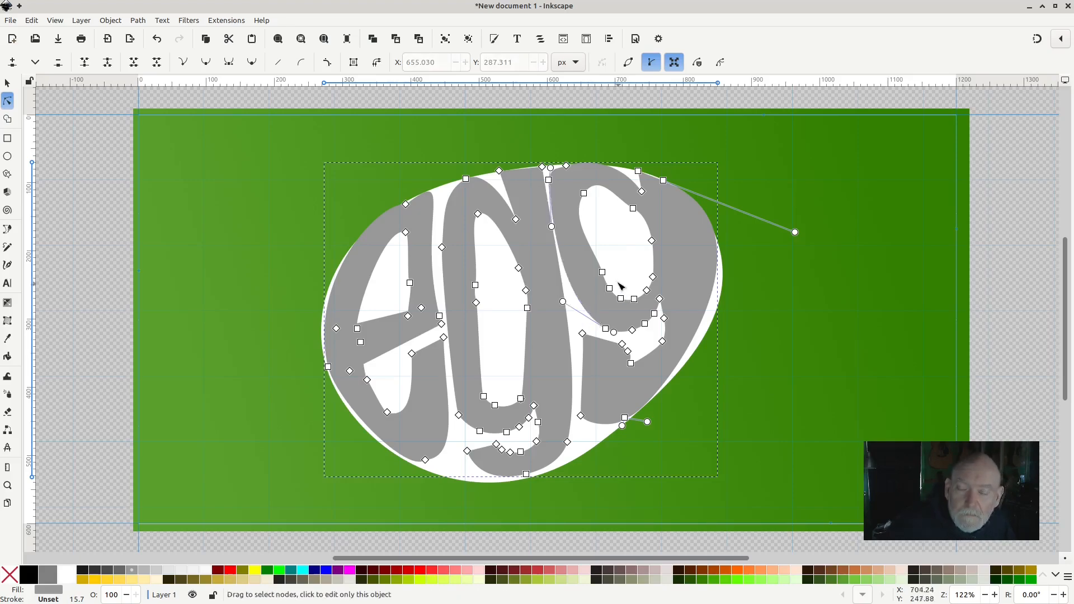
Delete the smooth nodes at the left side, bottom and upper right of the last "g" counter
click(603, 274)
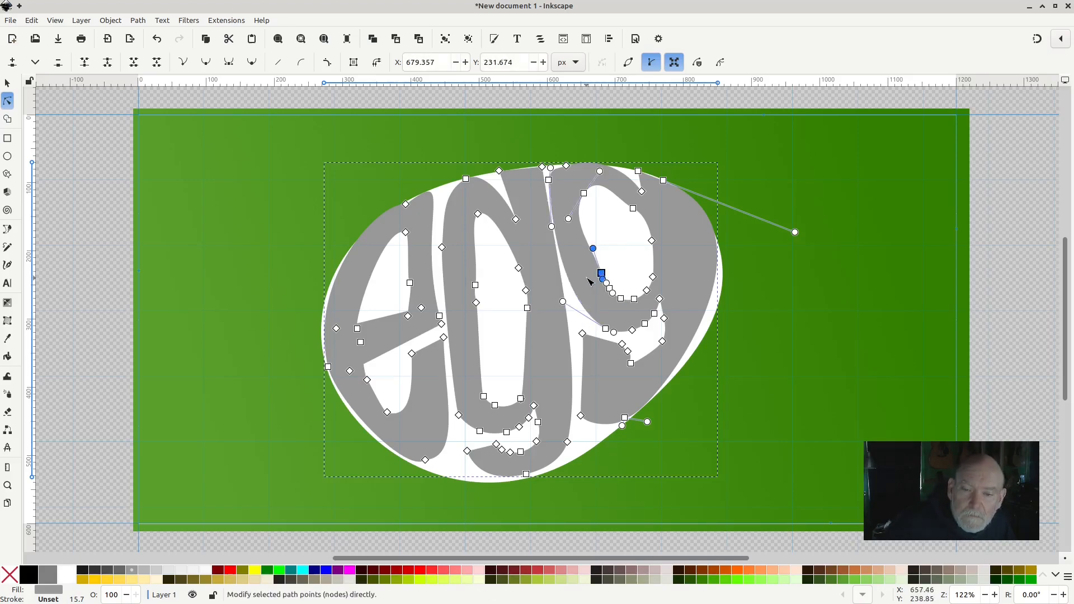
key(Delete)
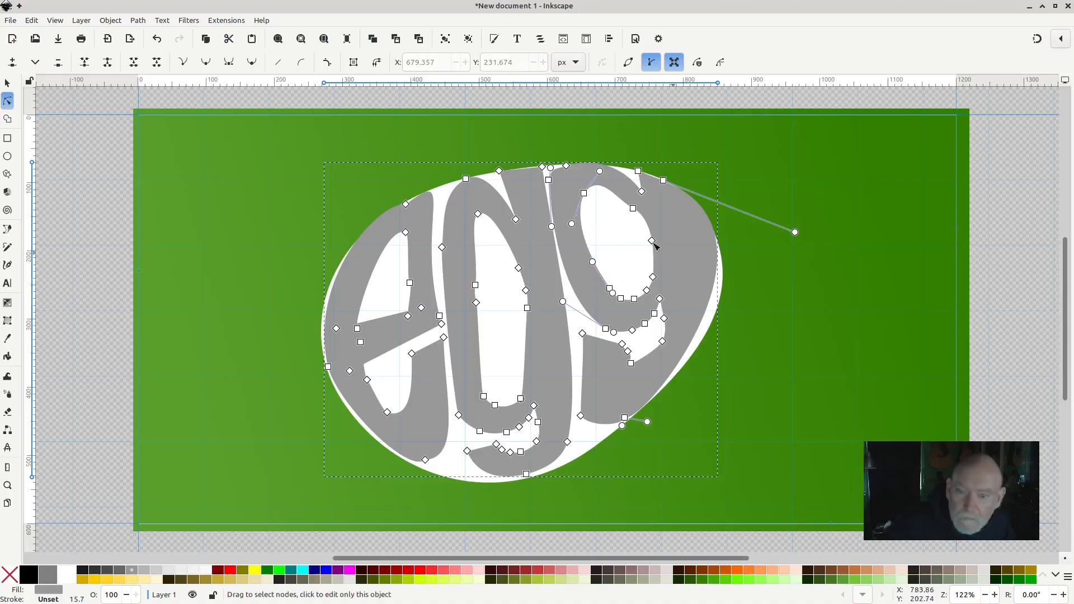
click(634, 301)
key(Delete)
click(634, 210)
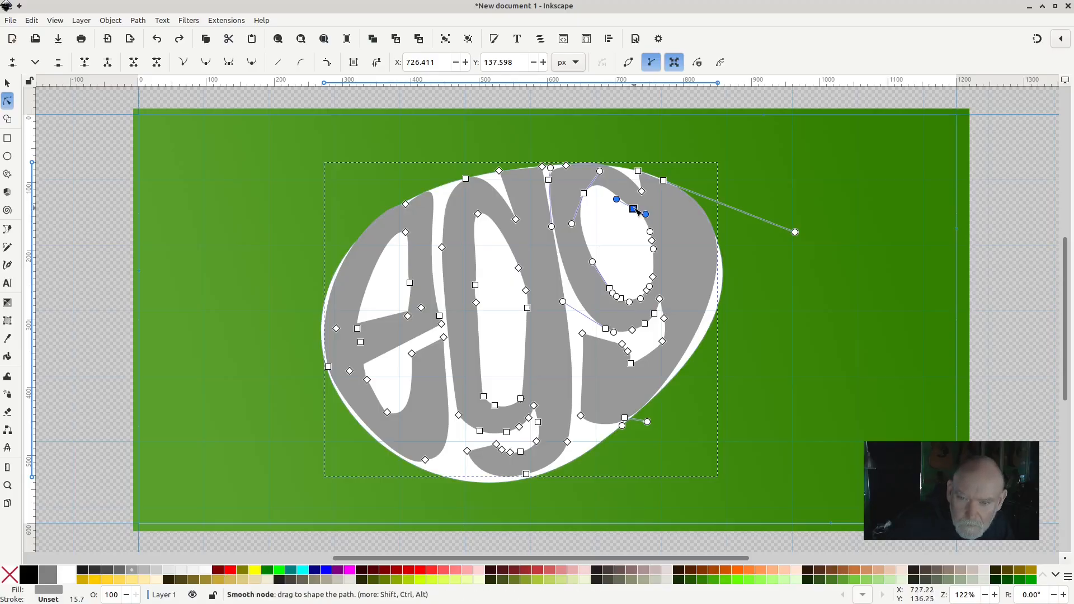
key(Delete)
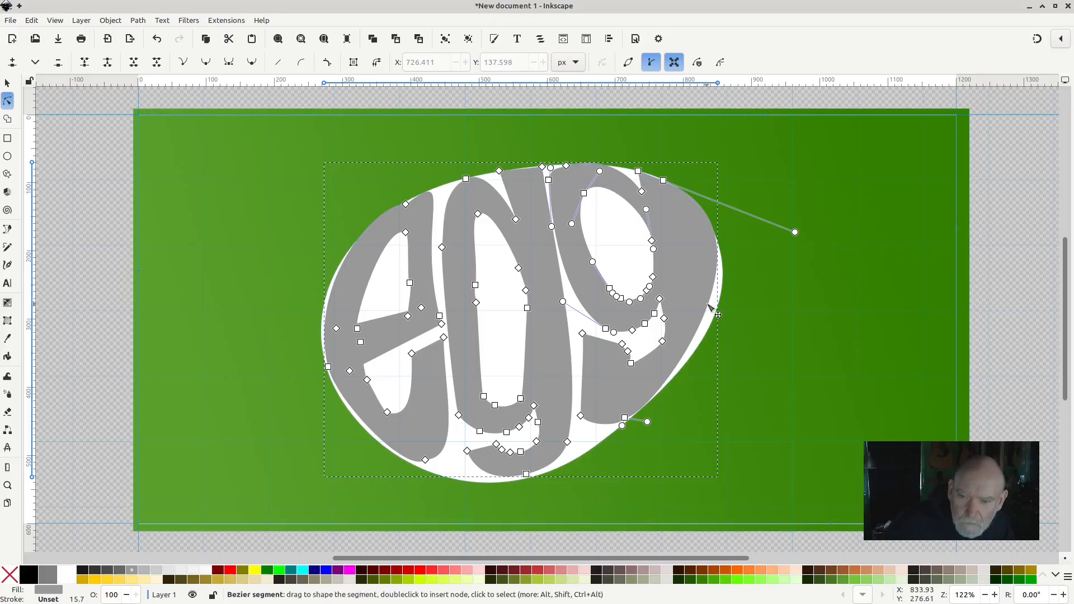
Pull the last "g" right outer edge slightly inward and delete the smooth node at that edge's lower end
mouse_move(718, 314)
mouse_down()
mouse_move(726, 324)
mouse_move(714, 312)
mouse_up()
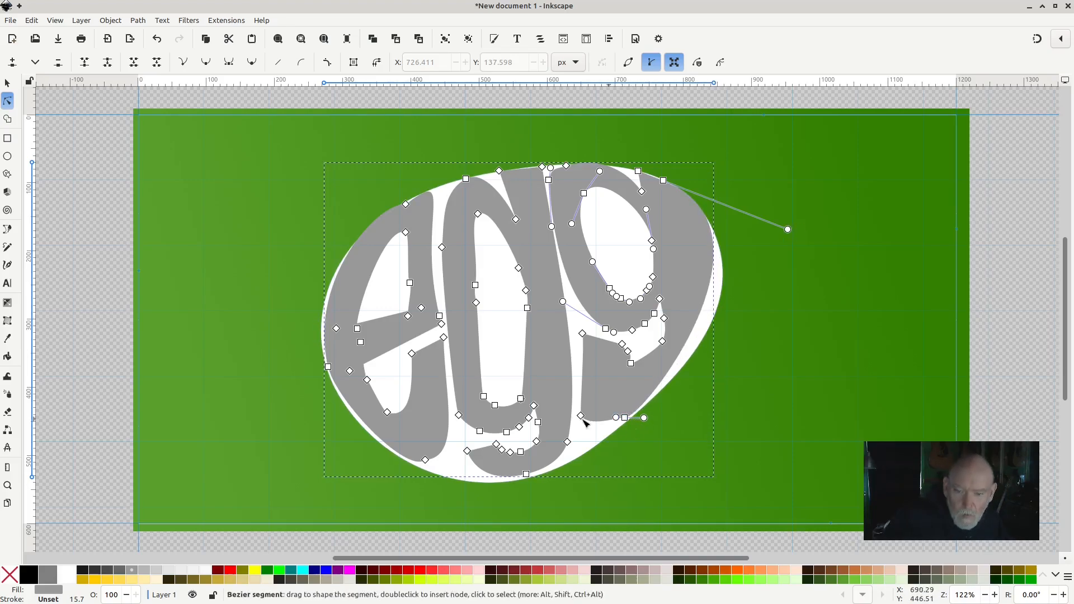
click(625, 418)
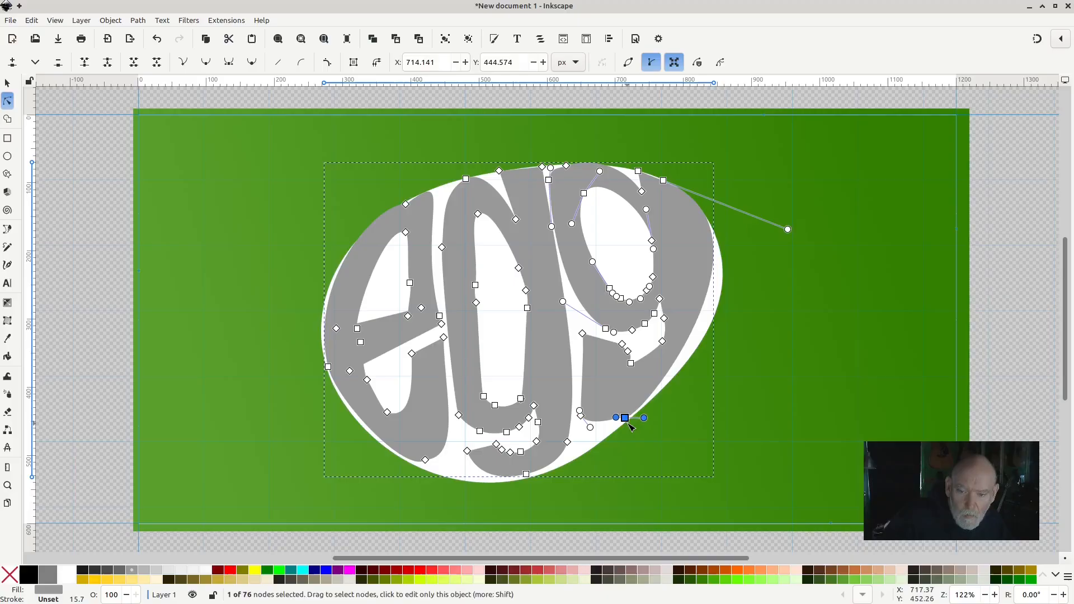
key(Delete)
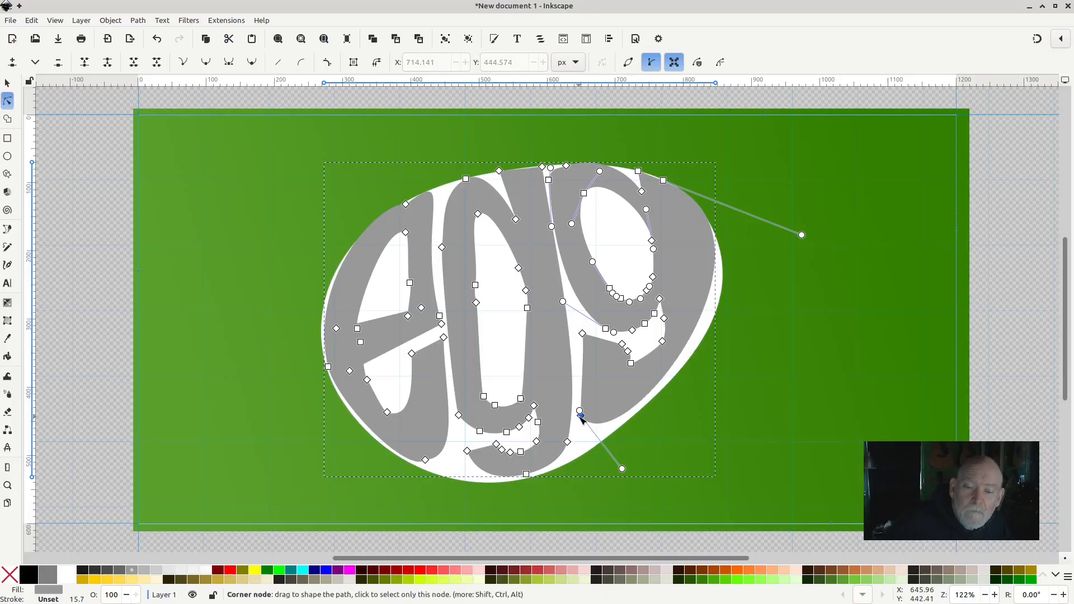
Move the last "g" lower-left corner node down toward the egg outline and switch to the Selector tool
drag(580, 417, 583, 430)
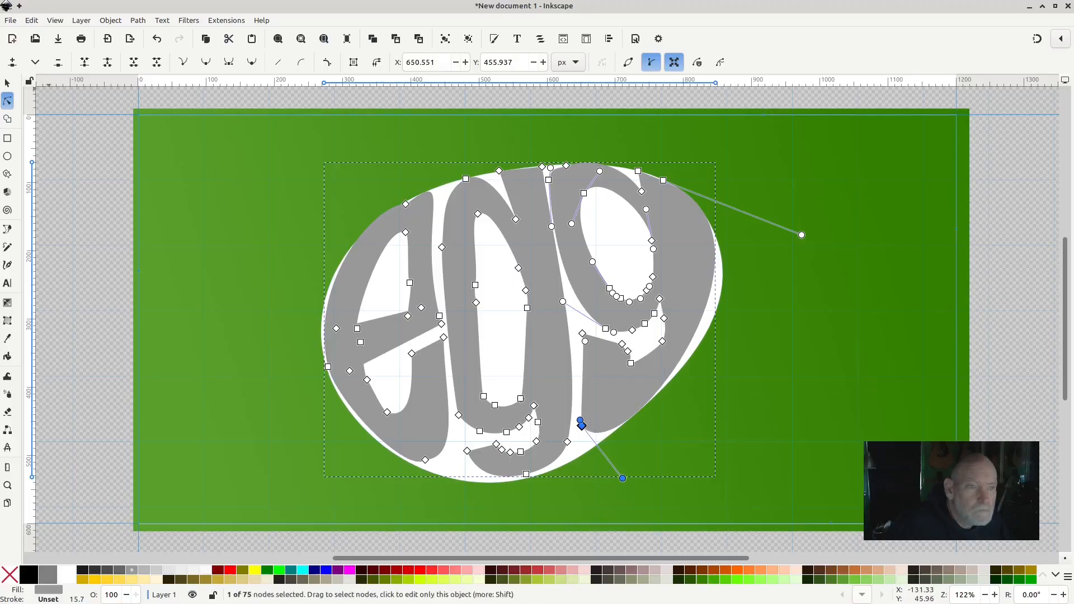
click(9, 82)
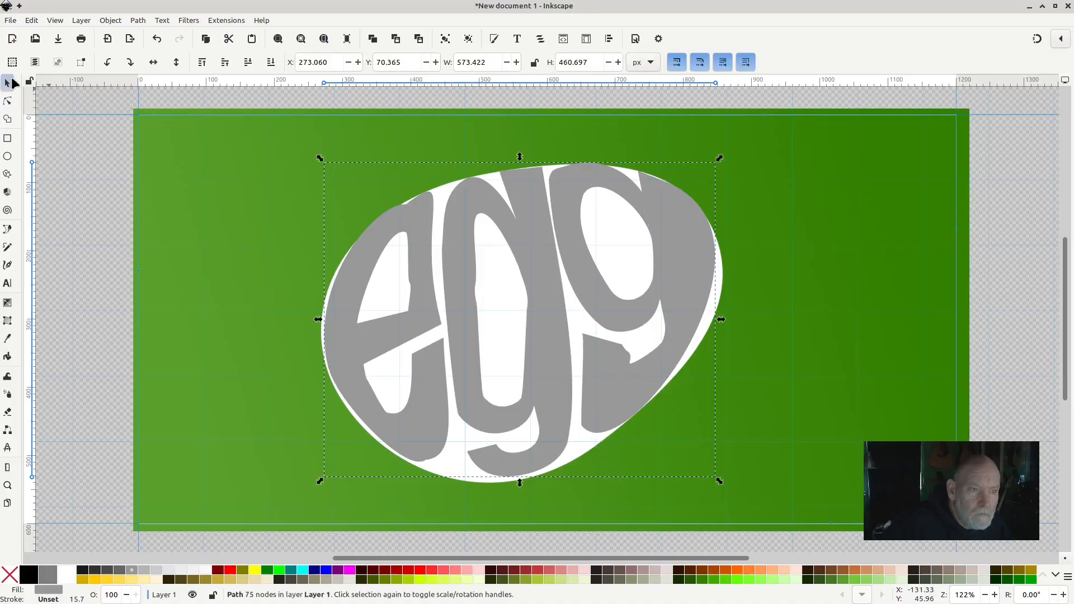
Scale the "egg" lettering down proportionally about its centre to about 465 by 374 px, fill it with yellow (#FFFF00) and deselect it
key(ctrl+z)
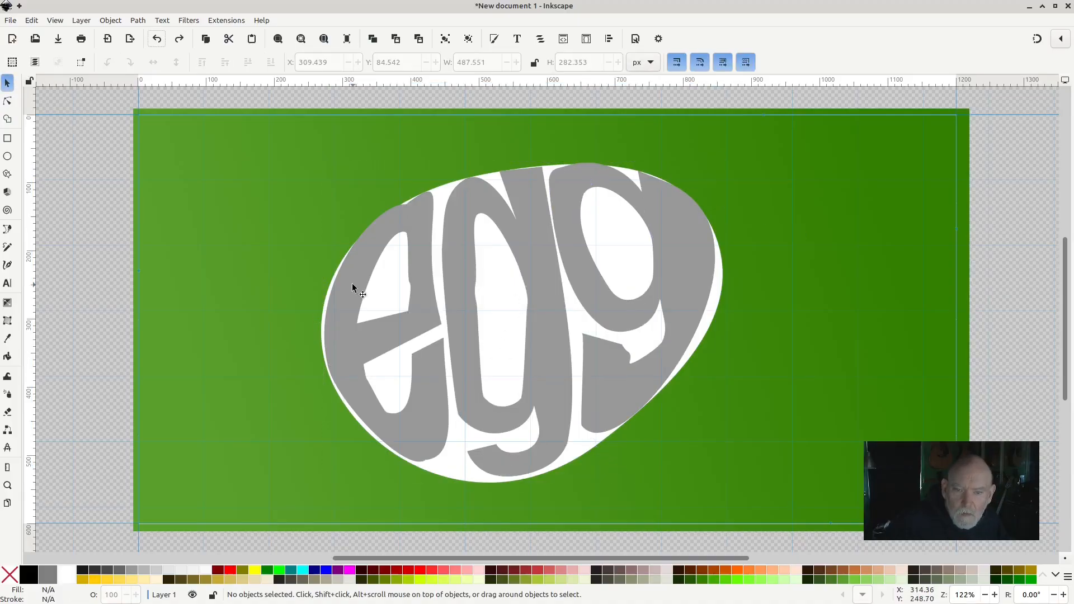
click(351, 285)
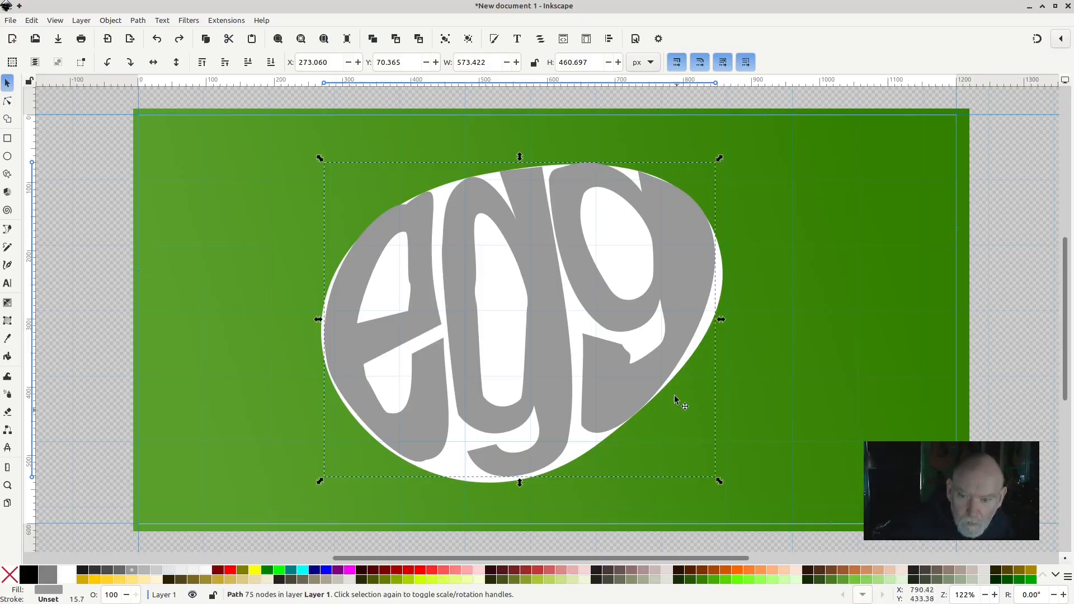
key(ctrl)
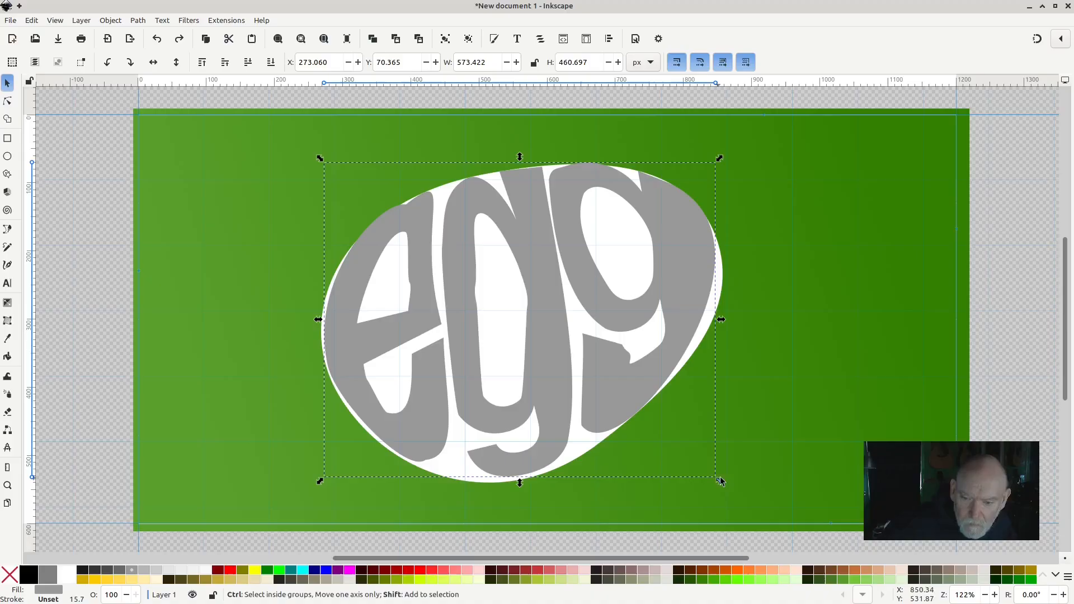
drag(722, 484, 684, 485)
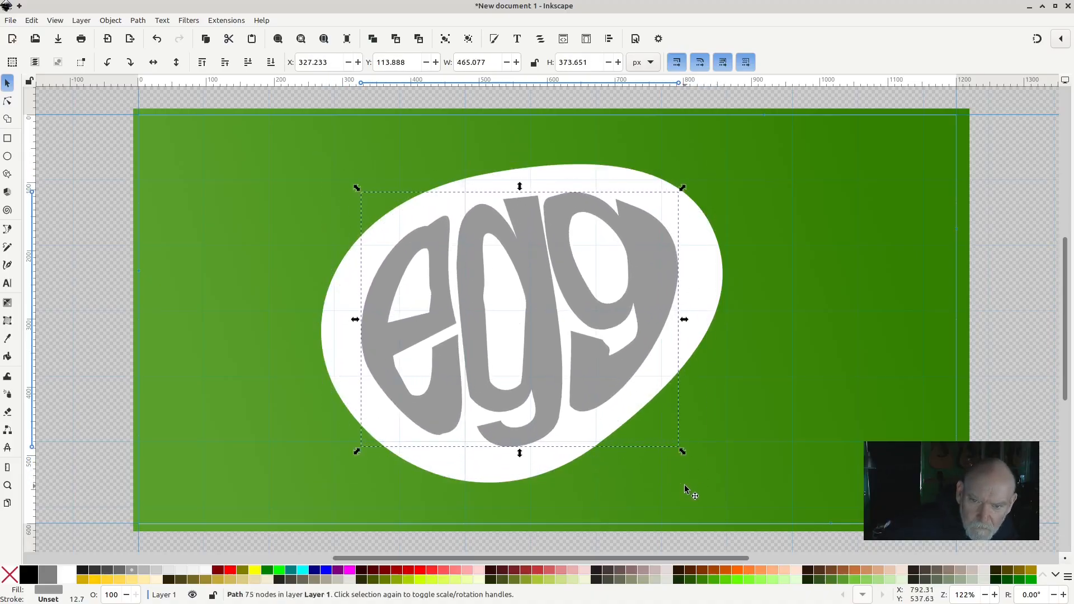
click(254, 571)
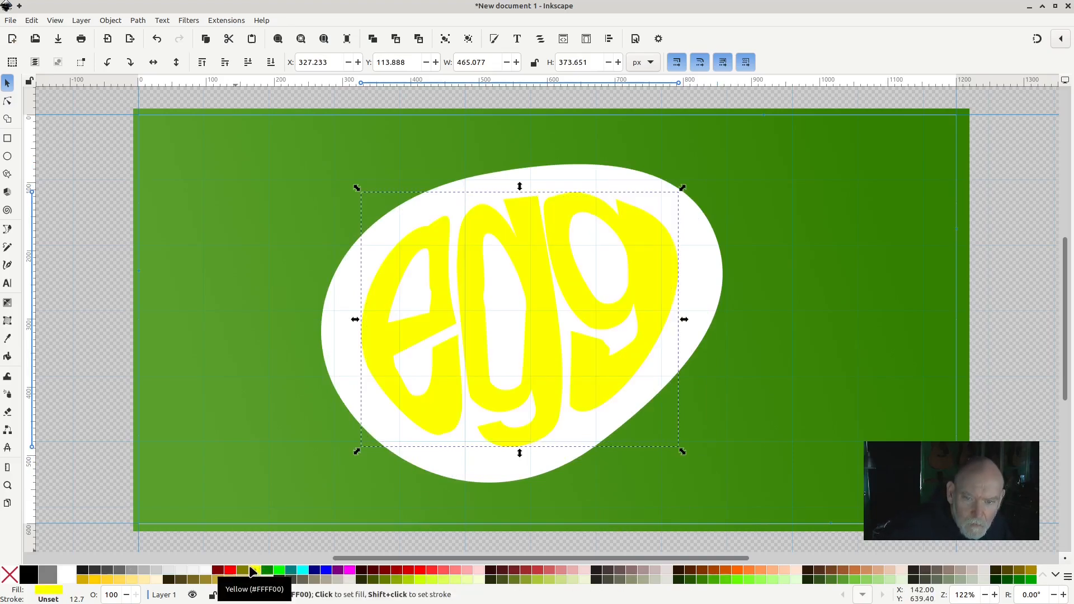
click(88, 198)
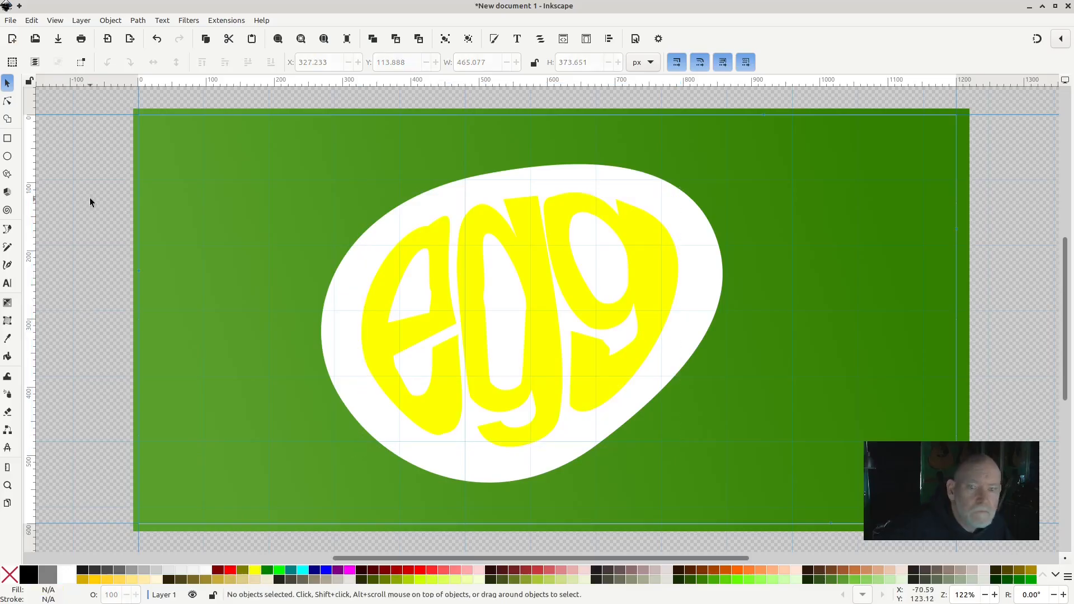